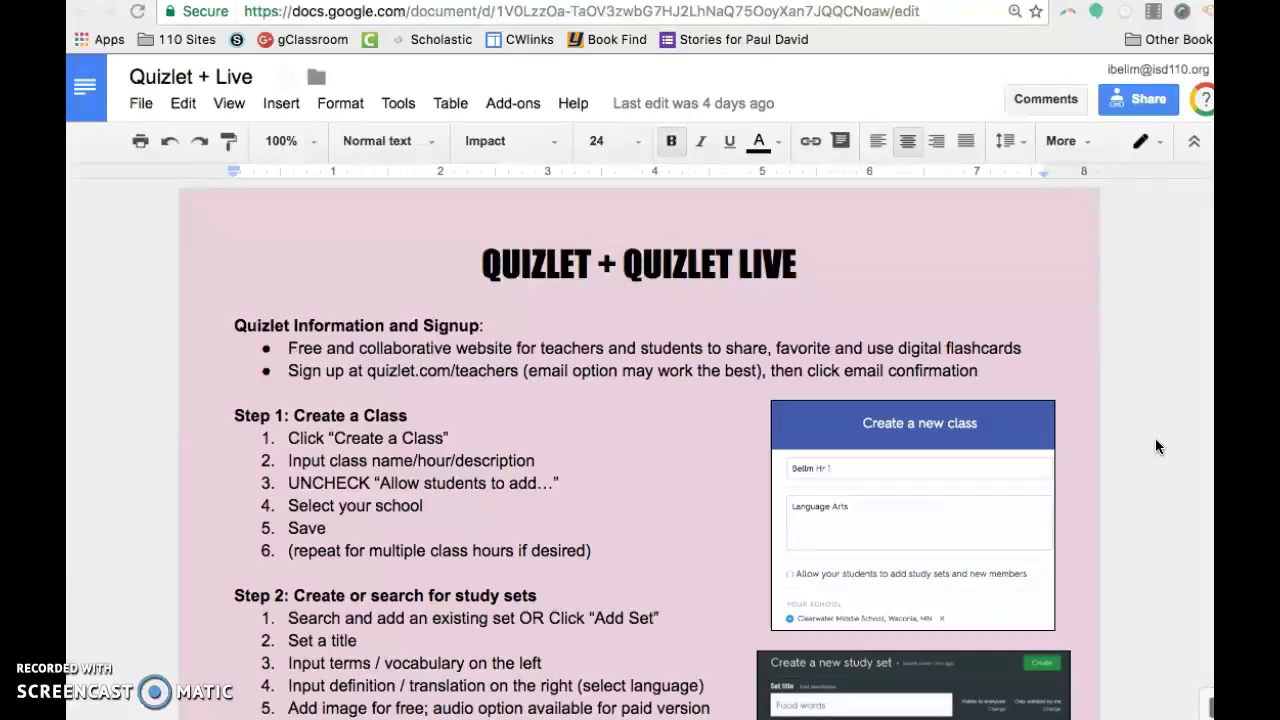
Move from the Quizlet instructions doc to the Drive training folder and select the address bar.
left_click(1133, 367)
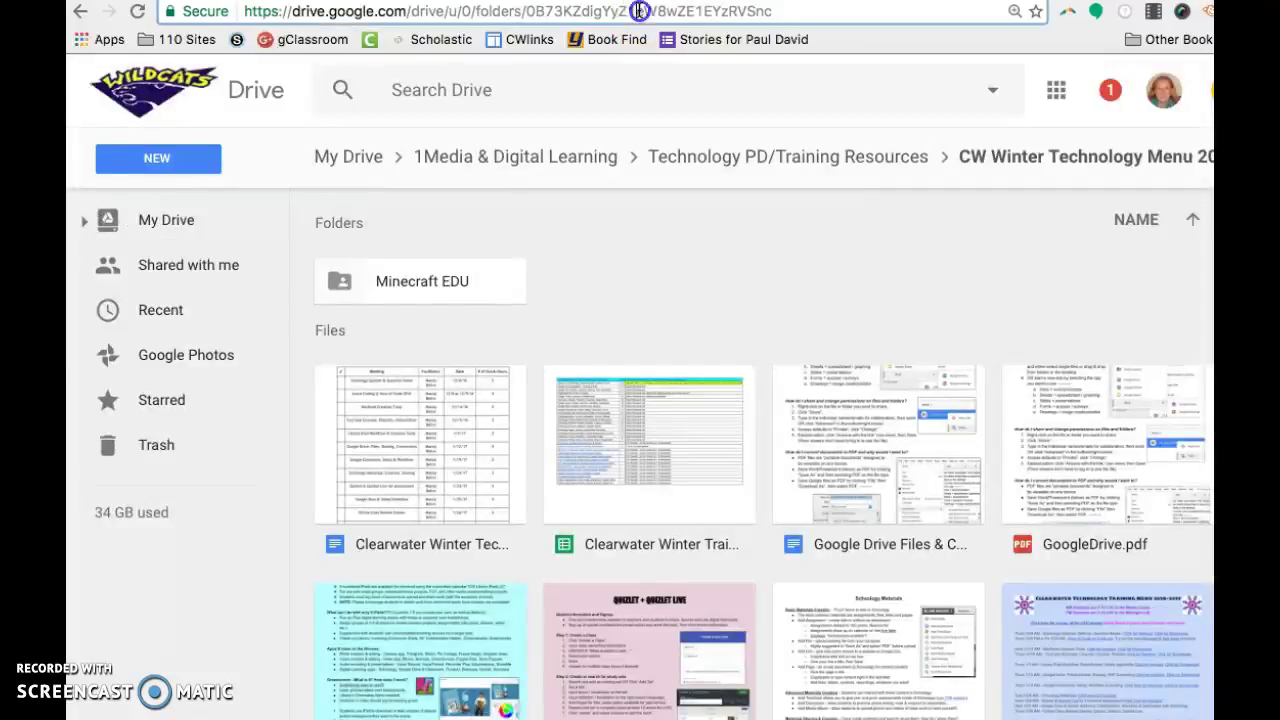
key("ctrl+l")
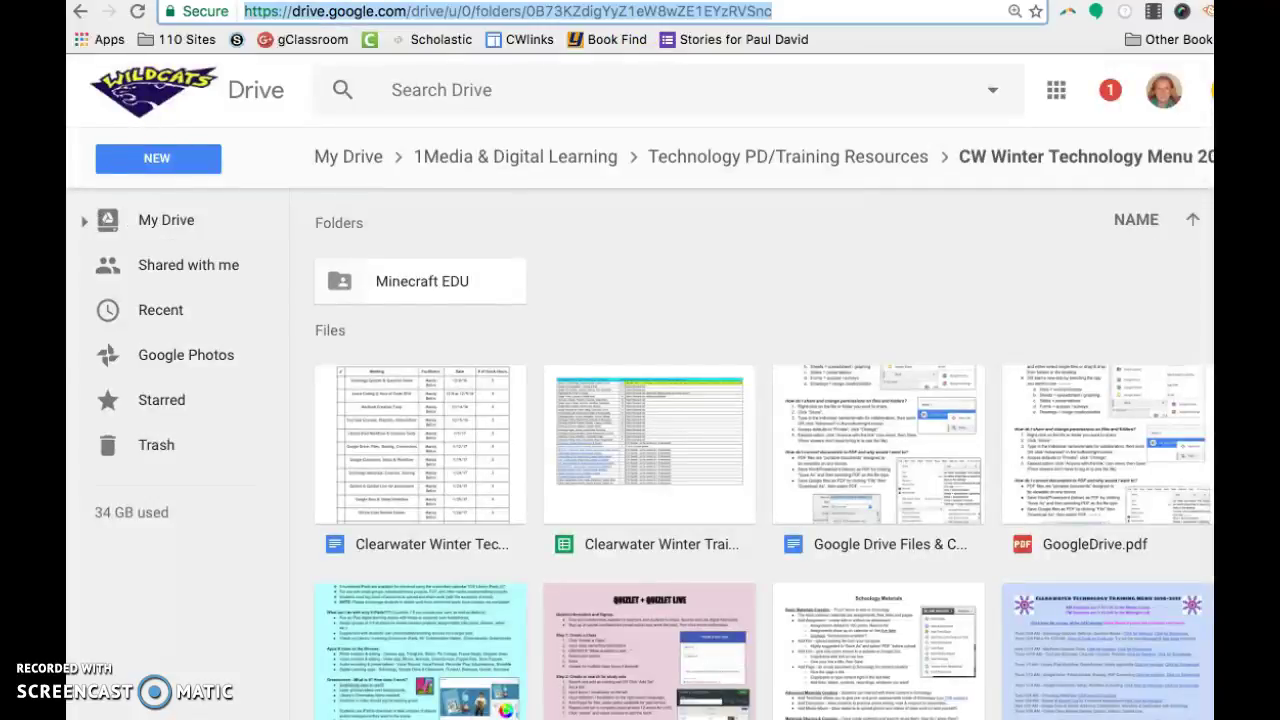
Load quizlet.com and log out of the Quizlet account.
type("quizlet.")
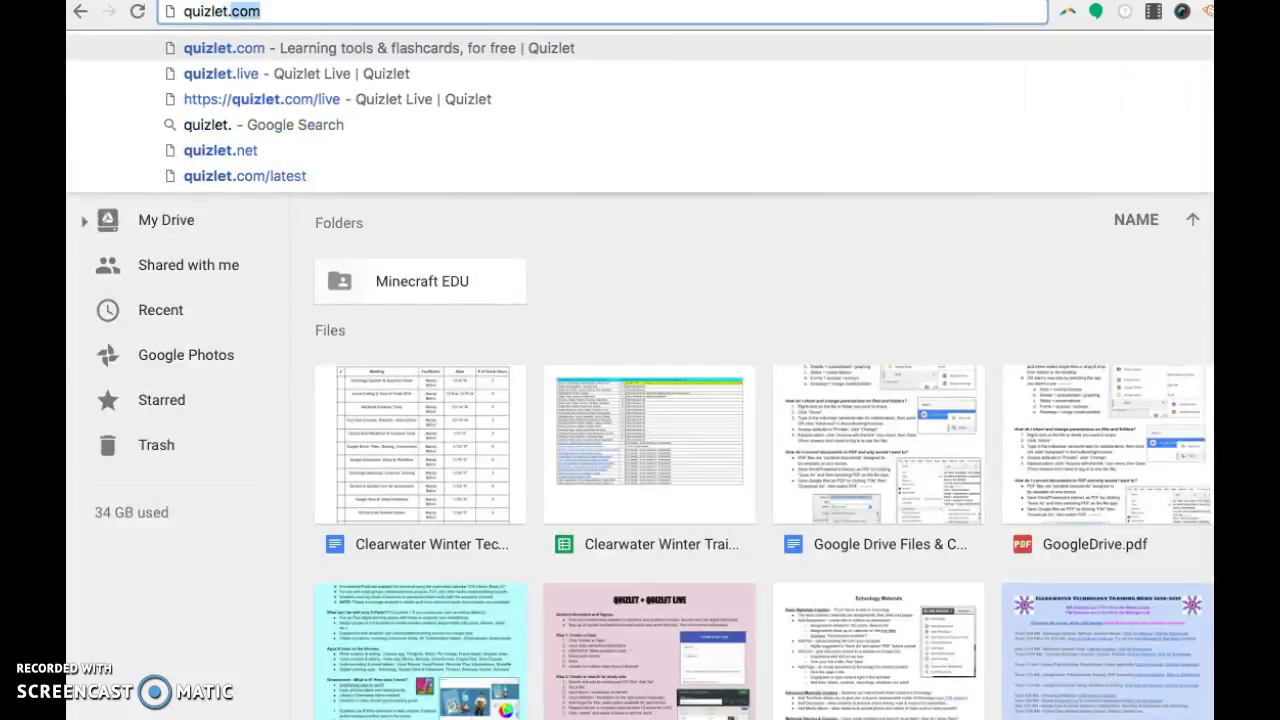
key("Return")
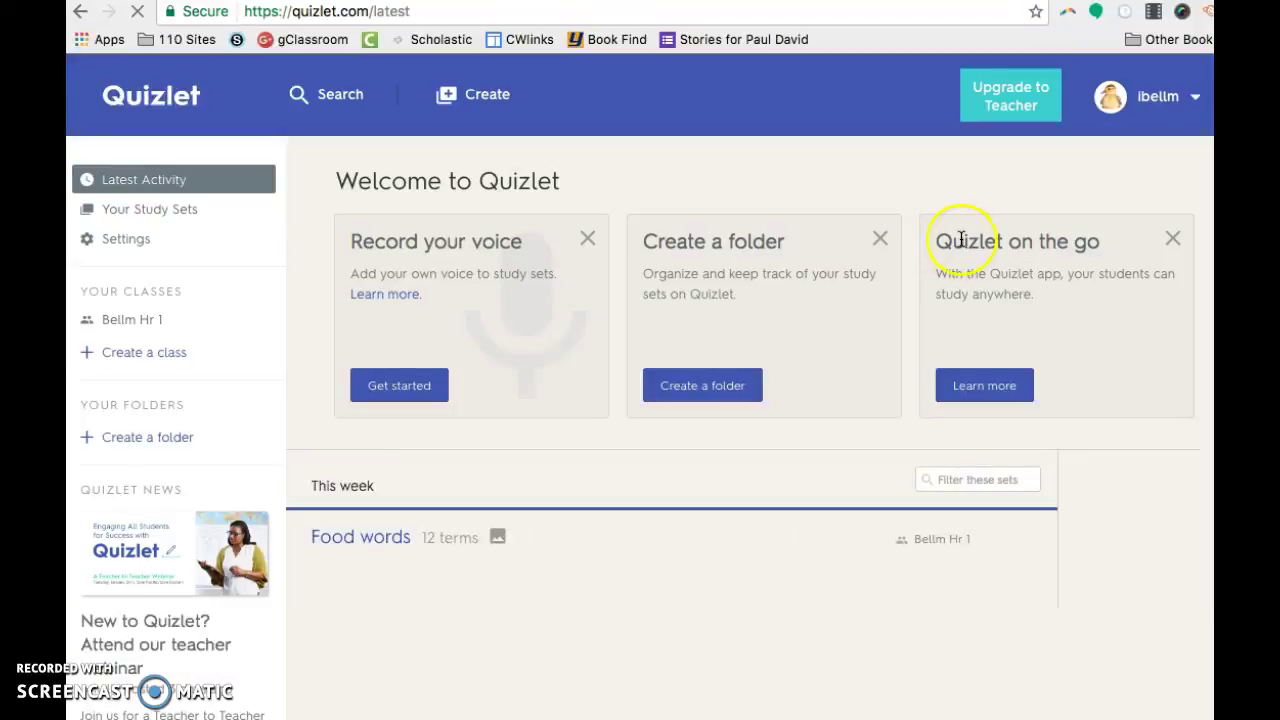
left_click(1194, 96)
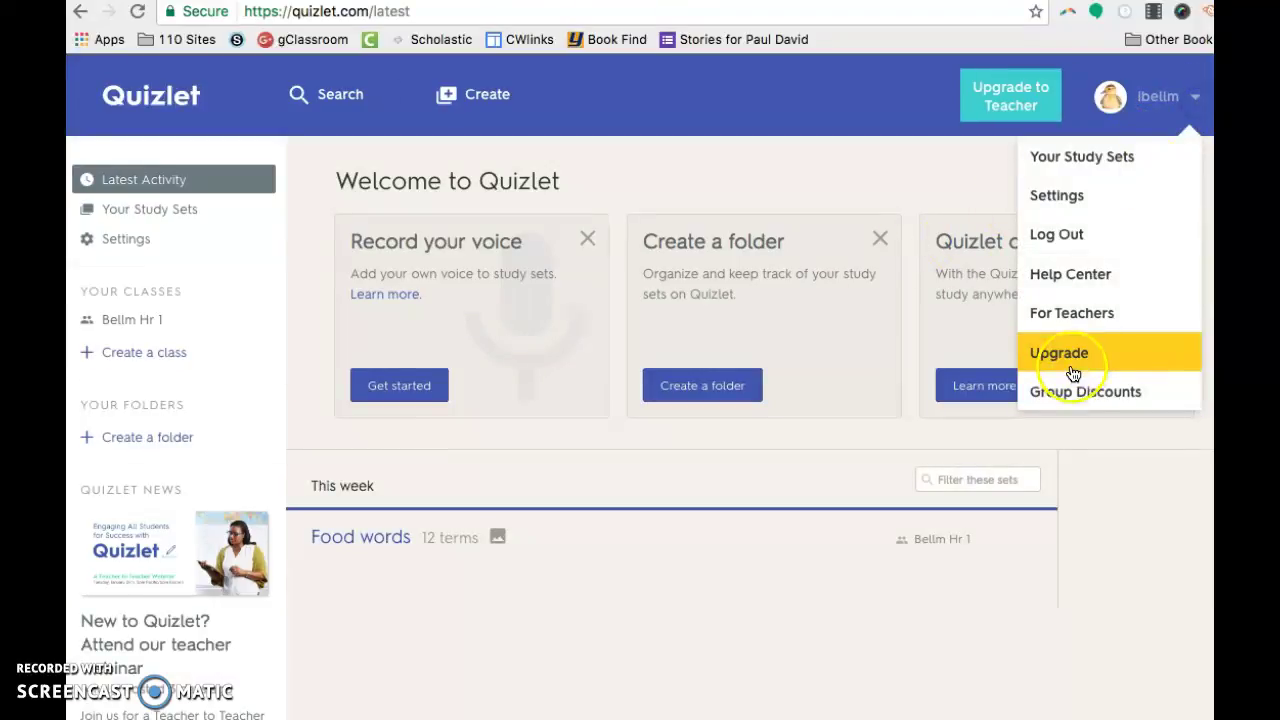
left_click(1059, 236)
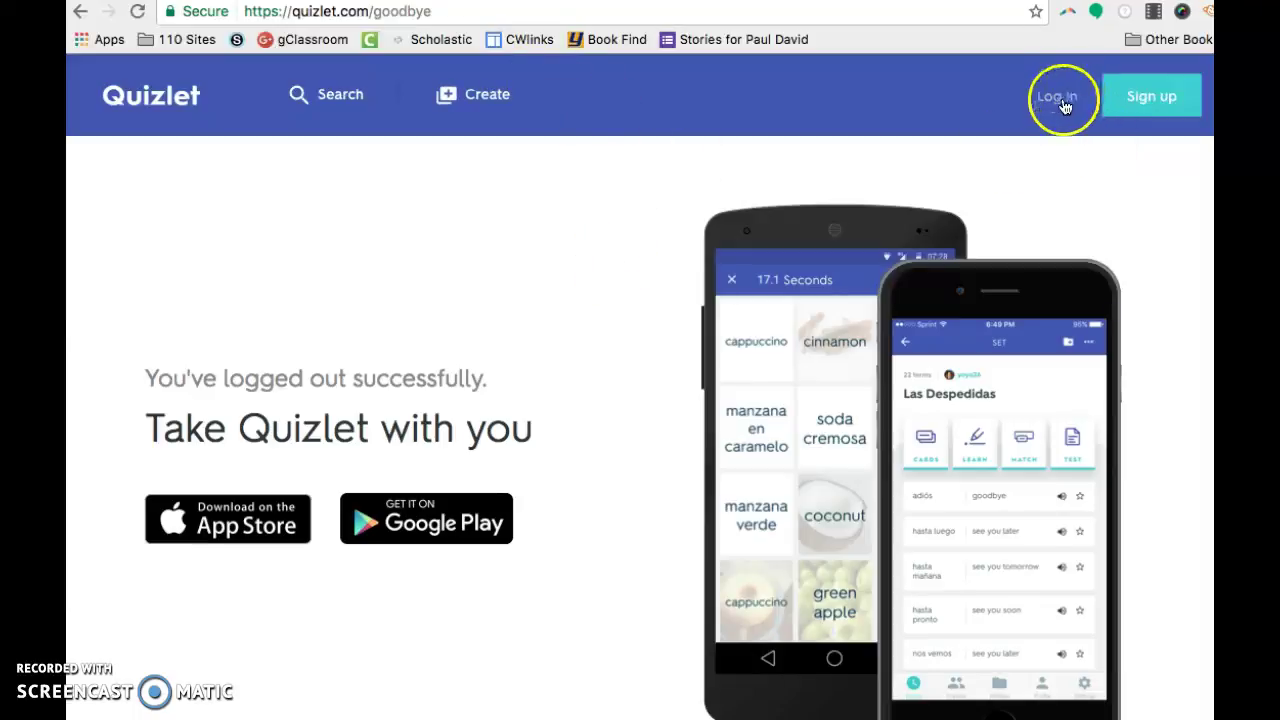
View the sign-up with email form.
left_click(1122, 104)
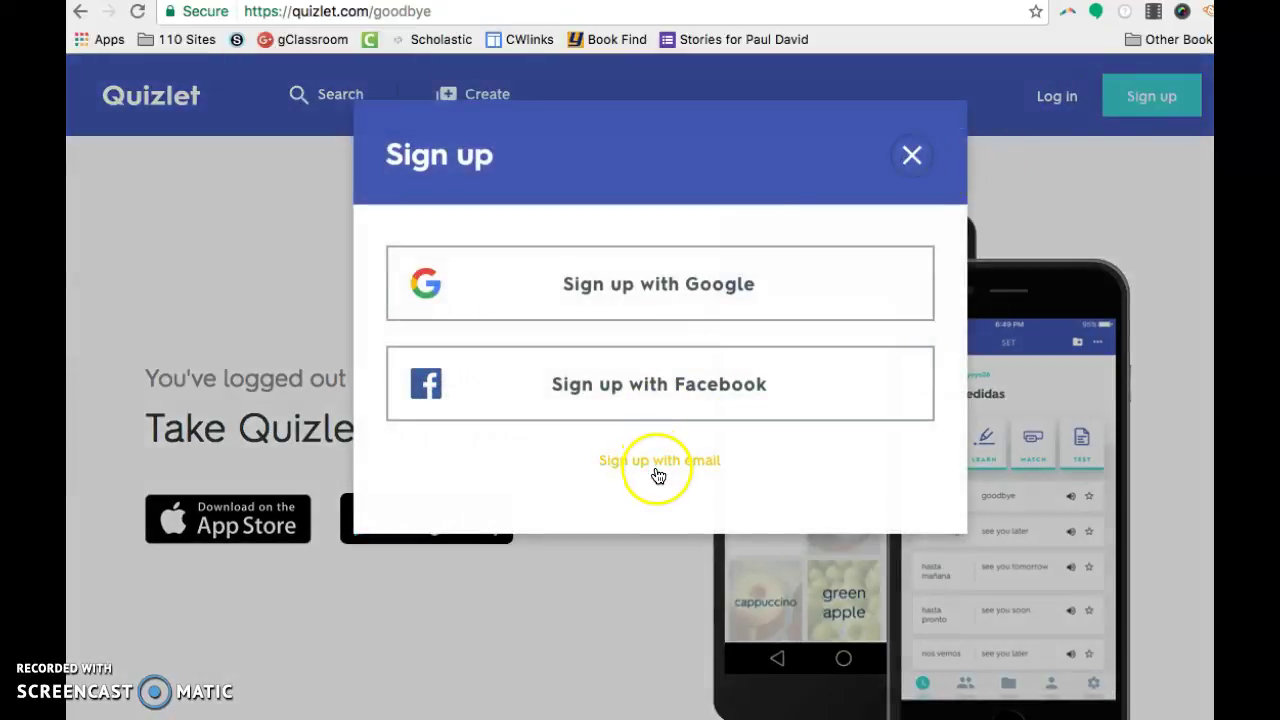
left_click(658, 474)
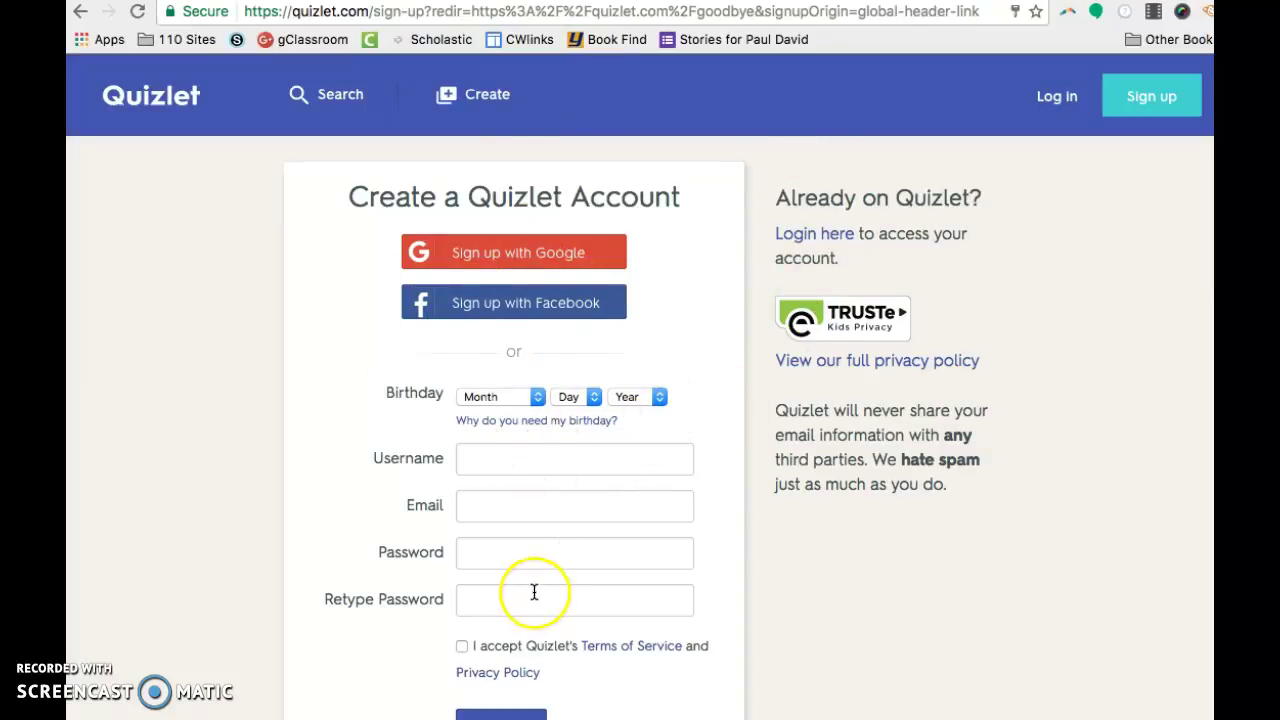
scroll(535, 590, "down", 1)
scroll(541, 588, "down", 1)
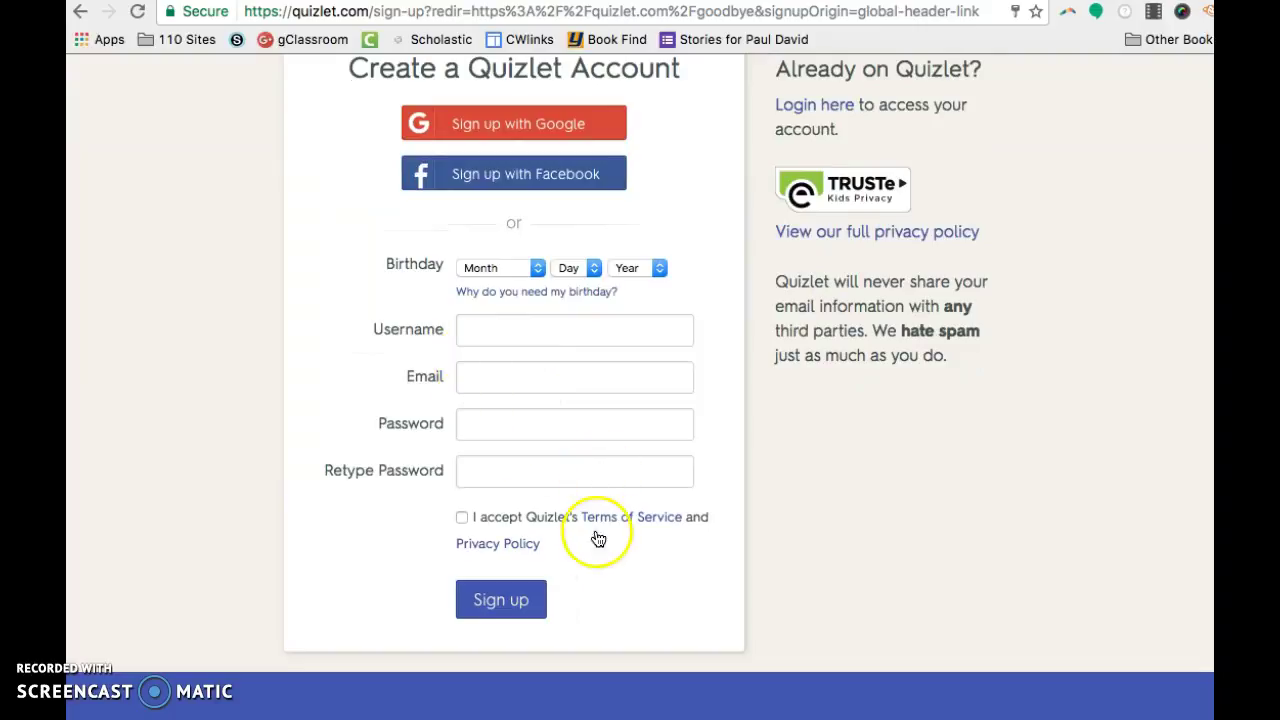
scroll(642, 560, "up", 2)
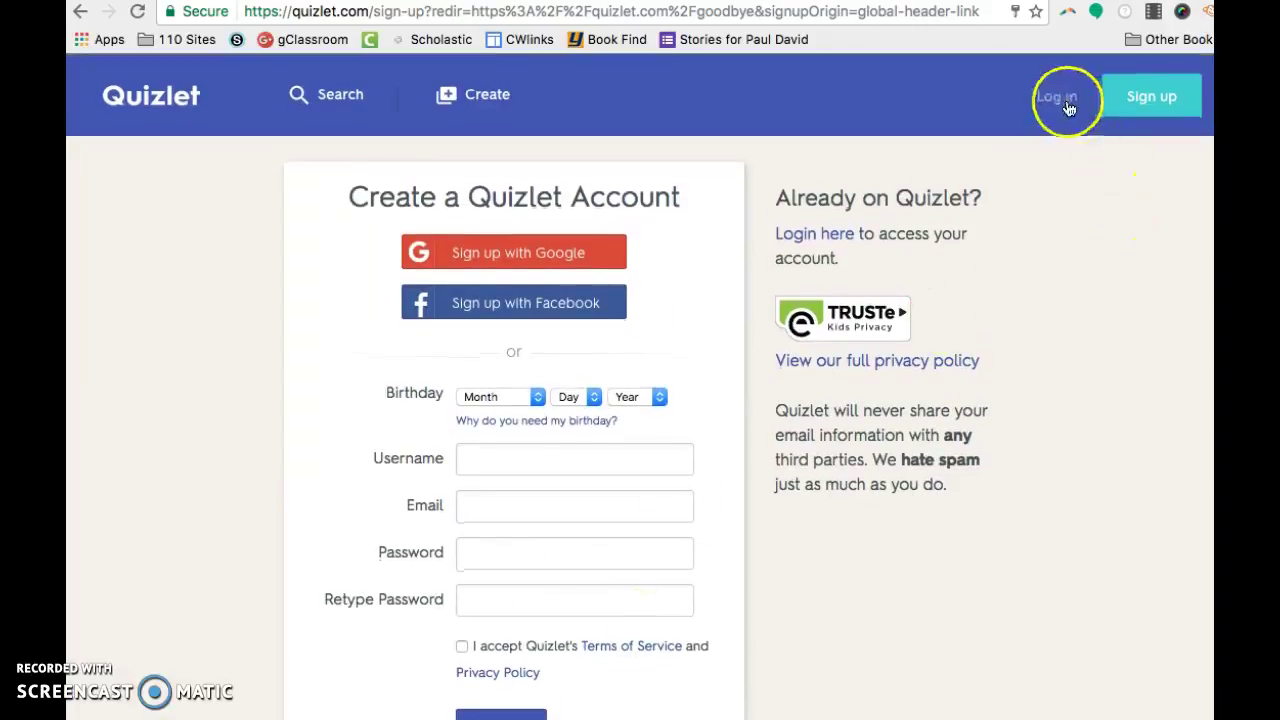
Log in to Quizlet with the saved username and password.
left_click(1058, 97)
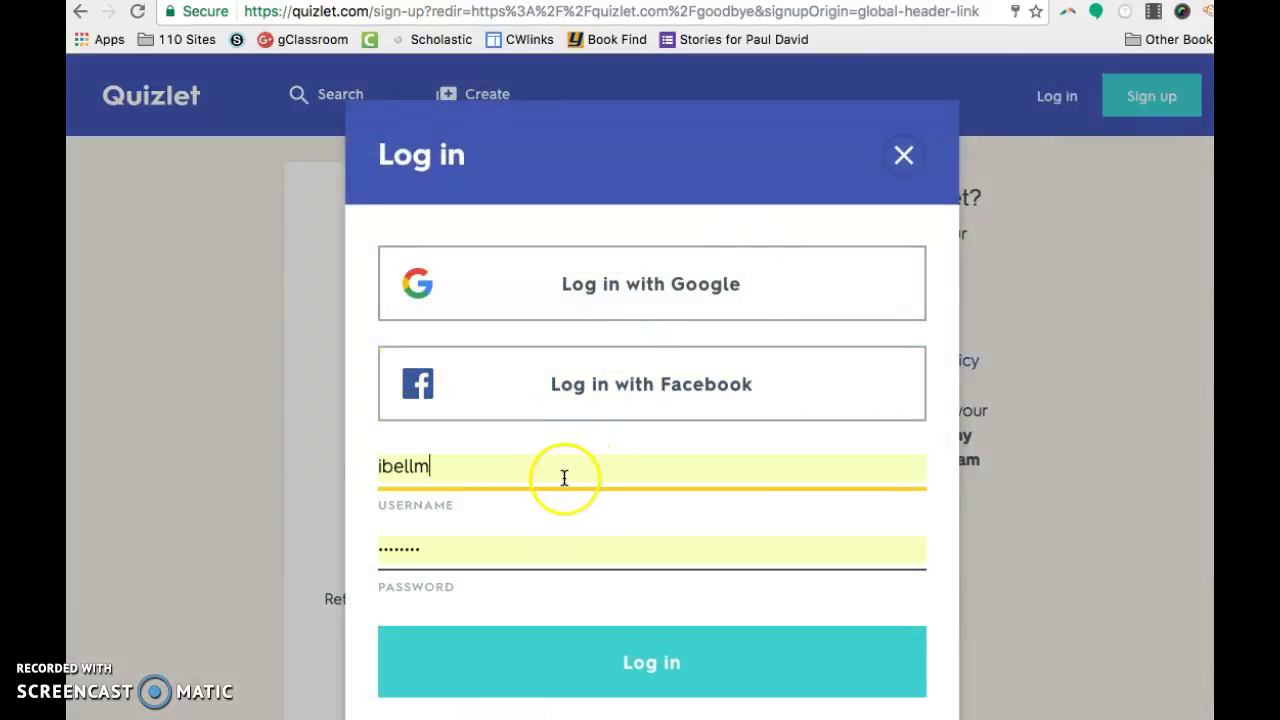
scroll(564, 478, "down", 2)
left_click(631, 551)
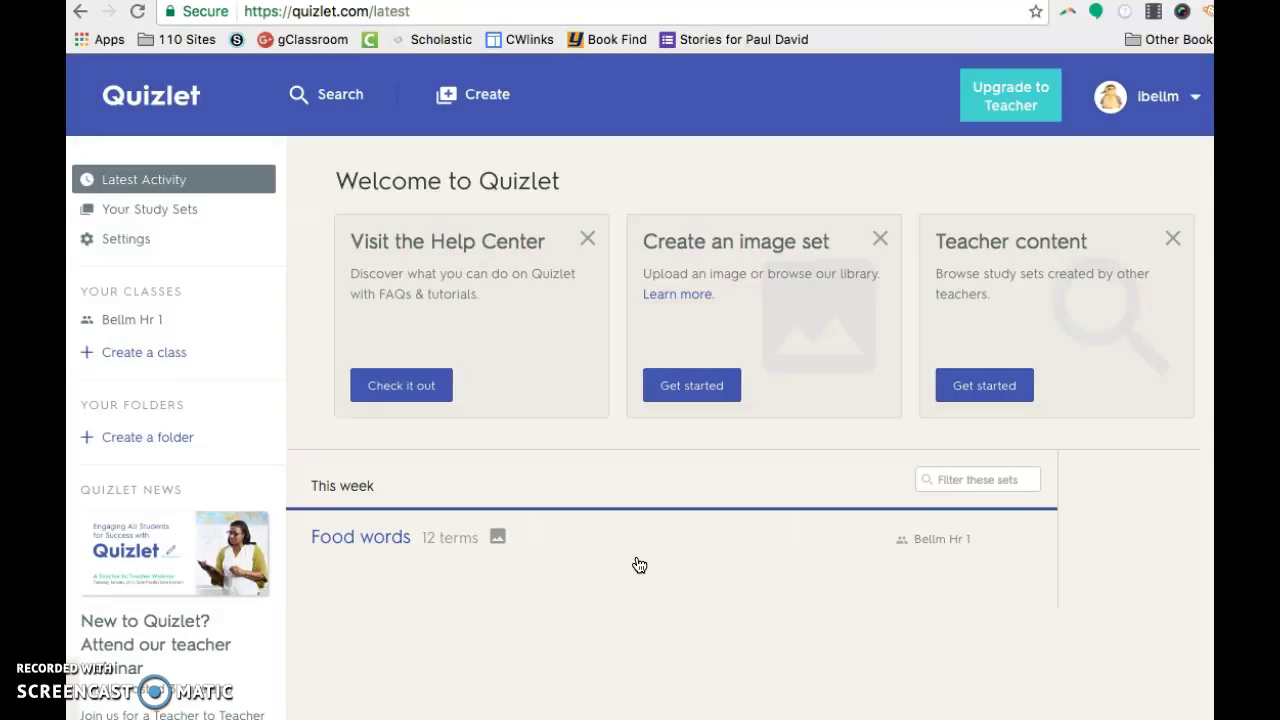
Open the 12-term Food words set from Your Study Sets.
left_click(155, 216)
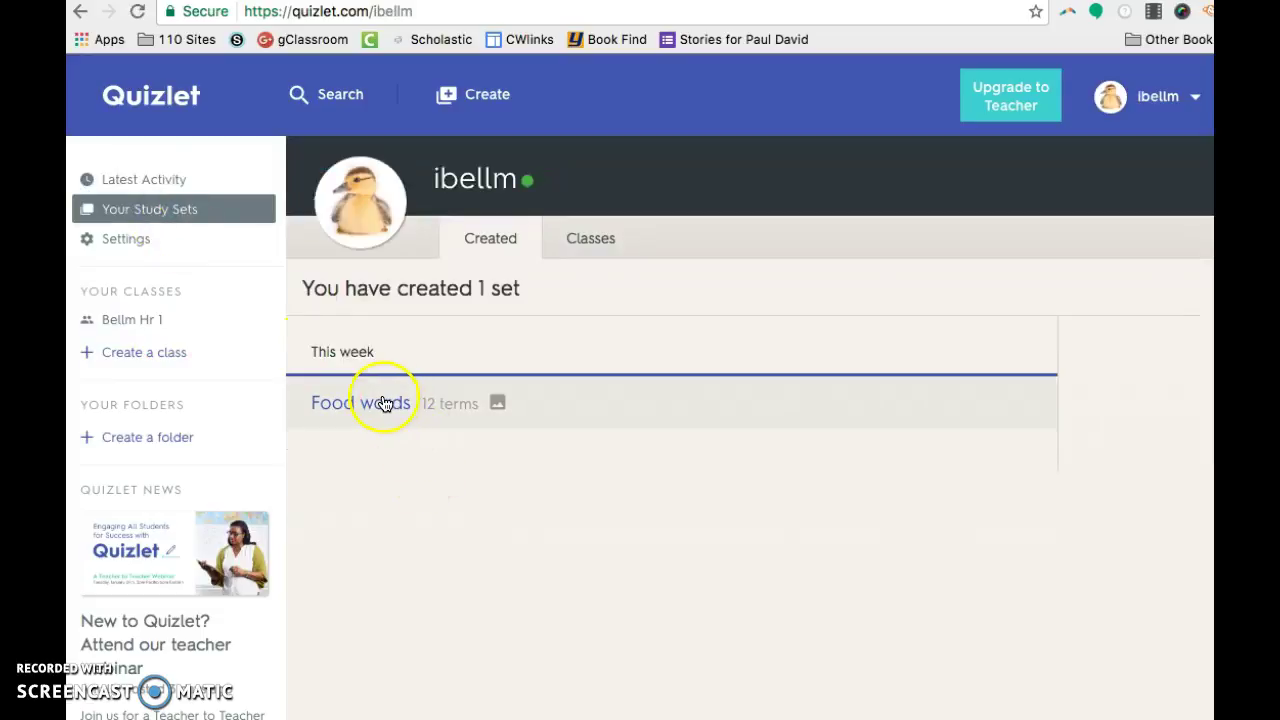
left_click(383, 402)
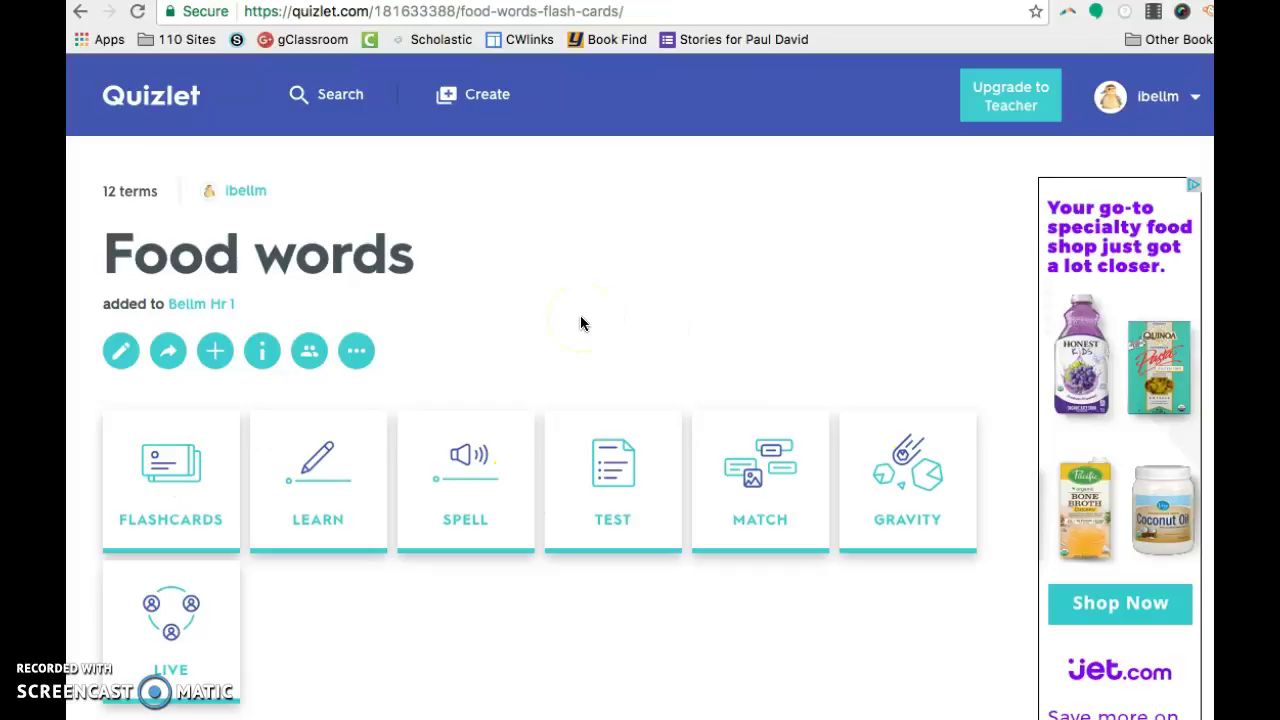
left_click(491, 106)
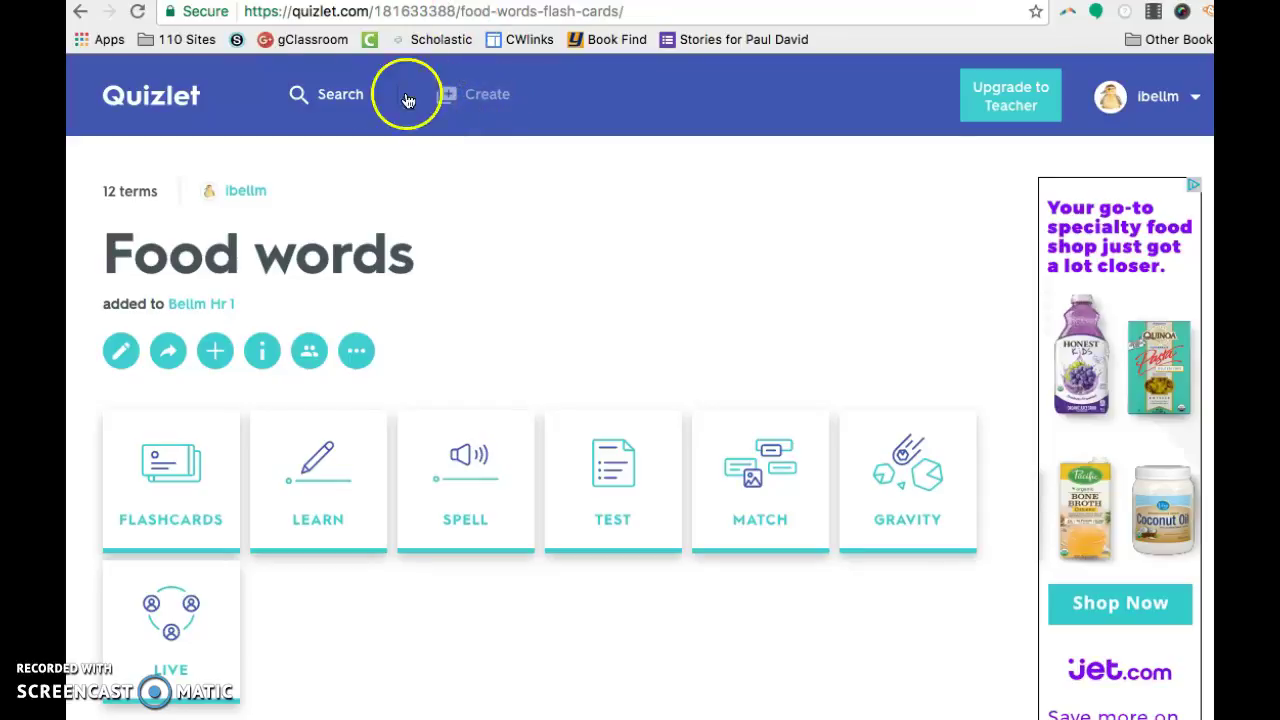
left_click(330, 98)
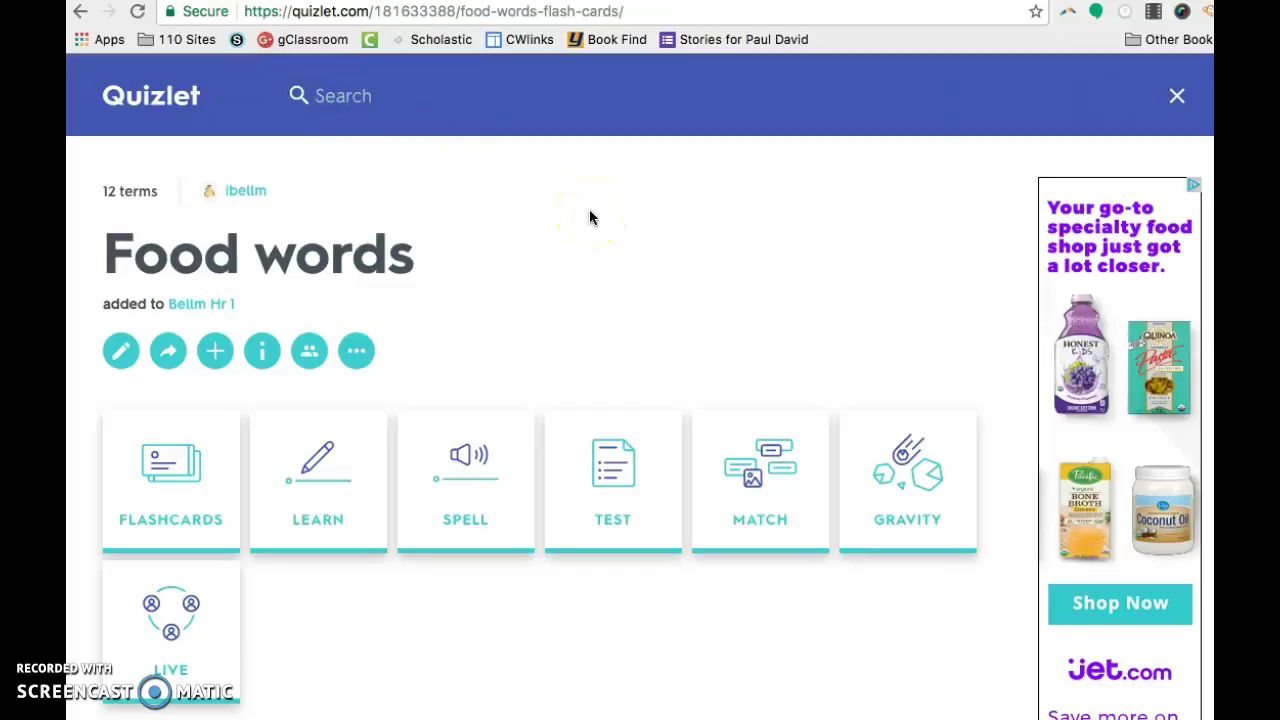
left_click(519, 286)
type("Spanish")
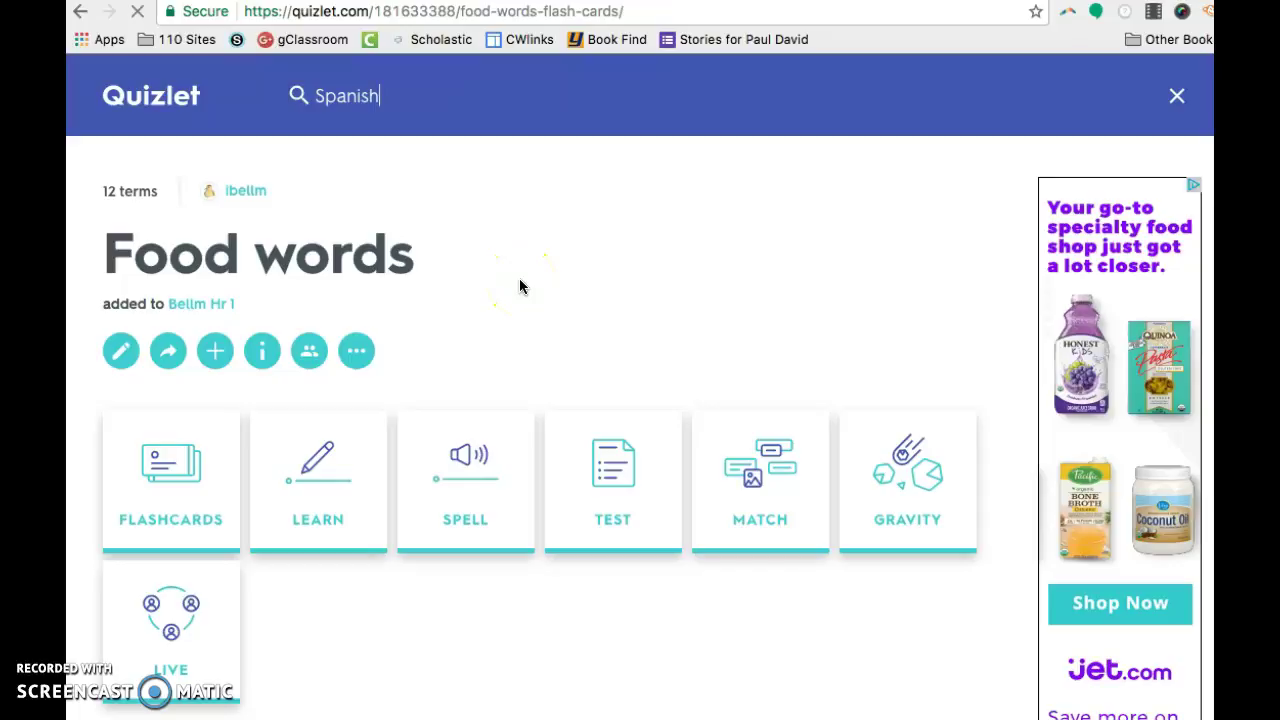
key("Return")
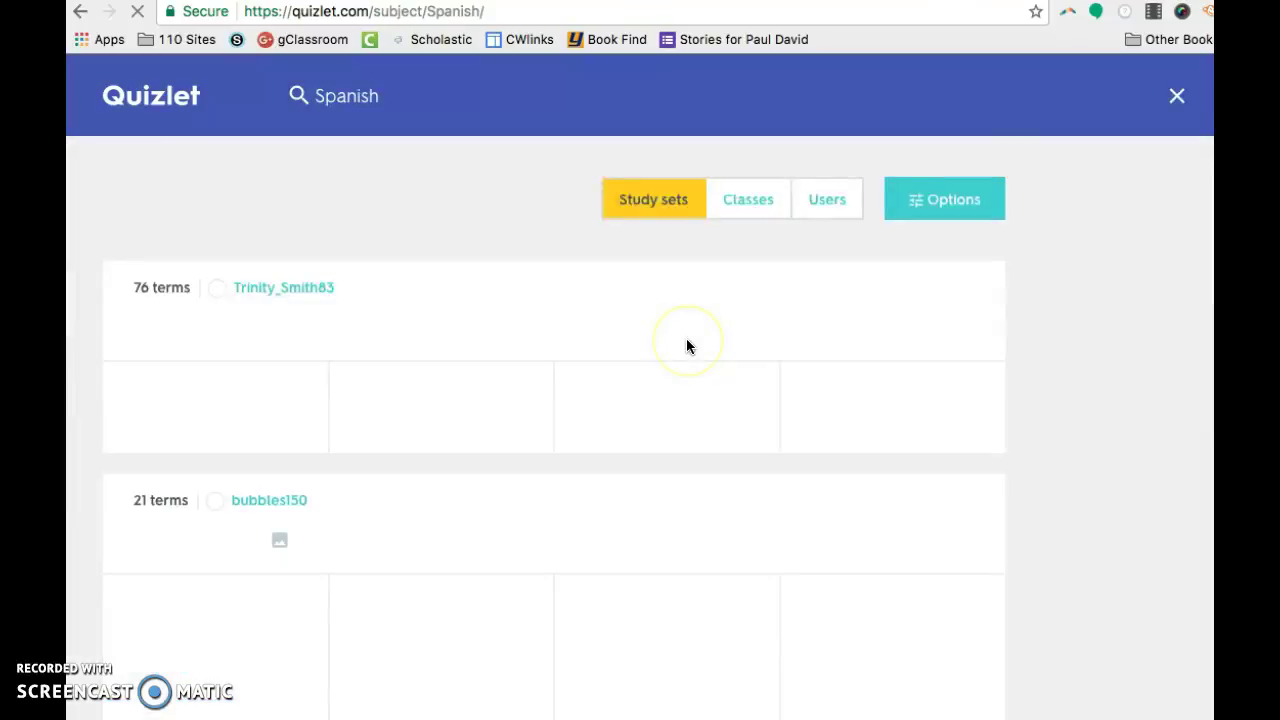
scroll(687, 346, "down", 5)
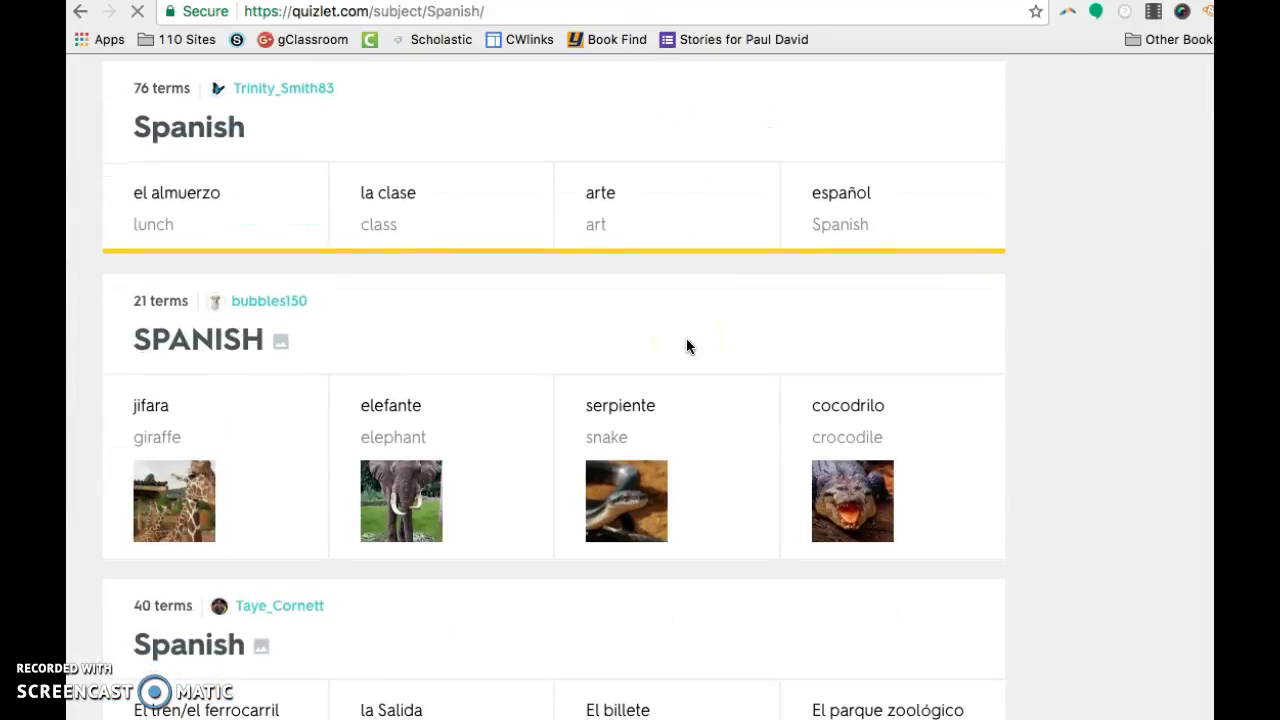
scroll(686, 346, "down", 2)
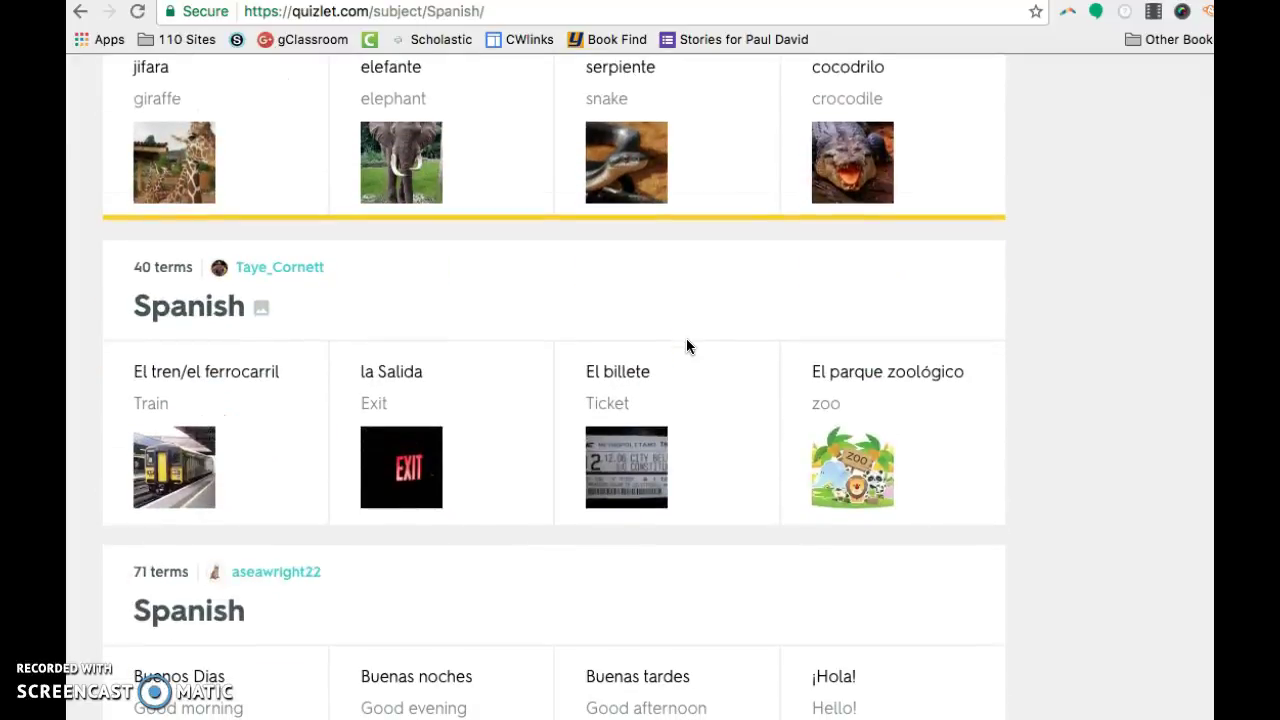
scroll(764, 466, "down", 4)
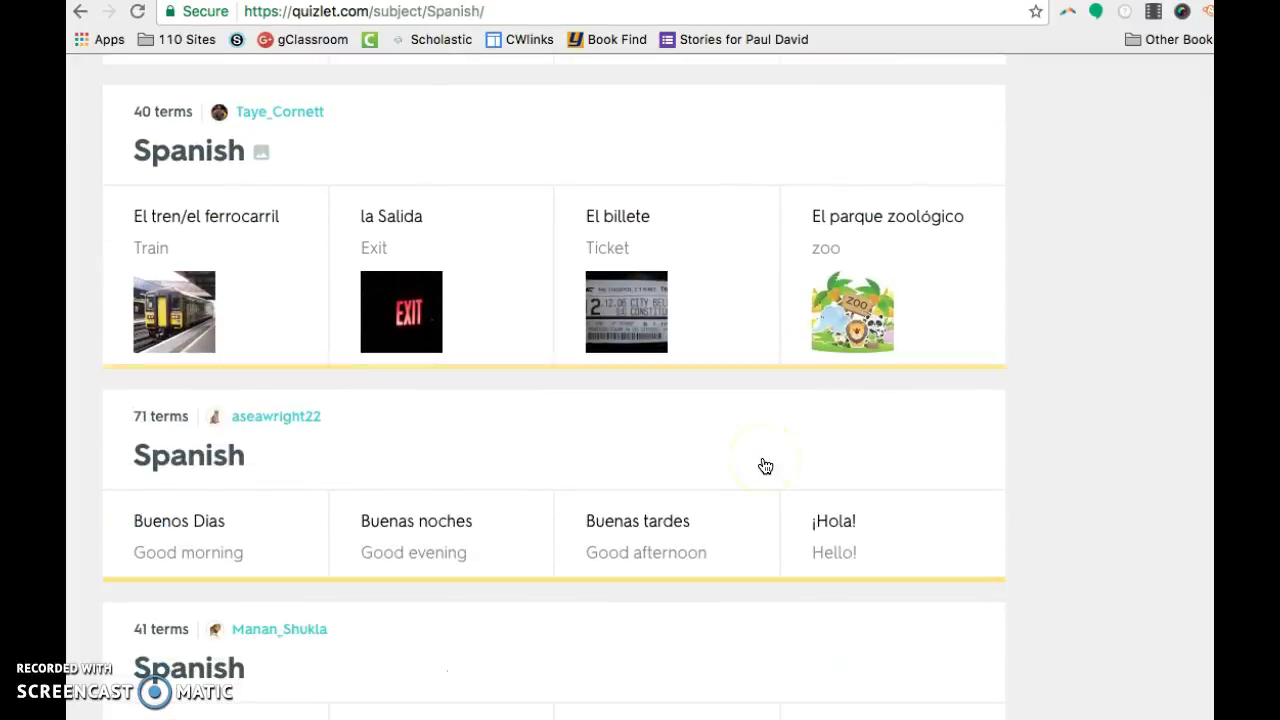
scroll(765, 466, "down", 3)
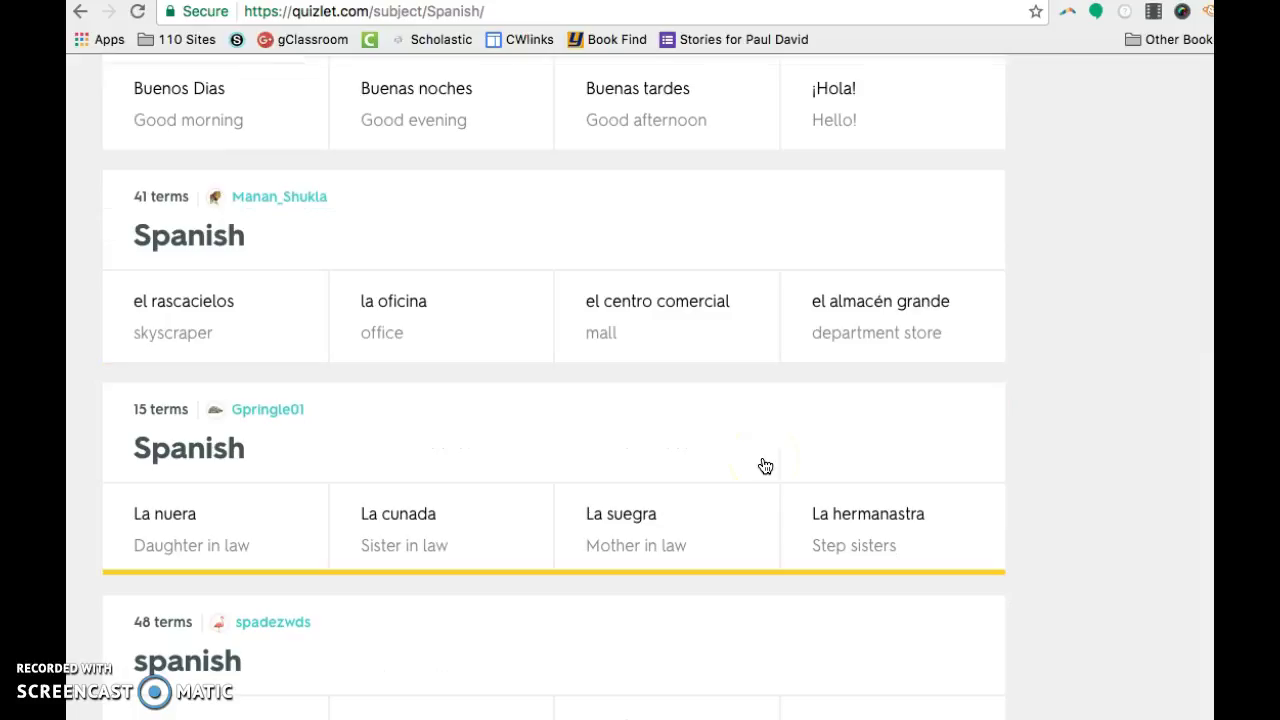
scroll(765, 466, "down", 1)
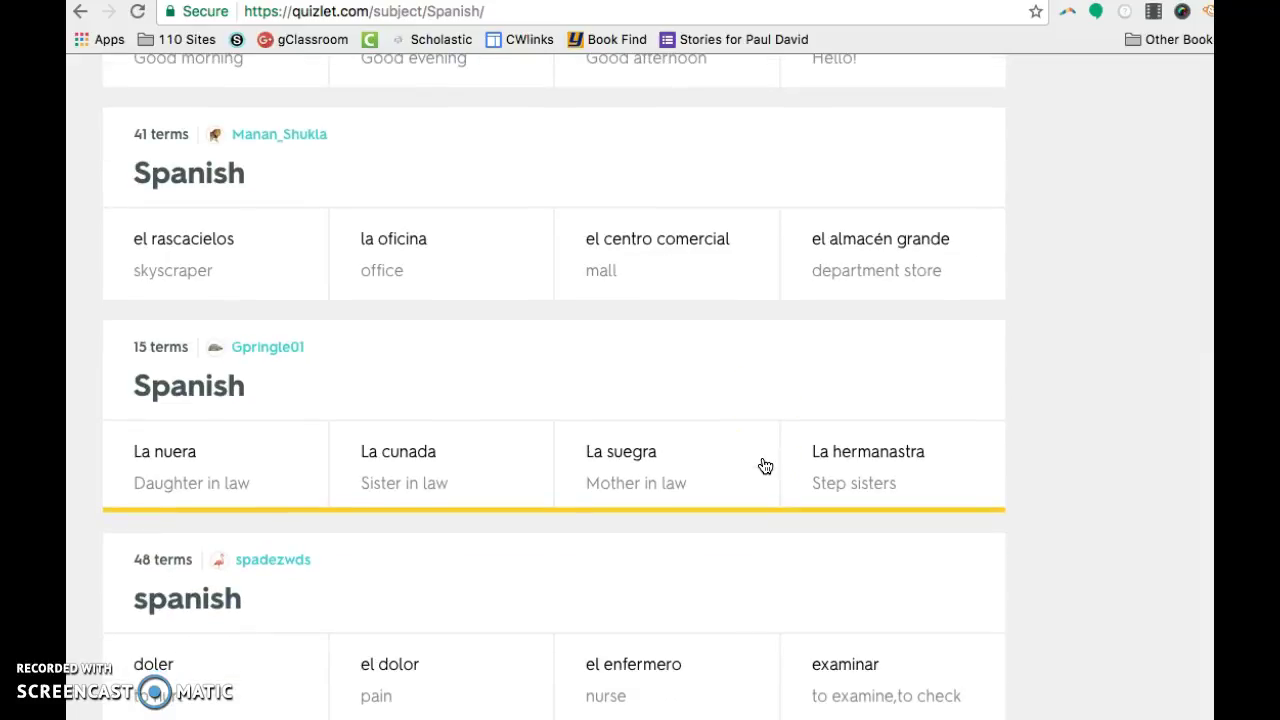
scroll(765, 466, "up", 10)
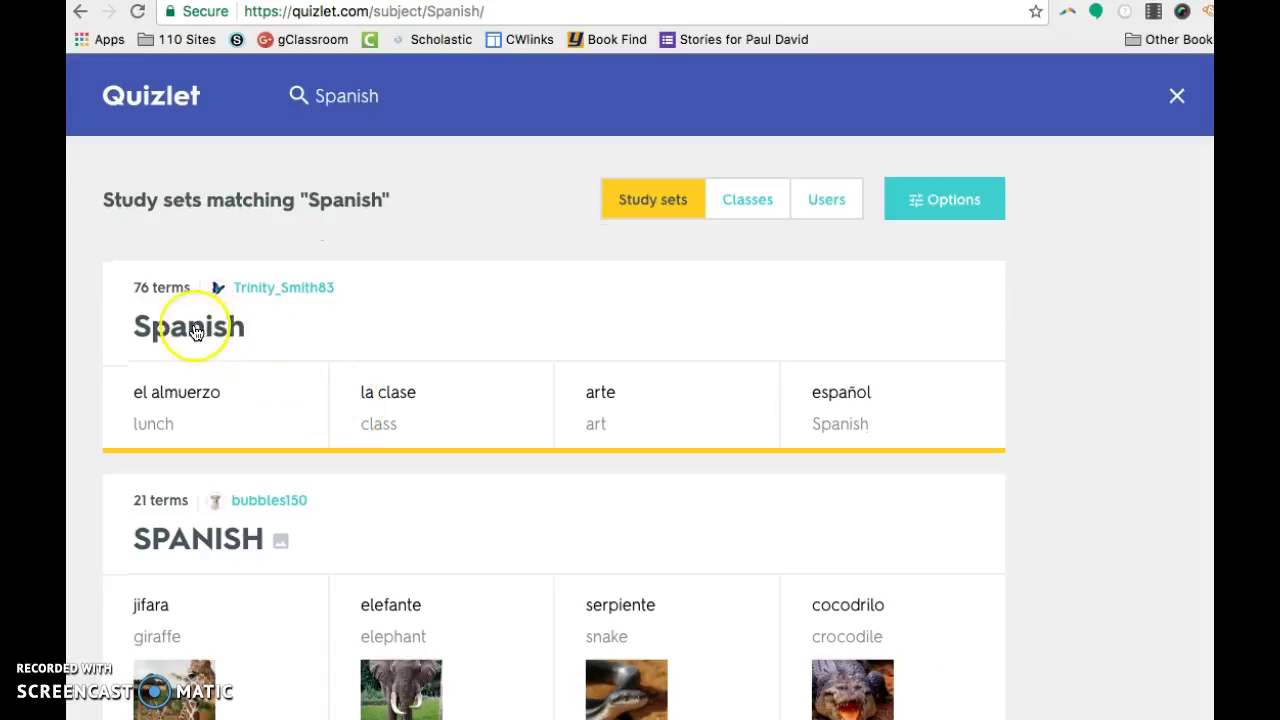
left_click(196, 330)
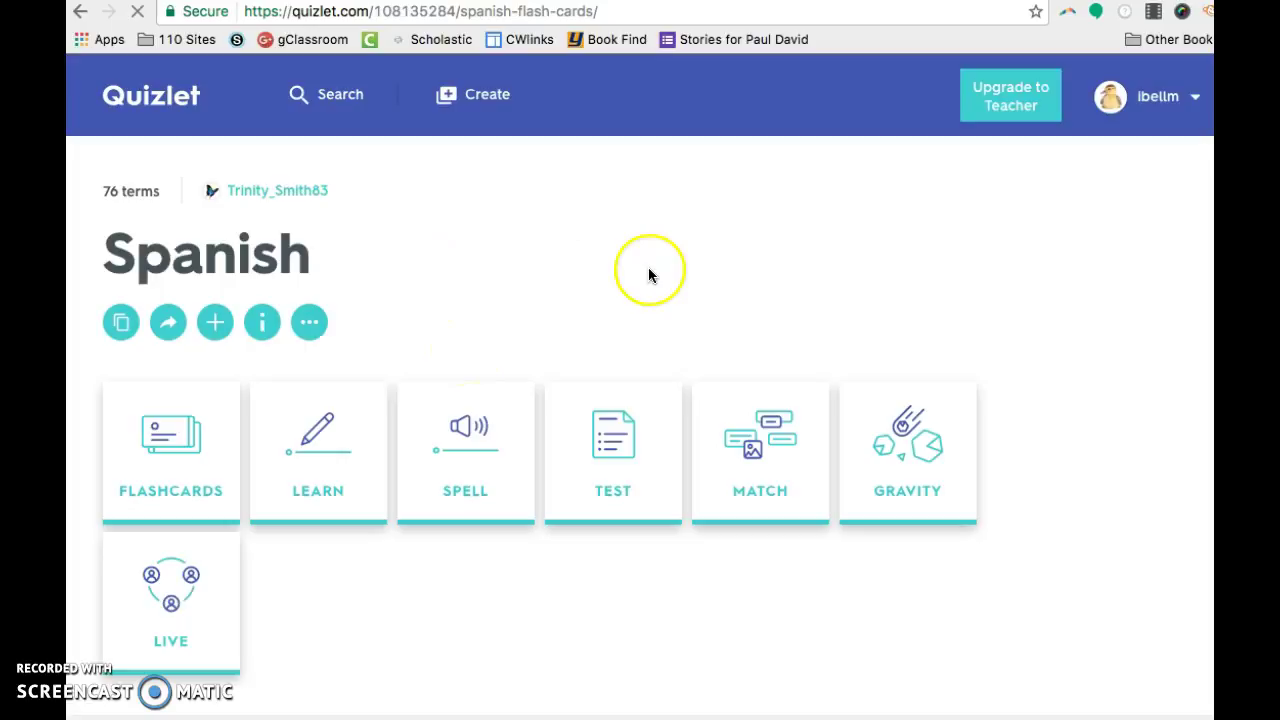
scroll(648, 275, "down", 5)
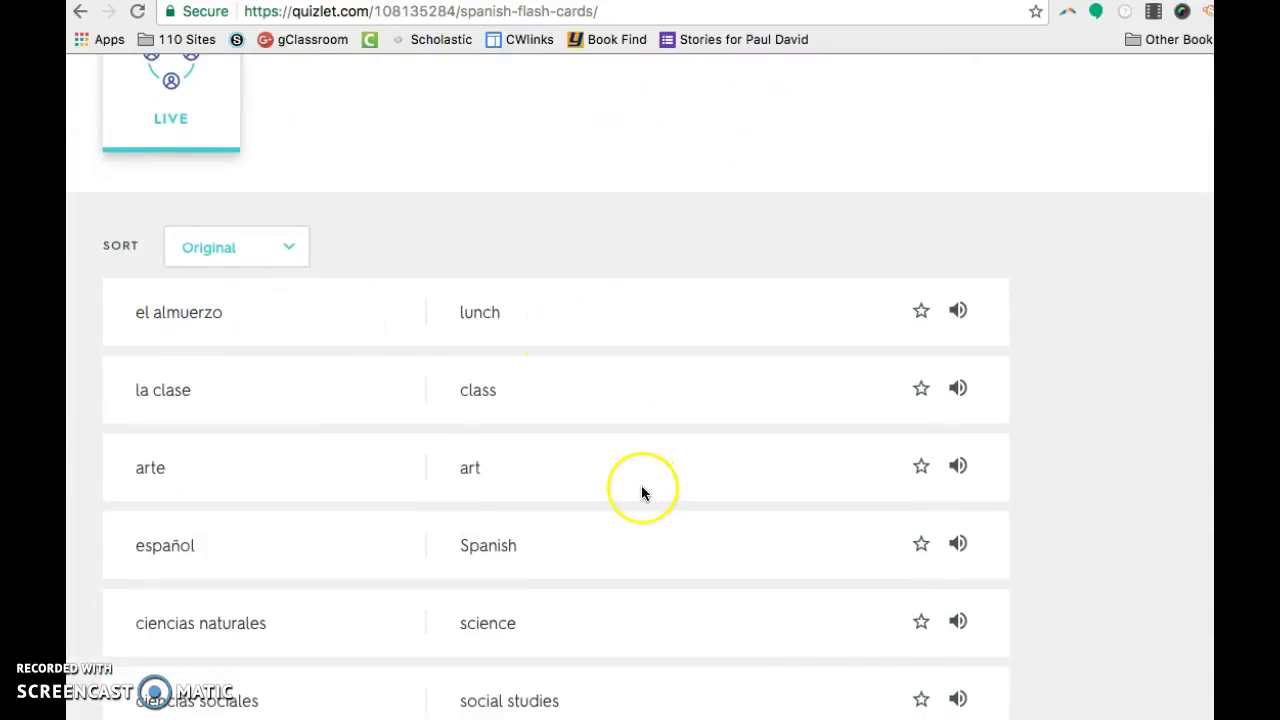
scroll(641, 491, "down", 2)
scroll(641, 491, "down", 10)
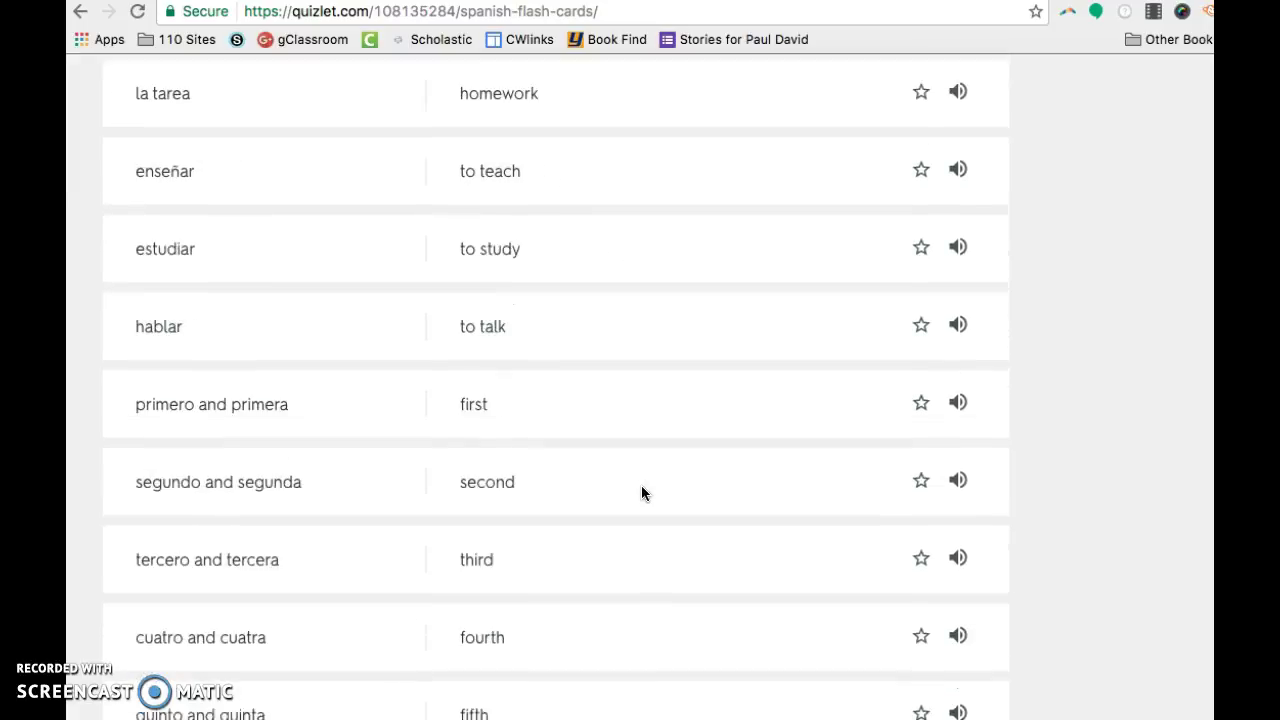
scroll(641, 485, "up", 15)
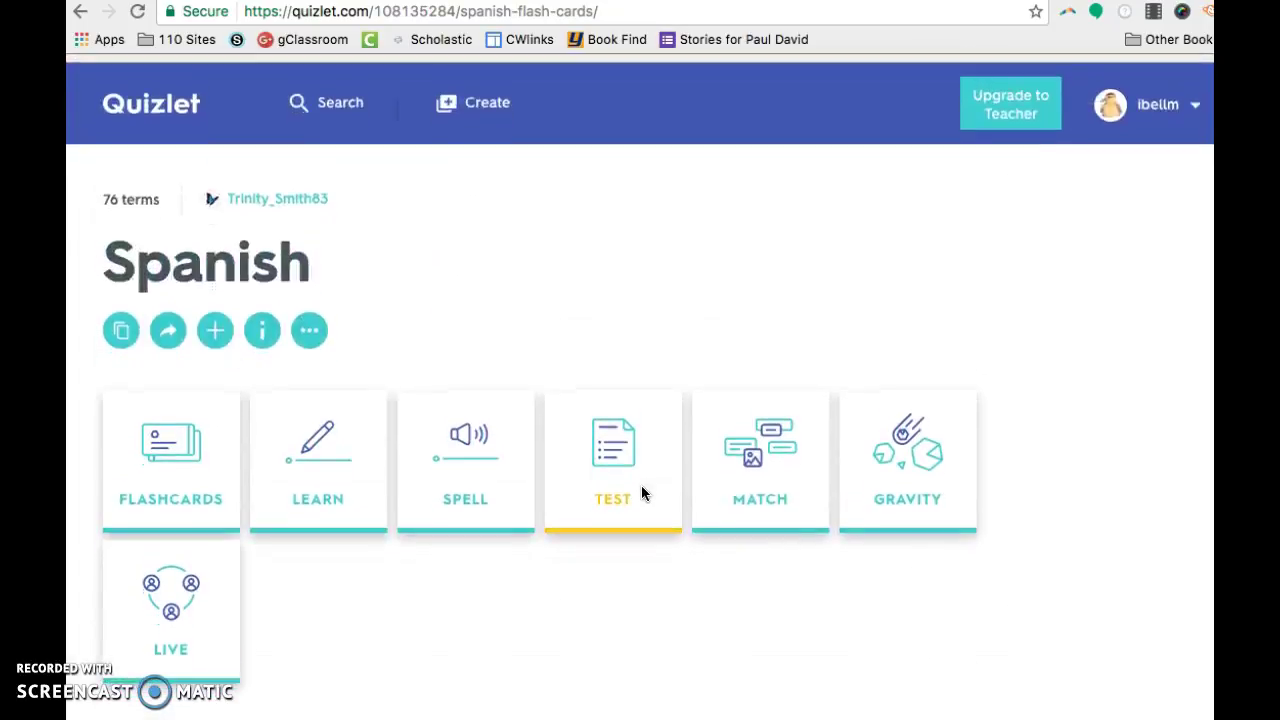
Start a new class for the set named Test Course with description Hour 2.
left_click(214, 343)
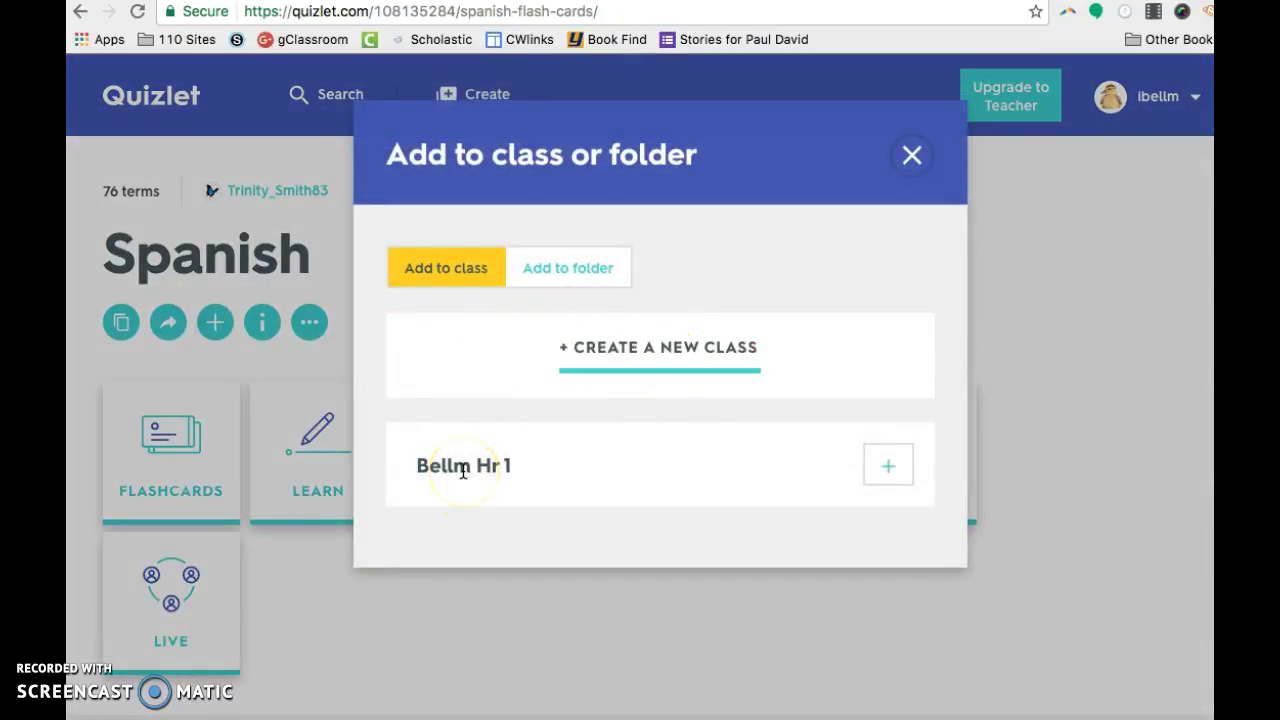
left_click(493, 470)
left_click(697, 345)
left_click(438, 256)
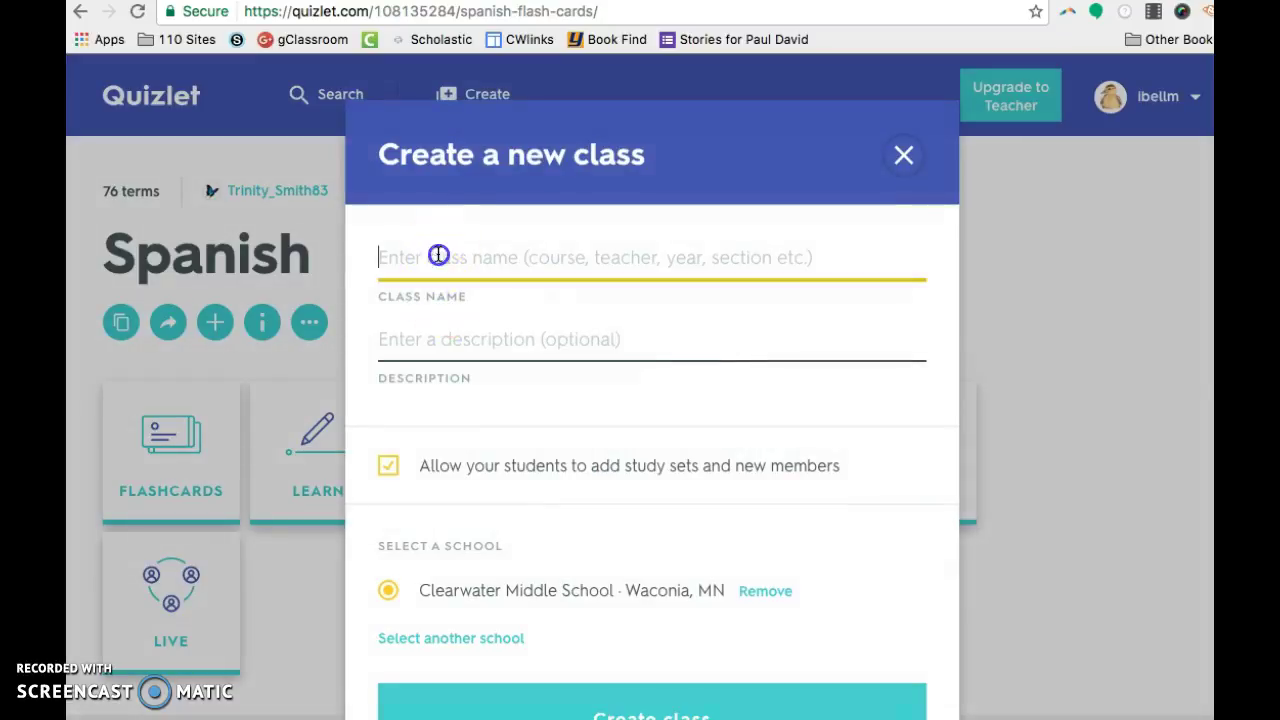
type("Test Course")
left_click(471, 300)
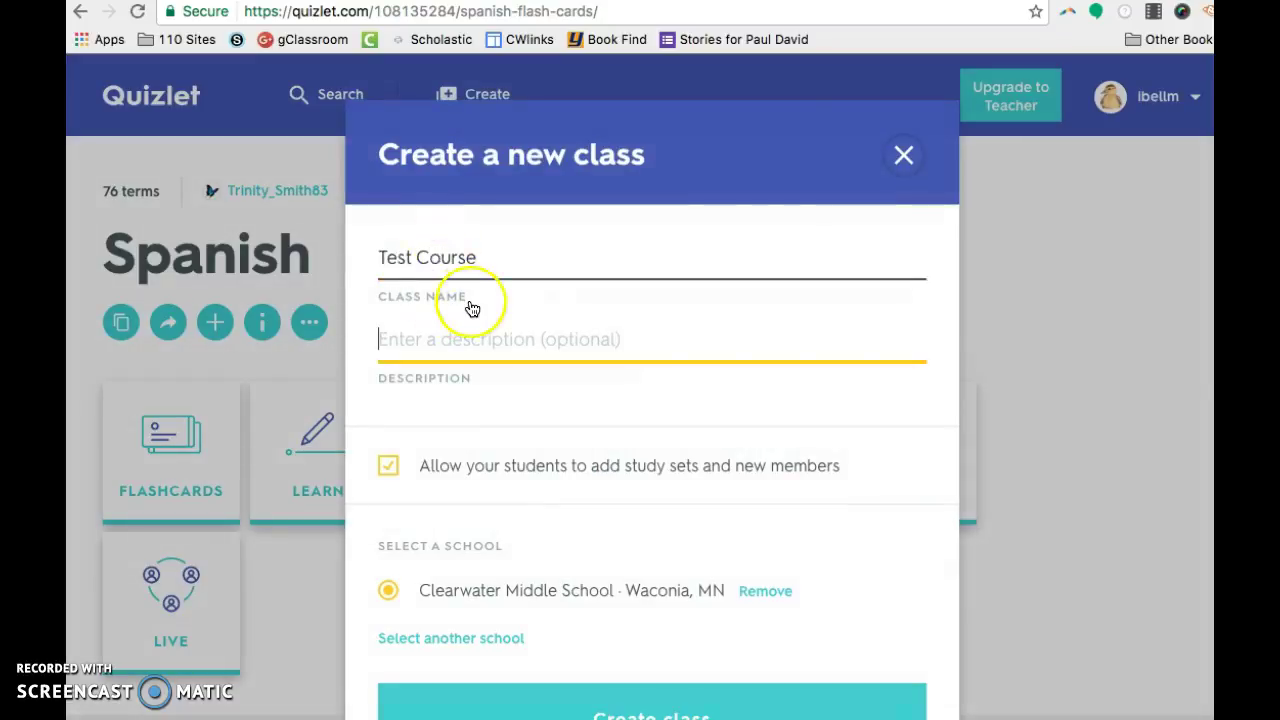
type("Hour 2")
Stop students adding sets or members and create the class.
left_click(706, 362)
scroll(660, 390, "down", 3)
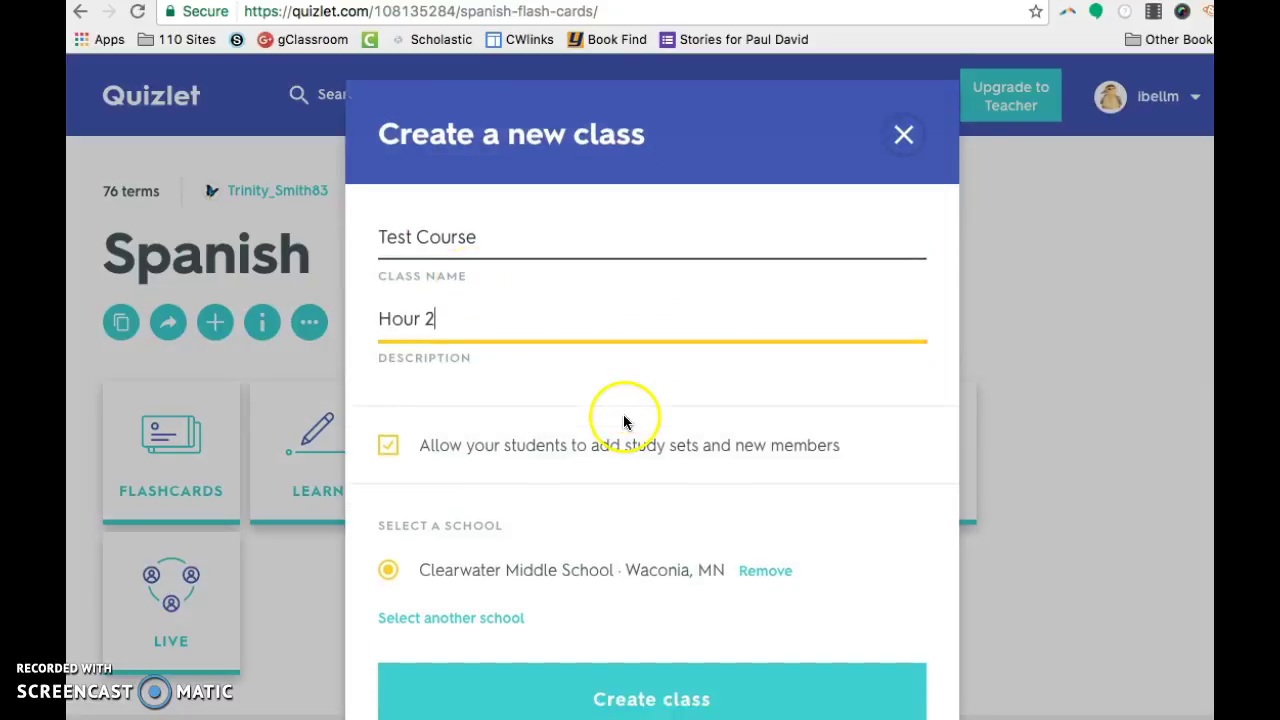
left_click(398, 356)
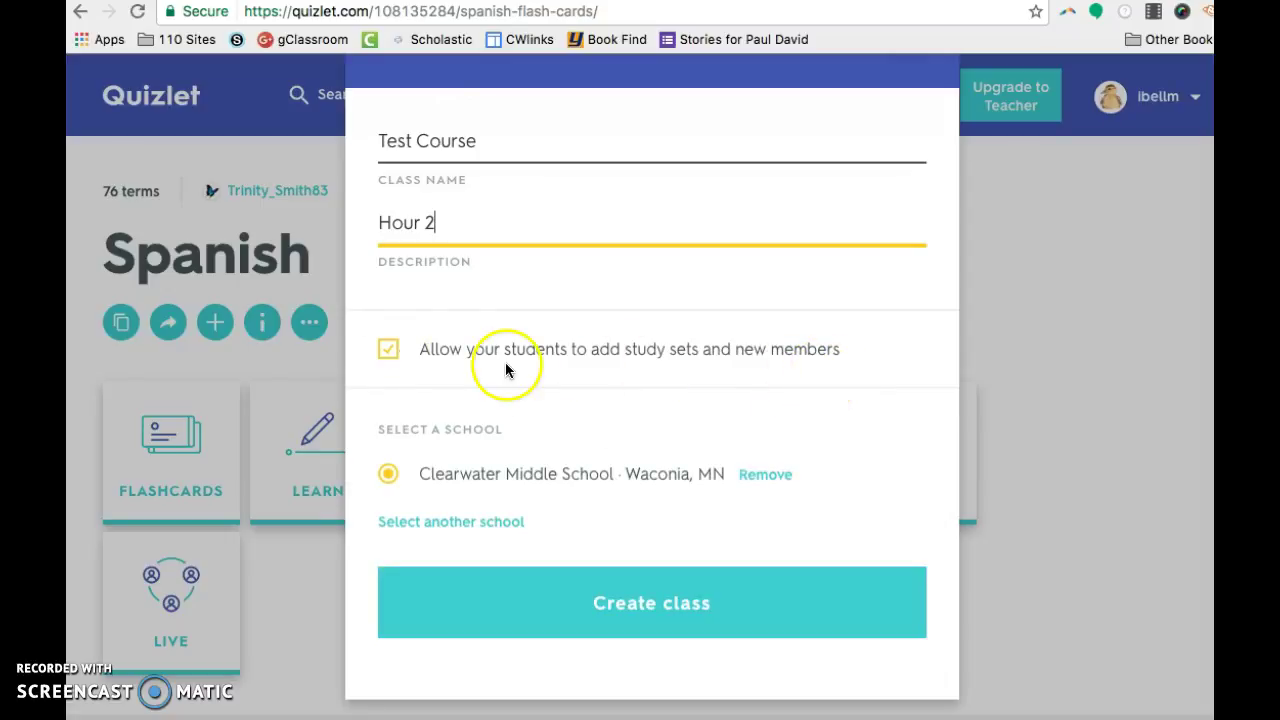
left_click(390, 356)
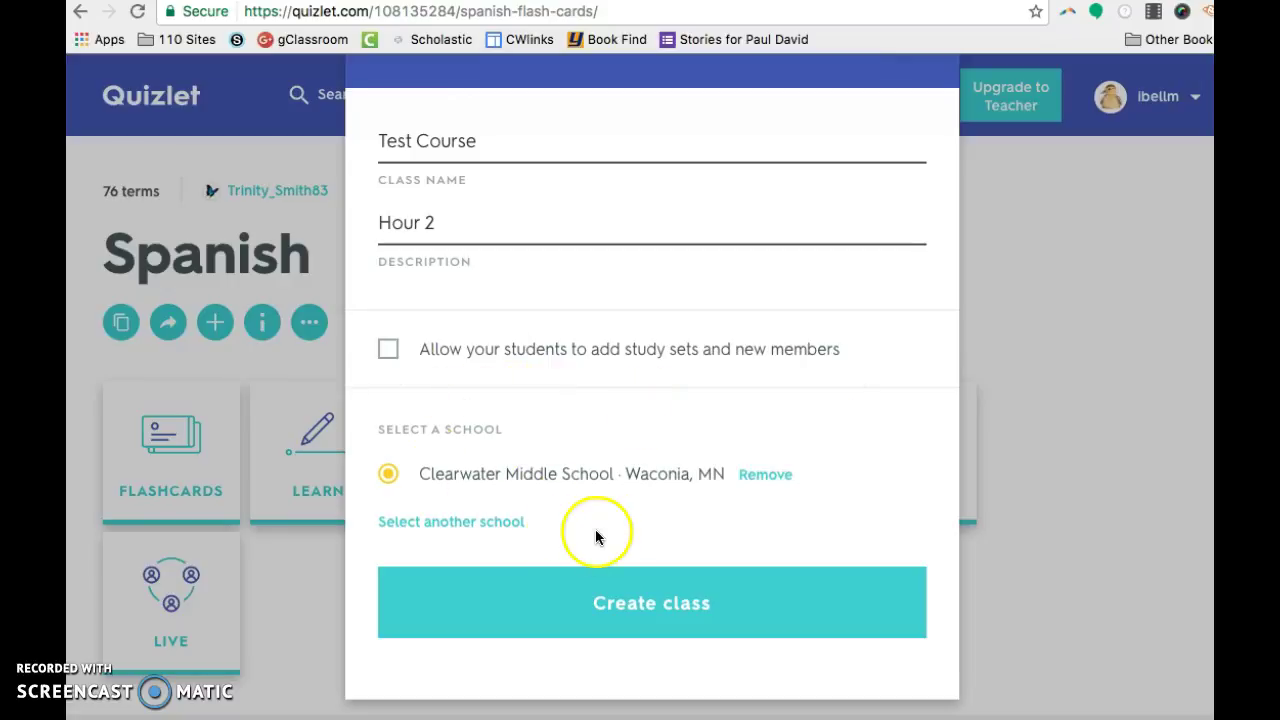
left_click(669, 612)
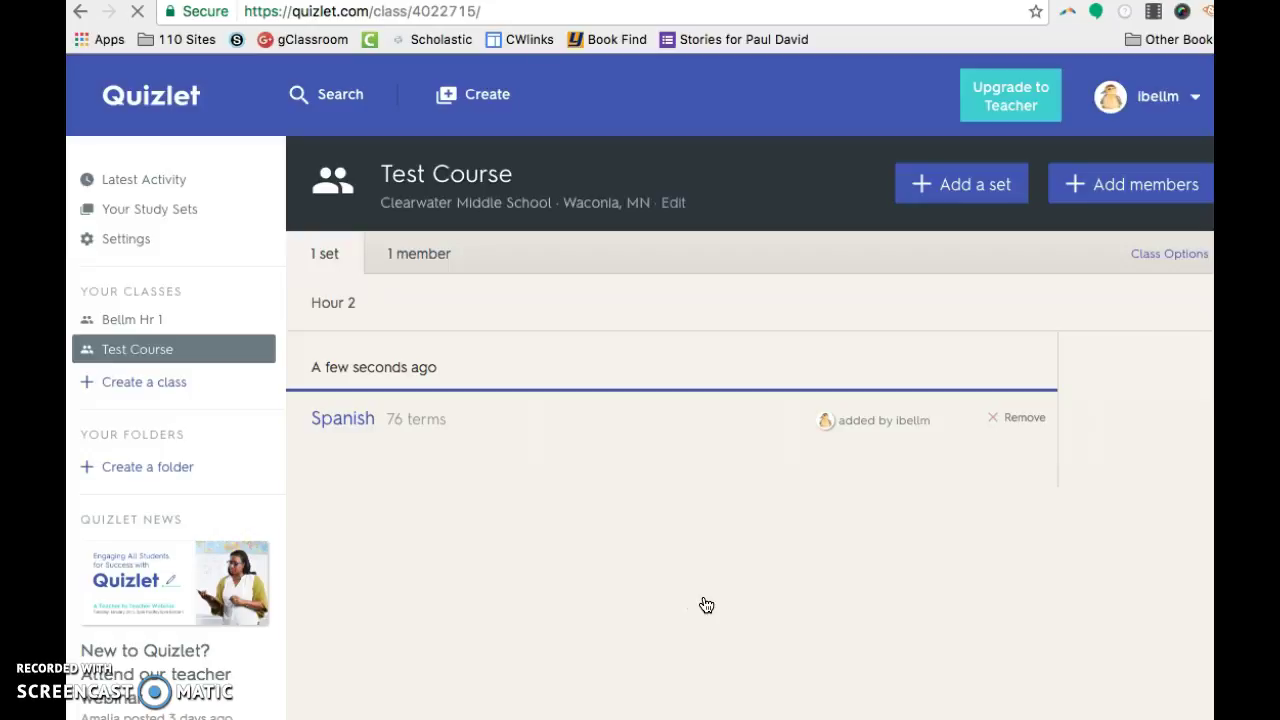
Open the Spanish set's page from Test Course and scroll through its terms.
left_click(345, 428)
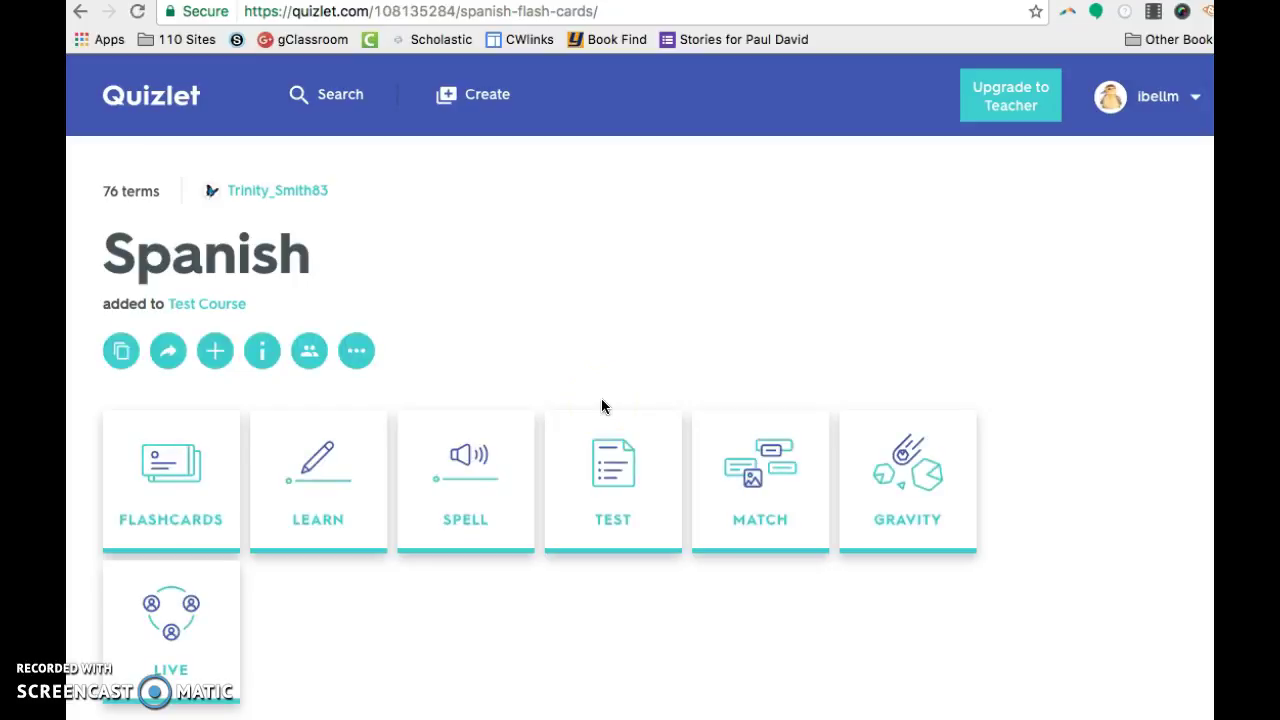
scroll(602, 406, "down", 5)
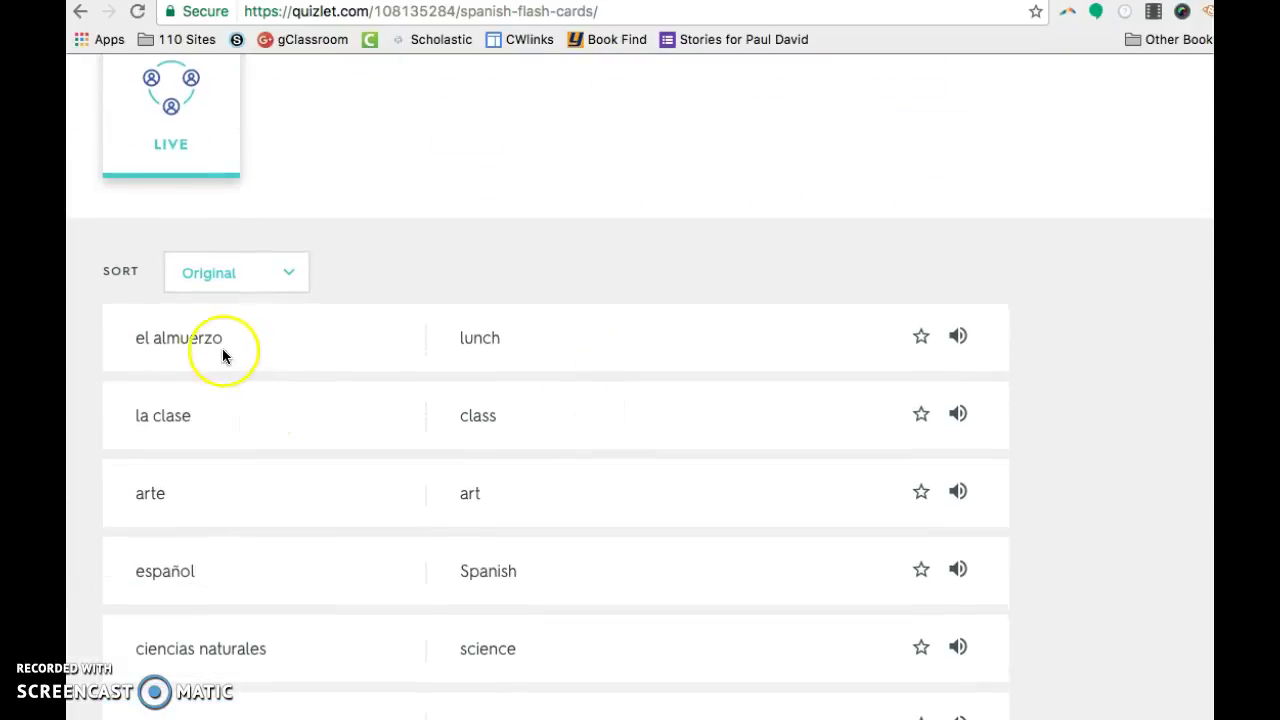
scroll(526, 346, "up", 4)
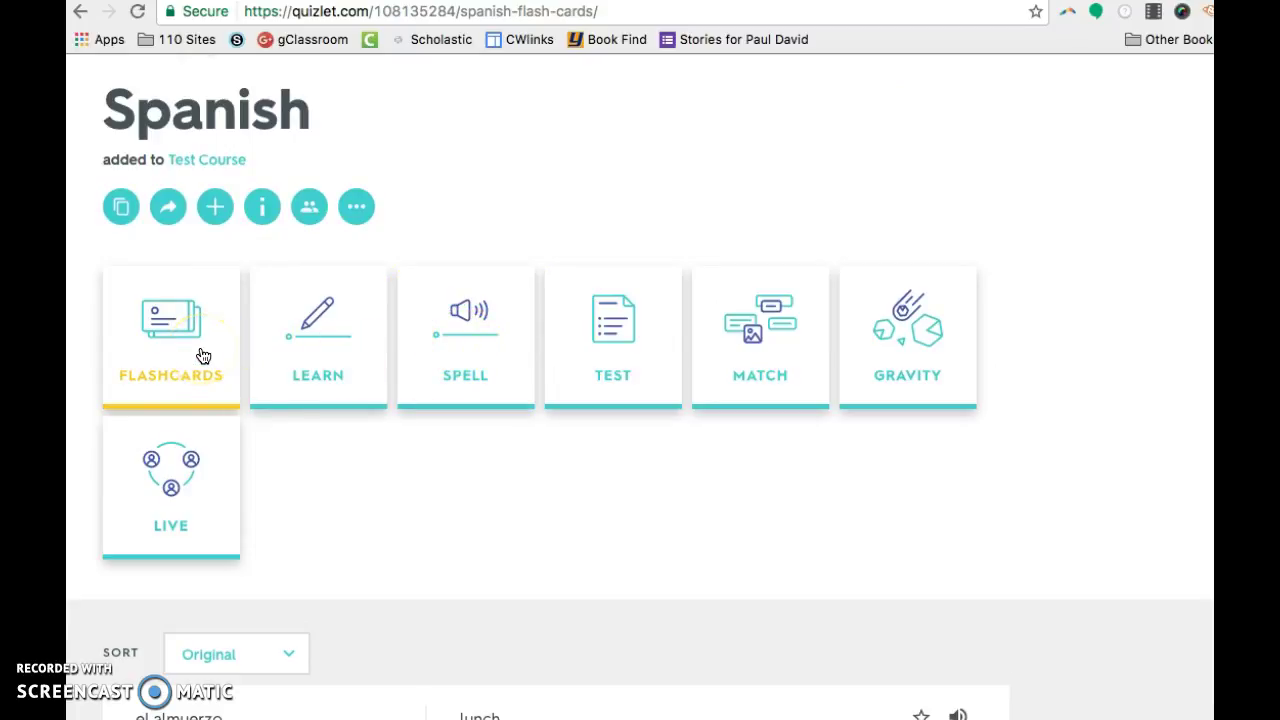
Start Learn on the Spanish set, answer primero for 'first', and hear the pronunciation.
left_click(344, 396)
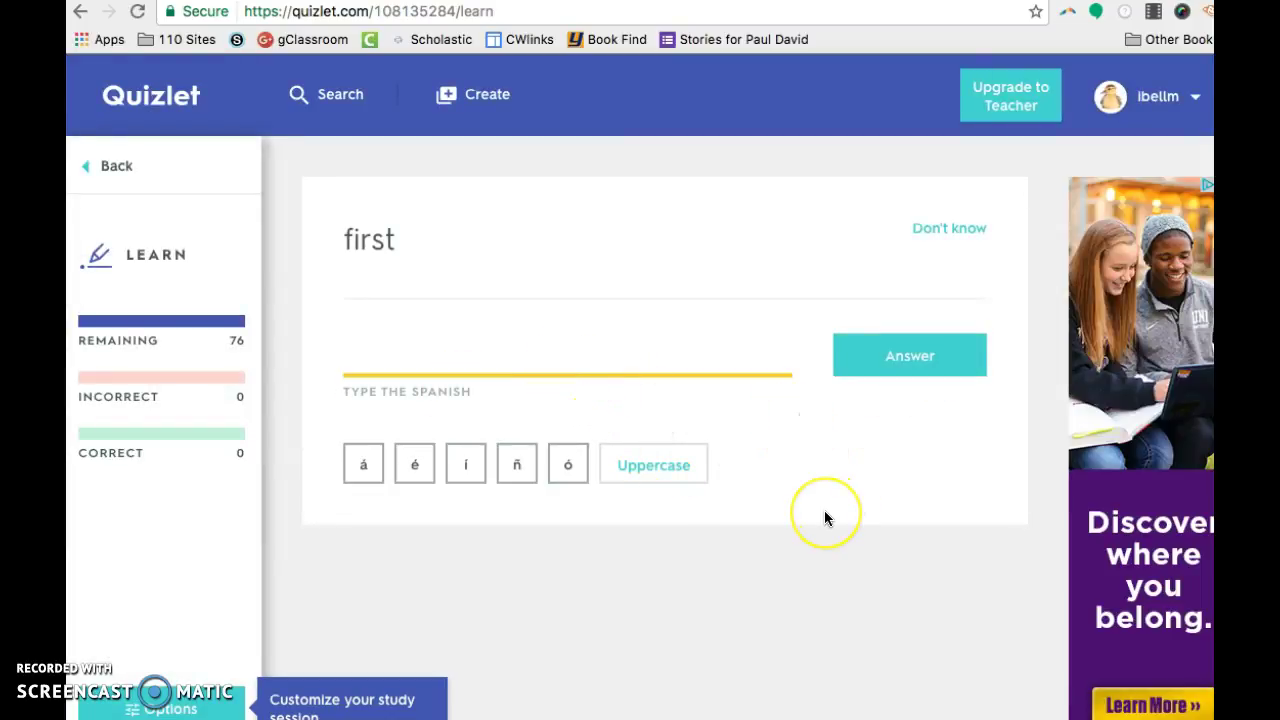
type("primero")
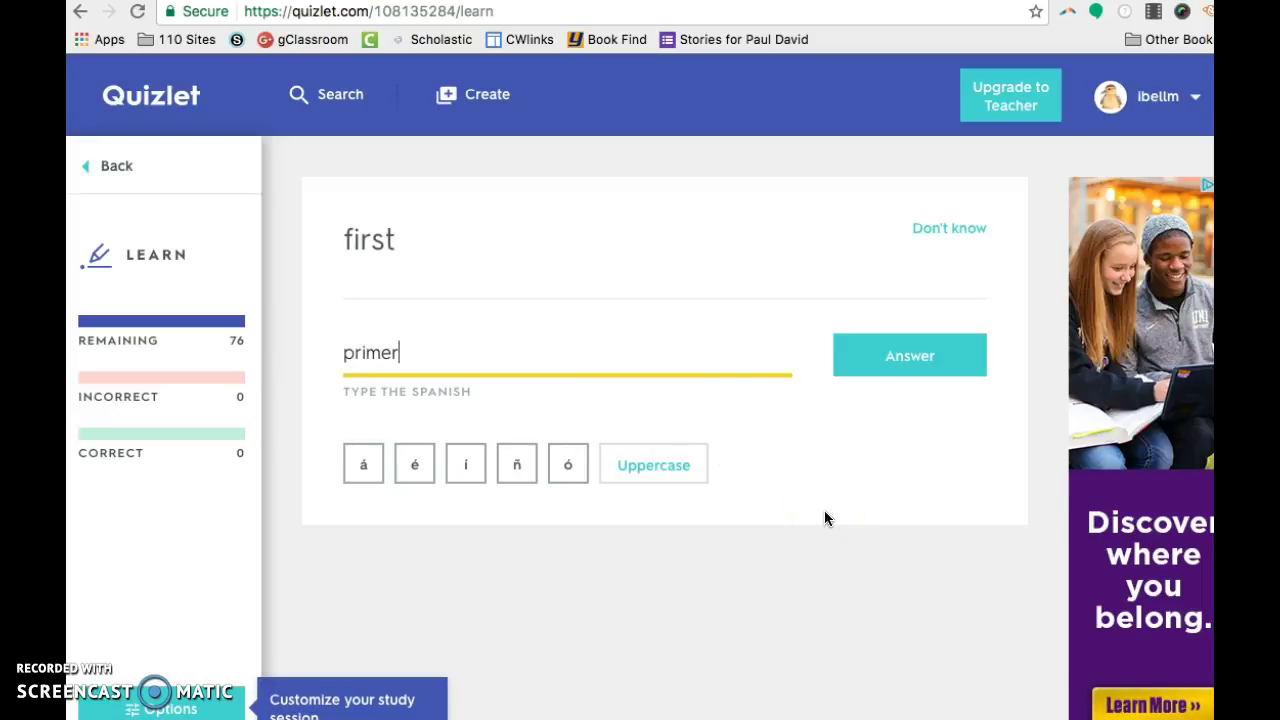
left_click(928, 362)
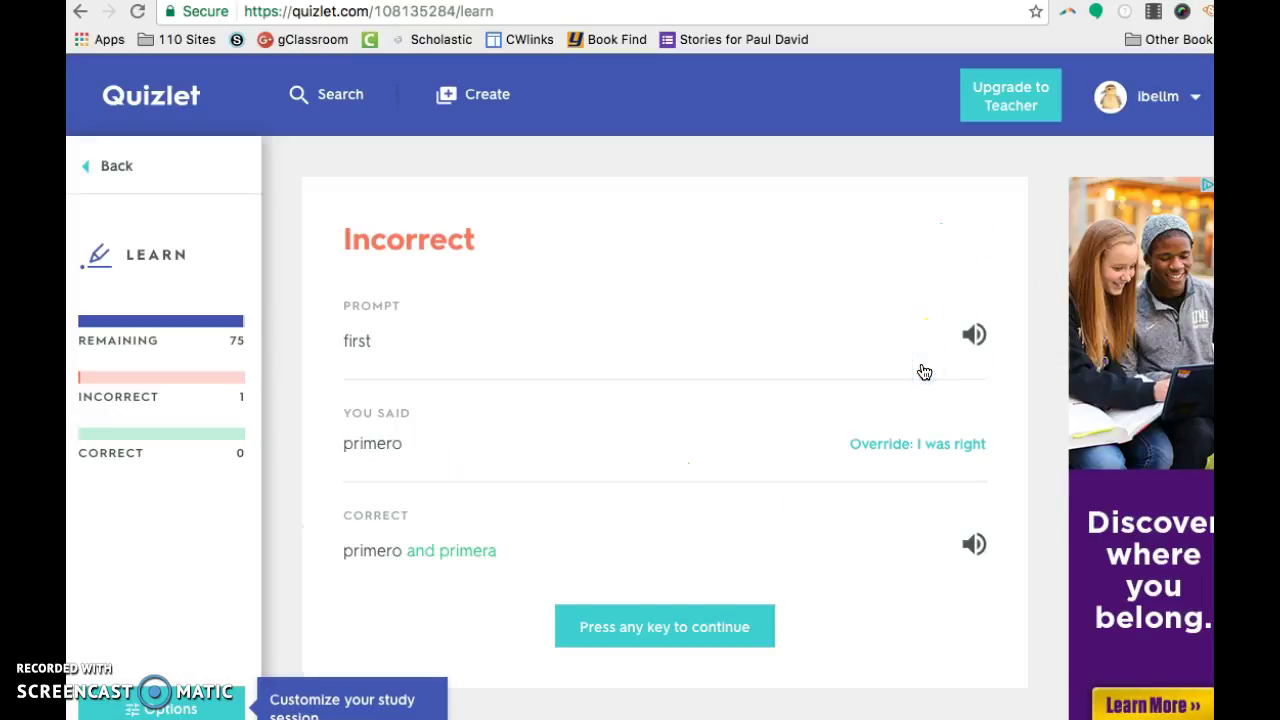
left_click(746, 430)
scroll(746, 430, "down", 2)
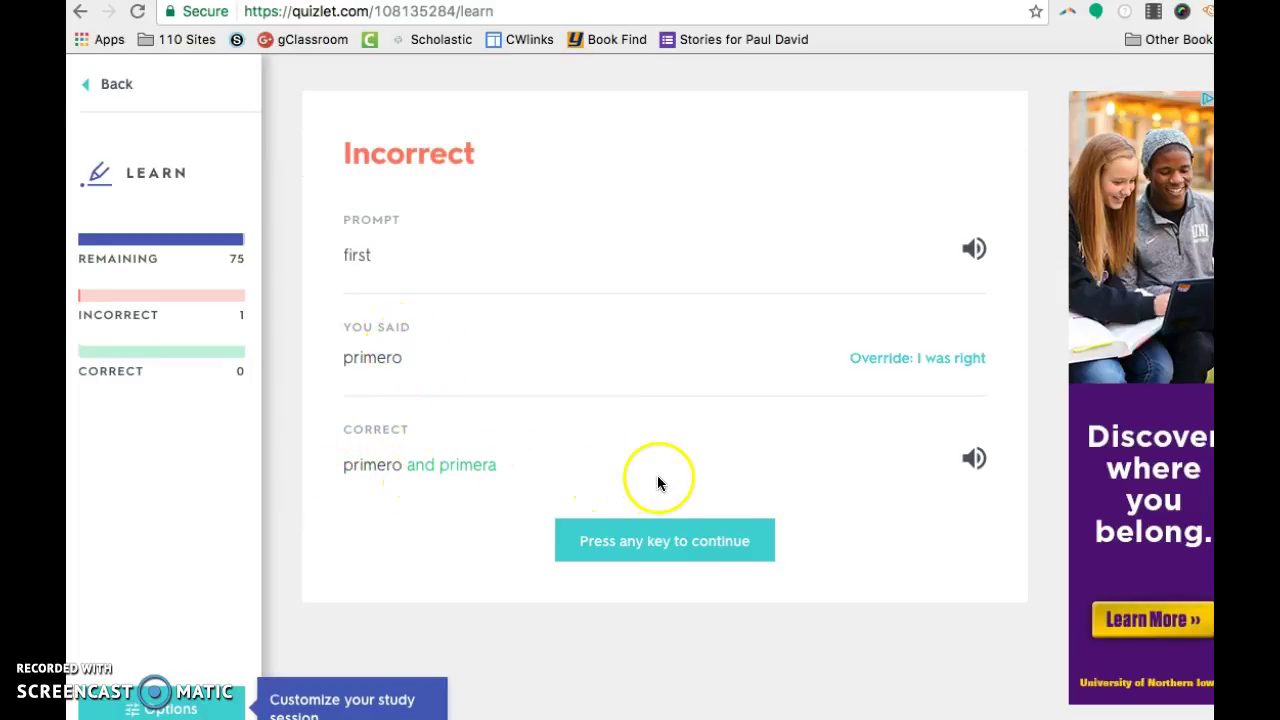
left_click(975, 250)
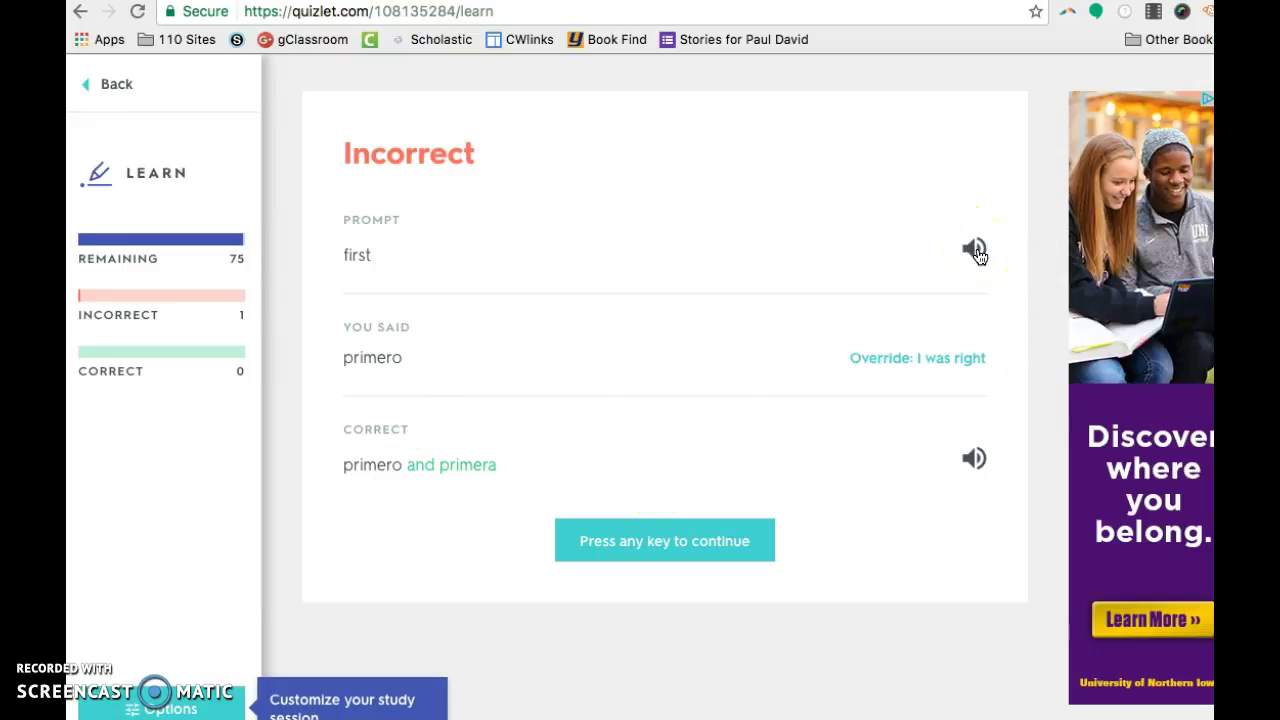
left_click(680, 543)
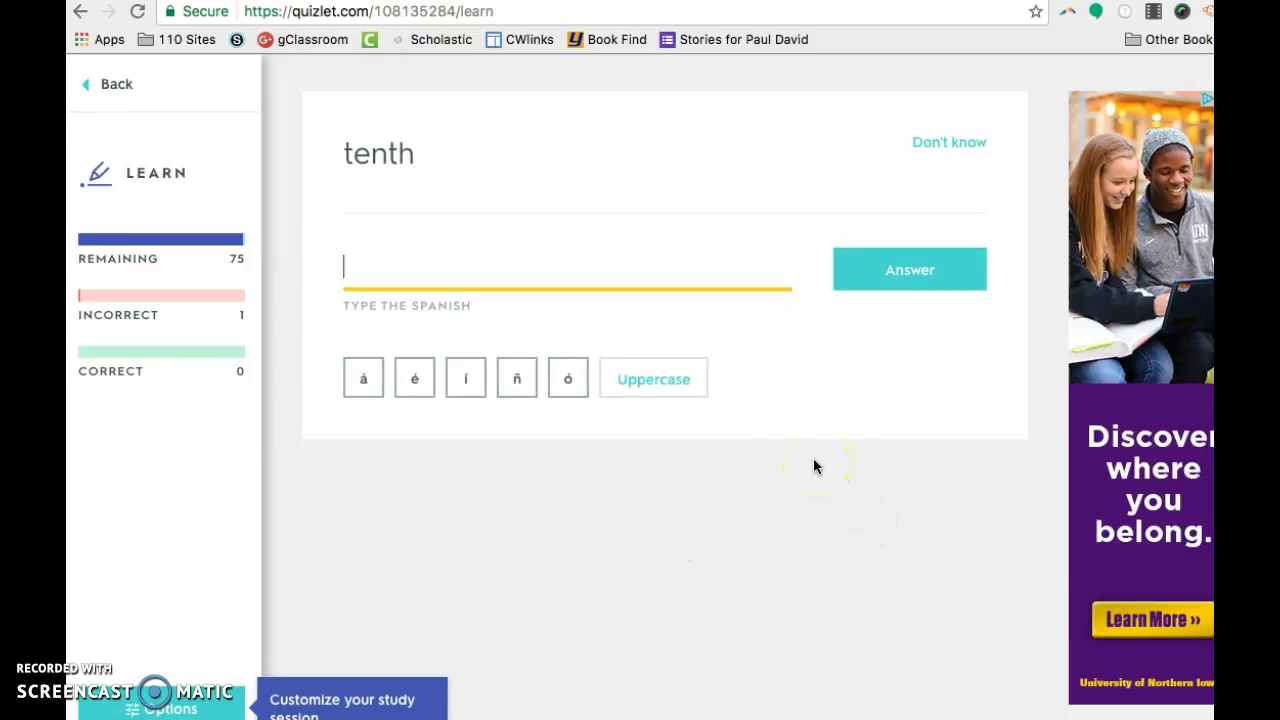
Answer décimo for 'tenth', then leave Learn back to the set page.
type("d")
left_click(415, 378)
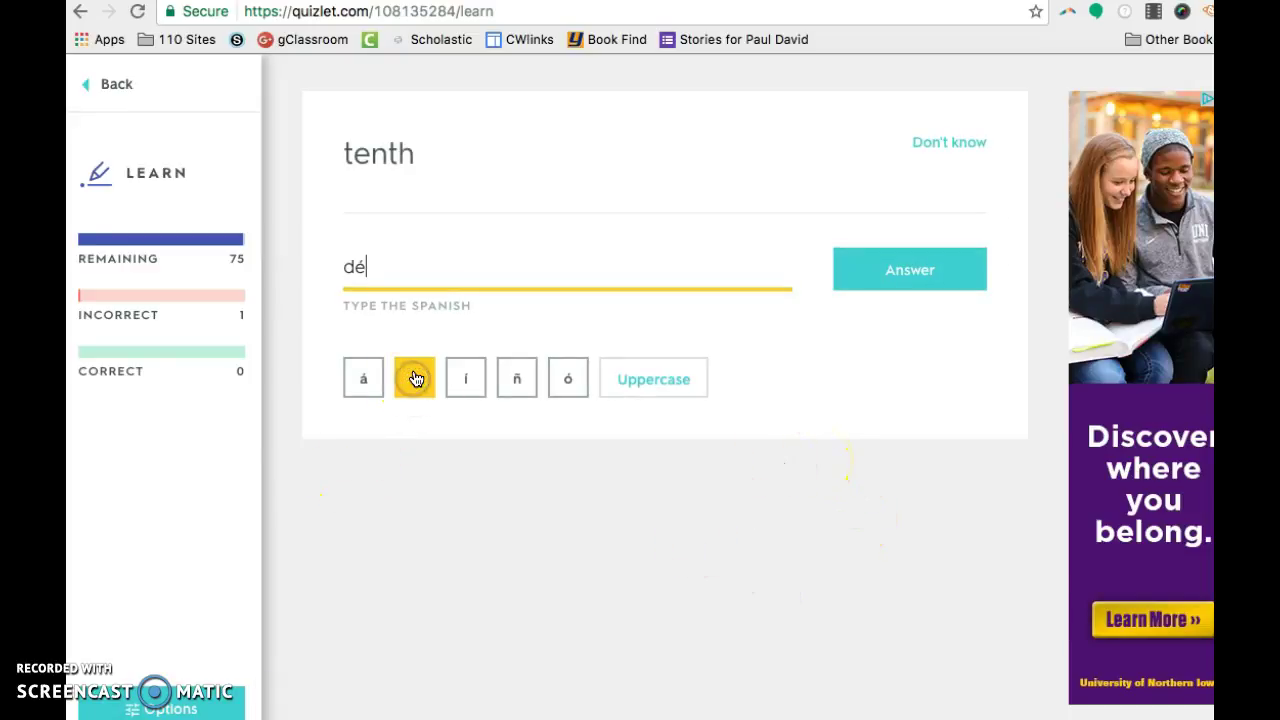
type("cimo")
left_click(906, 288)
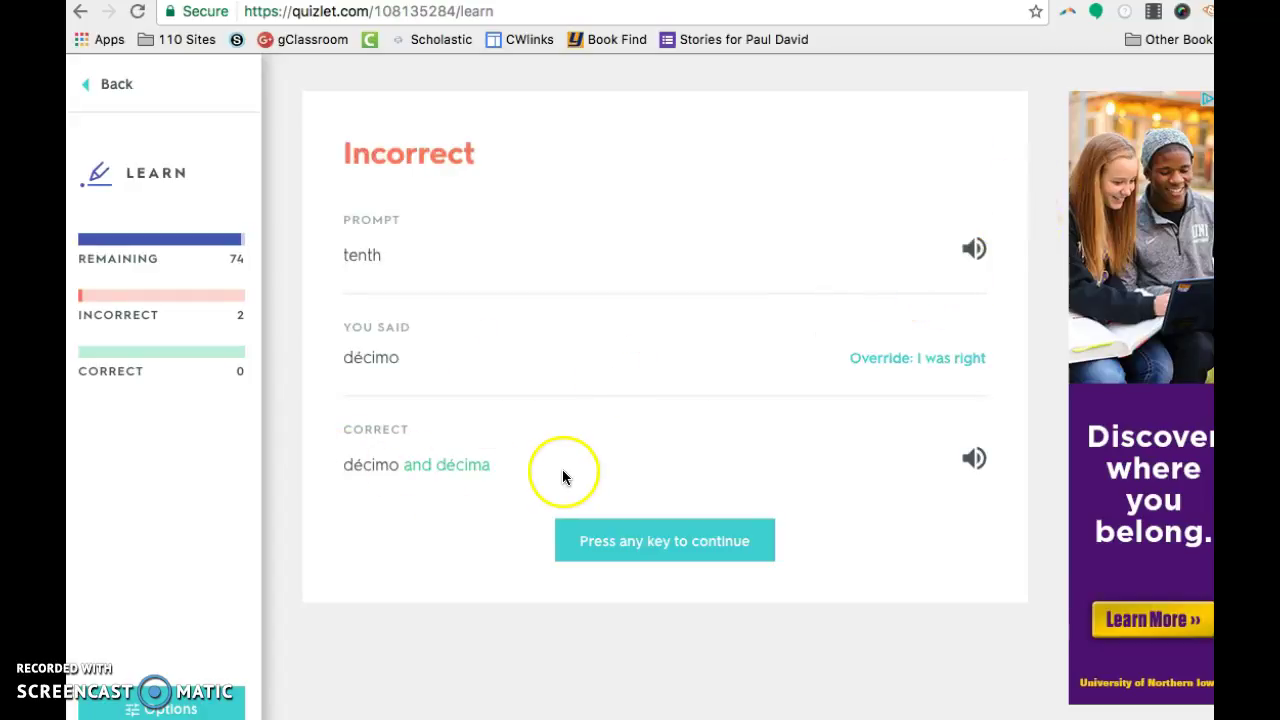
scroll(688, 431, "up", 2)
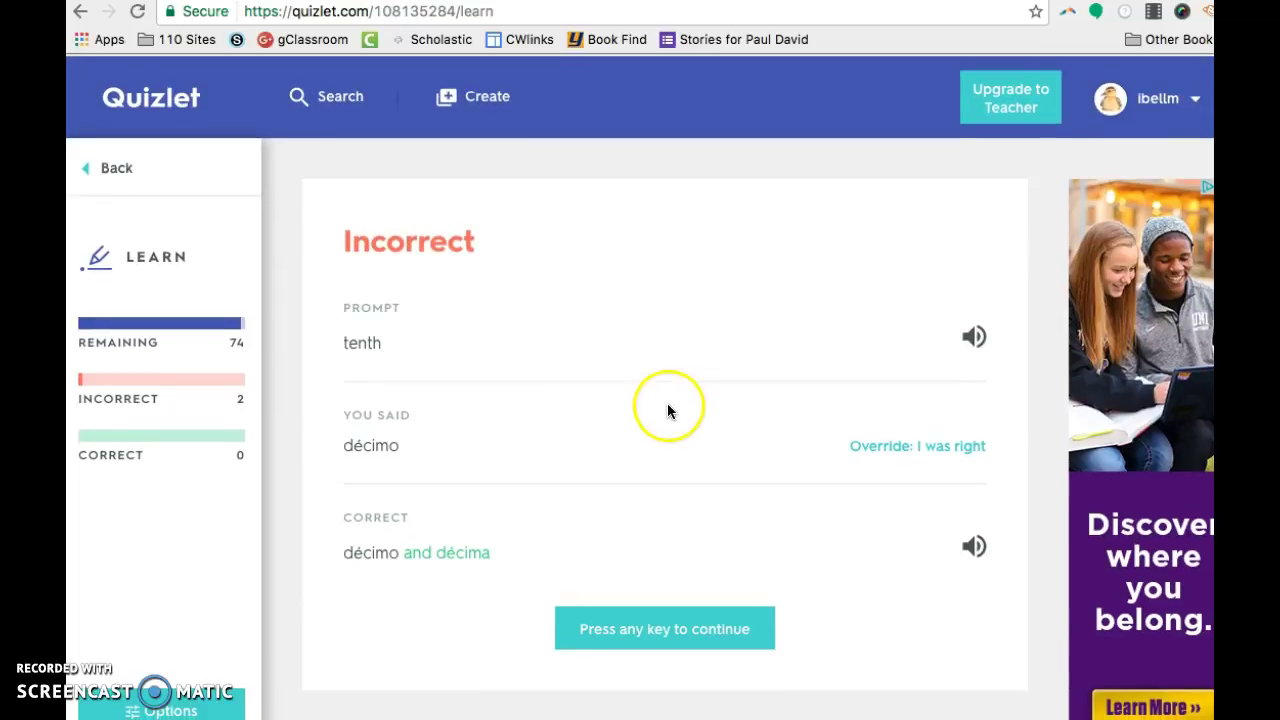
left_click(114, 171)
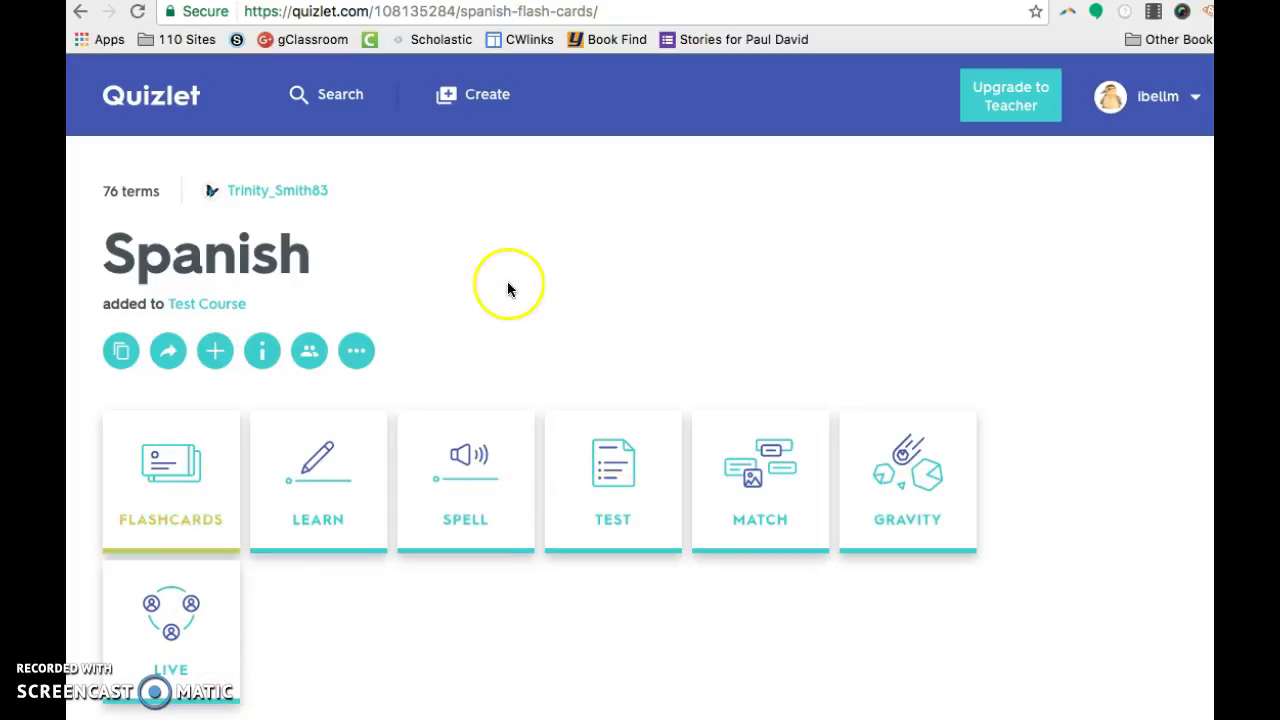
Start a new study set with terms cat and dog, confirming they are English.
left_click(352, 107)
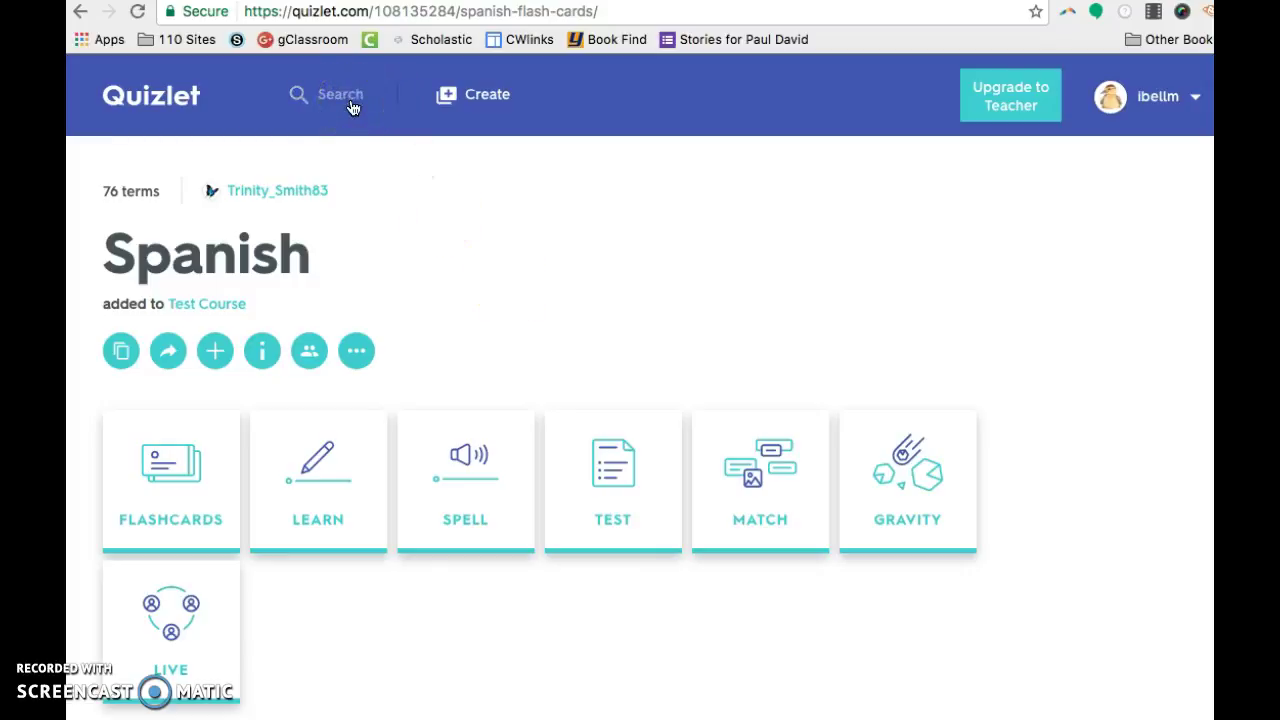
left_click(490, 104)
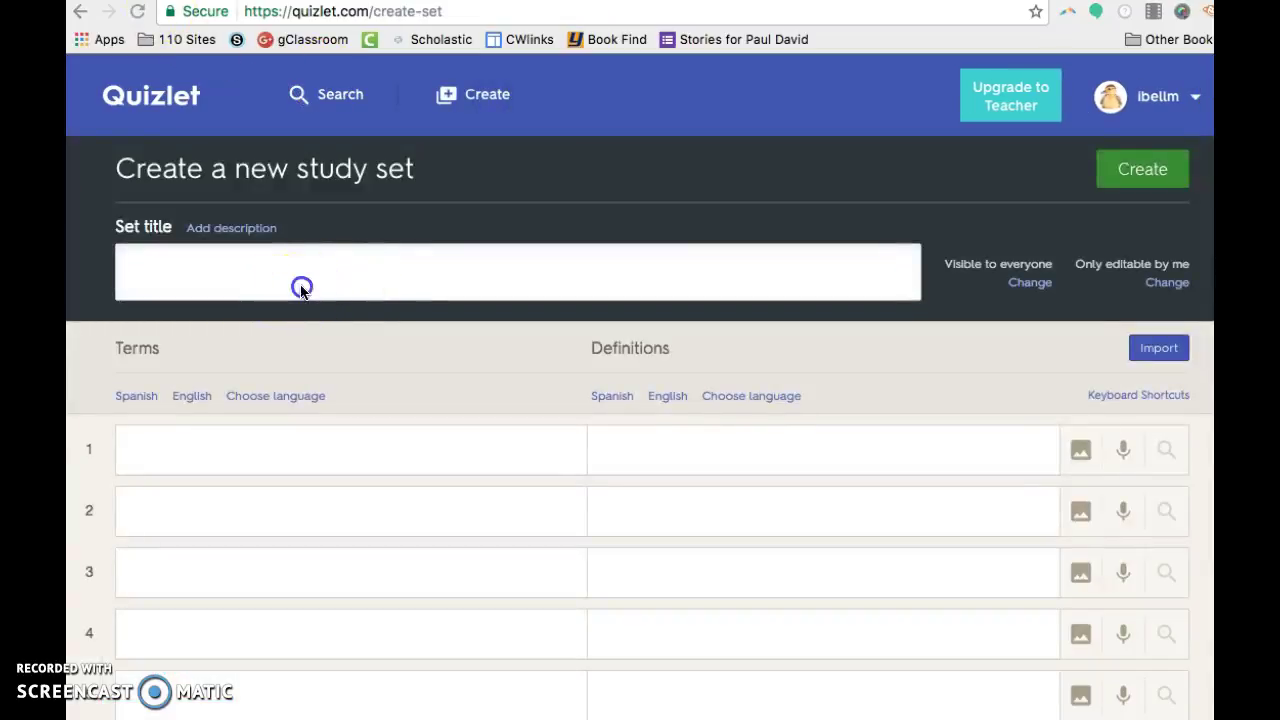
left_click(301, 288)
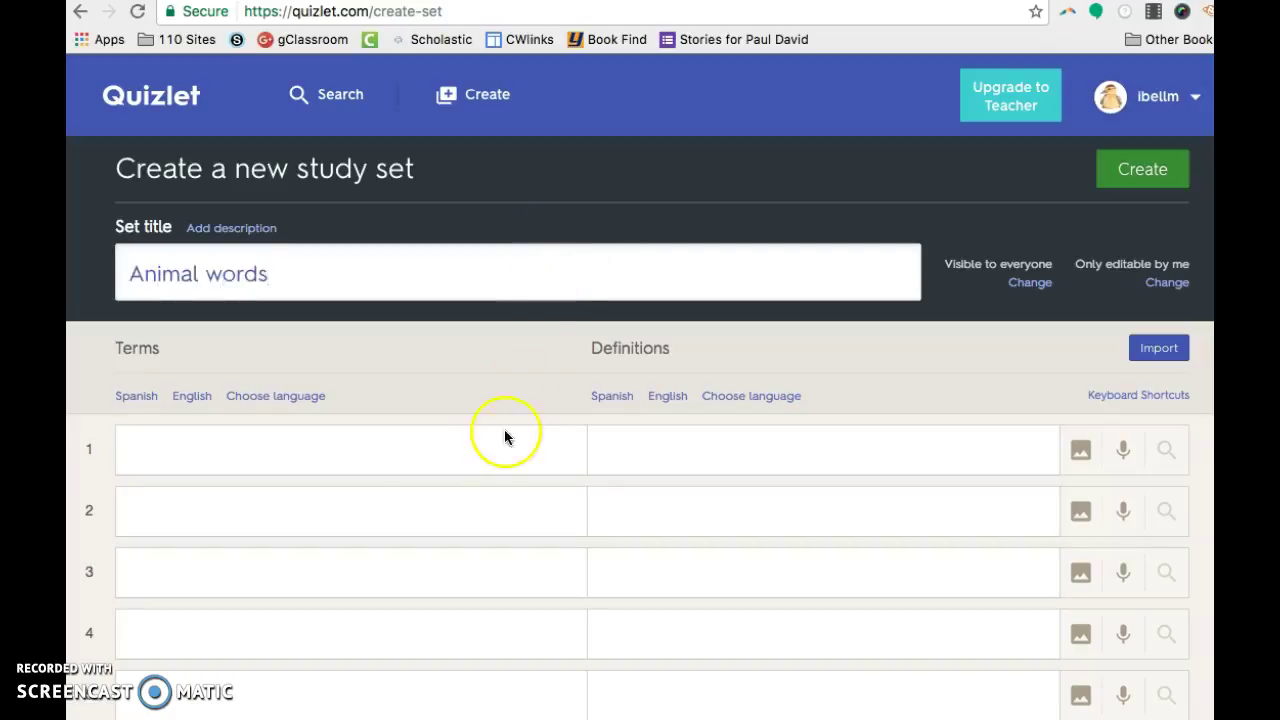
left_click(334, 437)
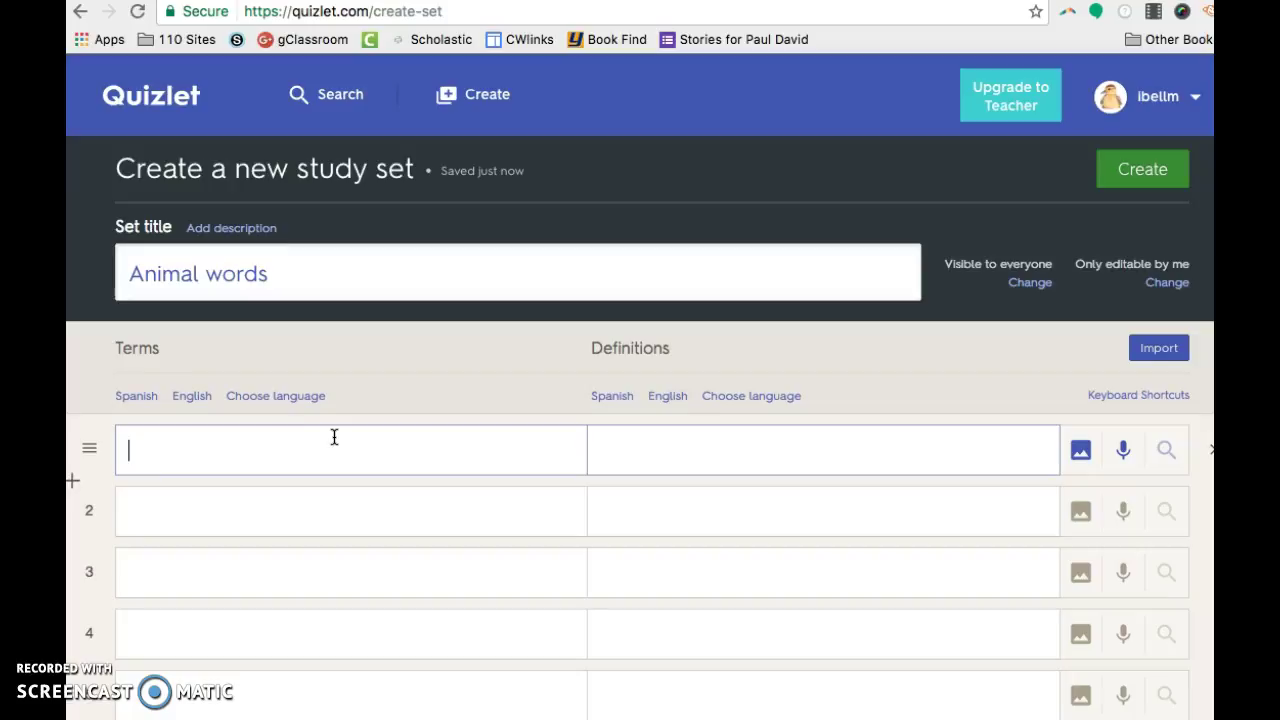
scroll(334, 437, "down", 3)
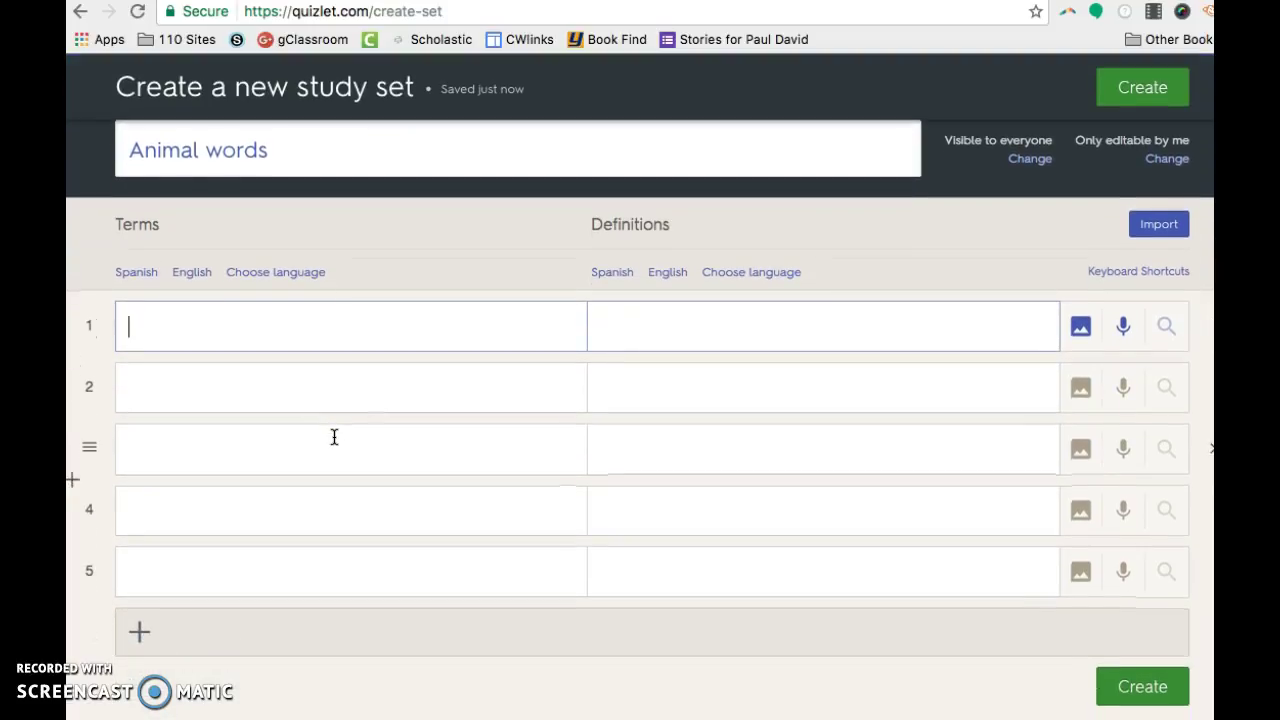
type("cat")
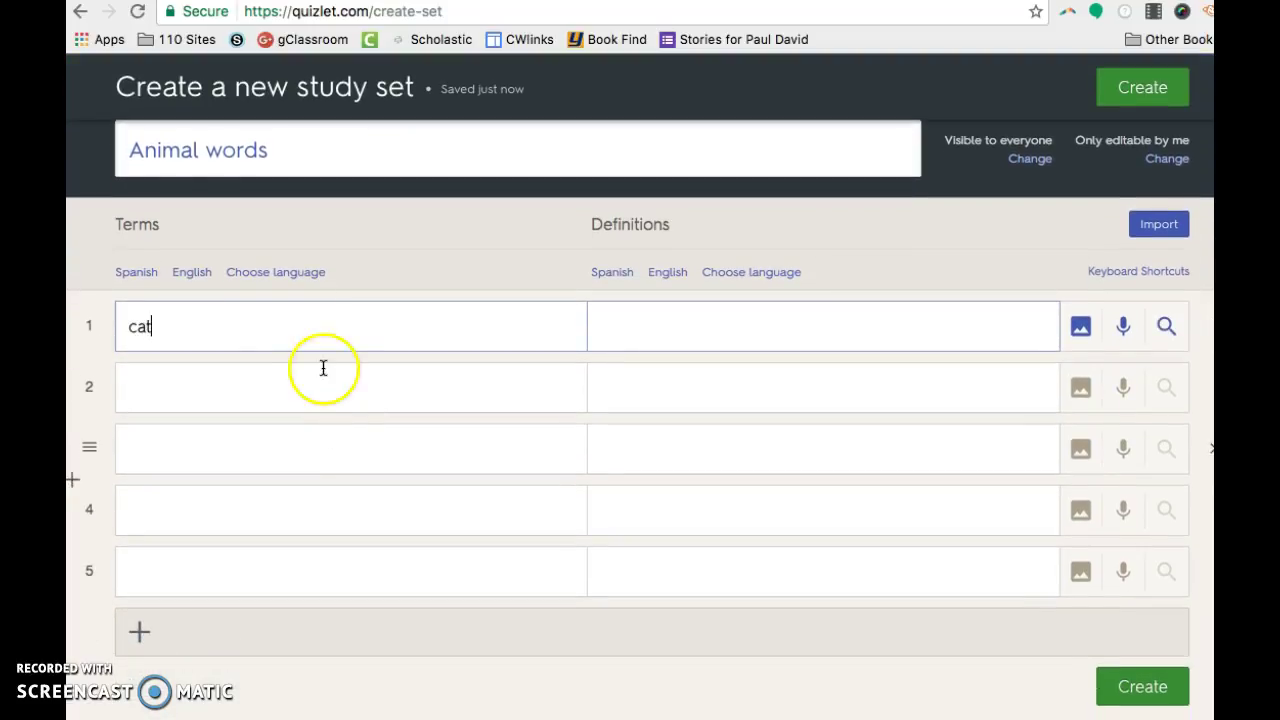
left_click(274, 379)
type("dog")
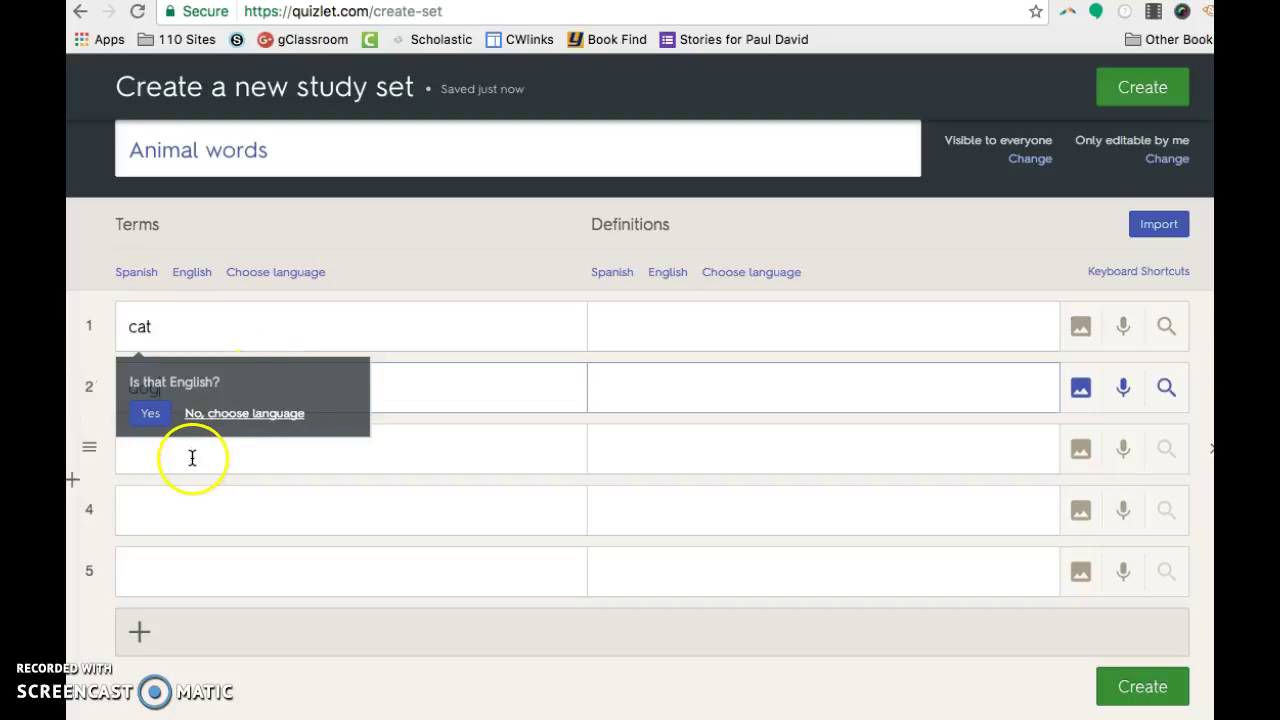
left_click(152, 413)
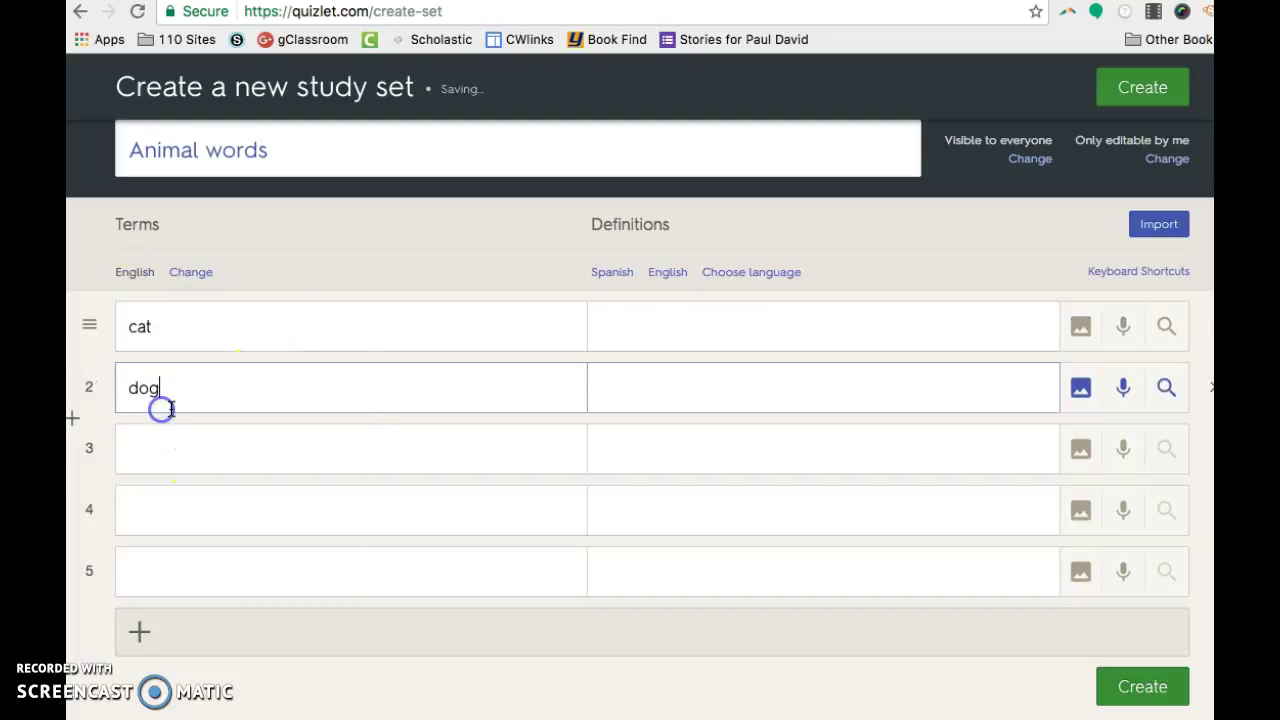
Add terms rat, bunny and horse, then go to cat's definition field.
left_click(151, 456)
type("rat")
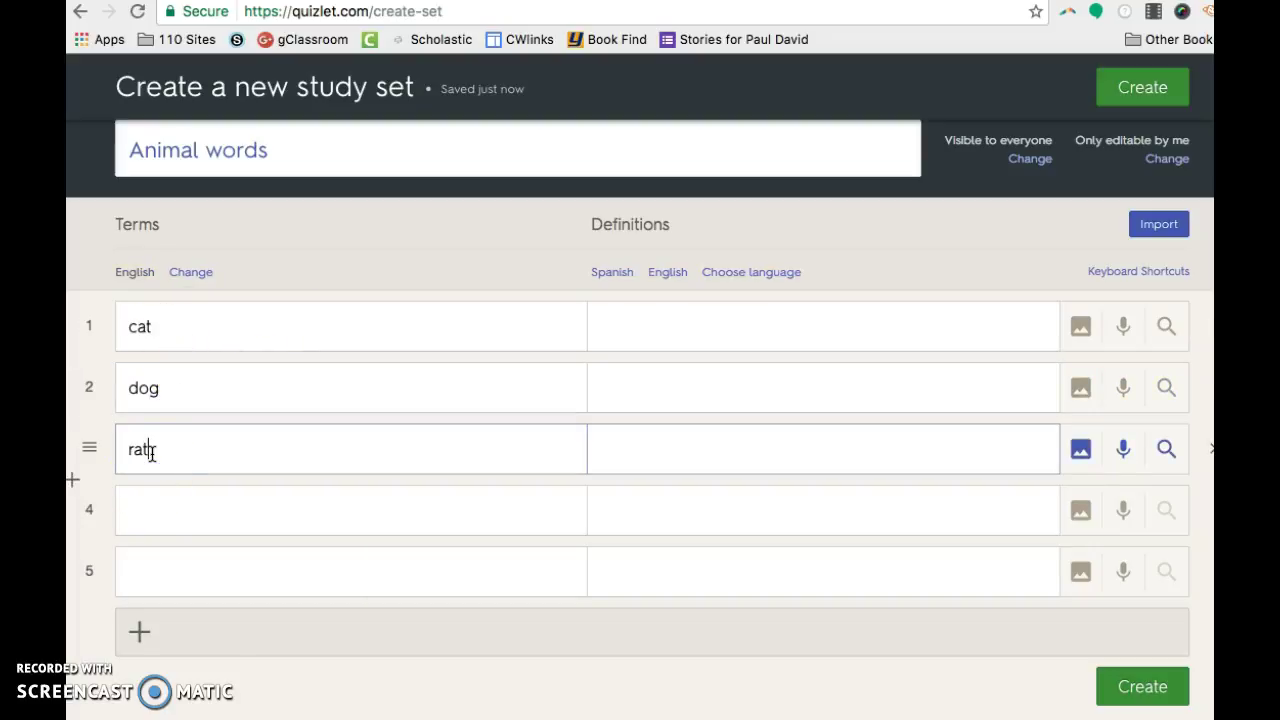
left_click(142, 508)
type("bunny")
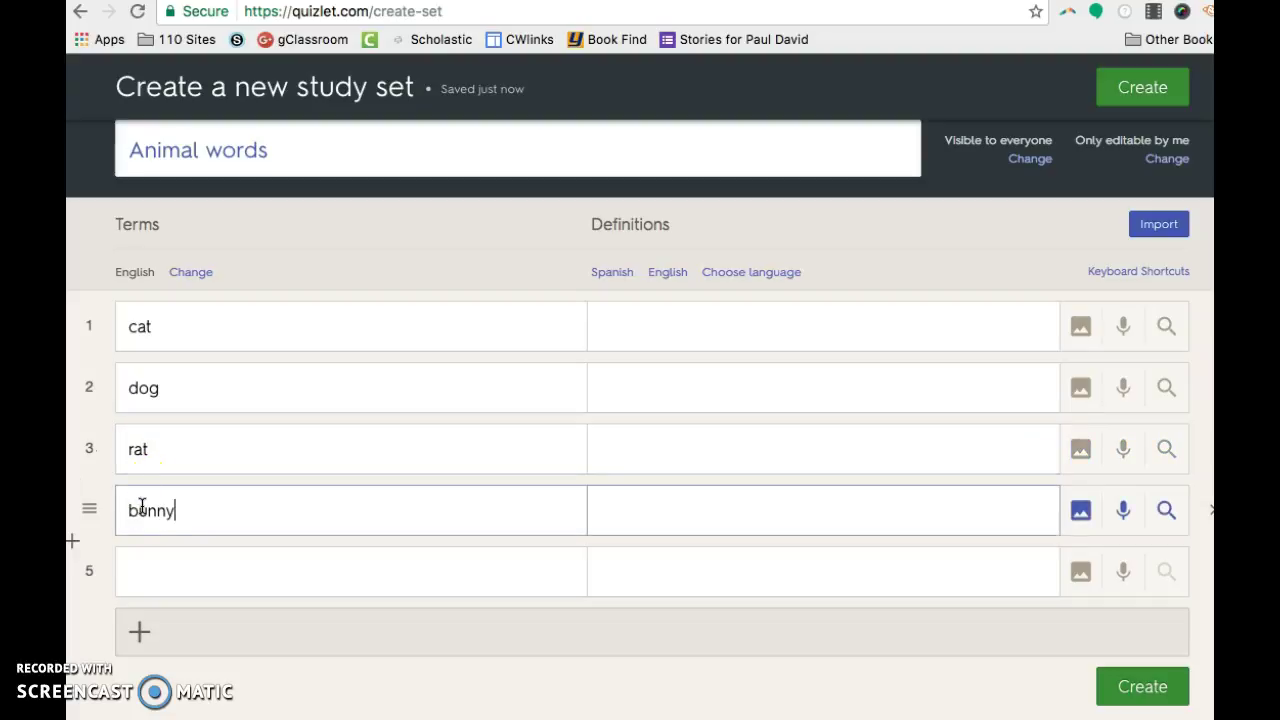
left_click(159, 573)
type("horse")
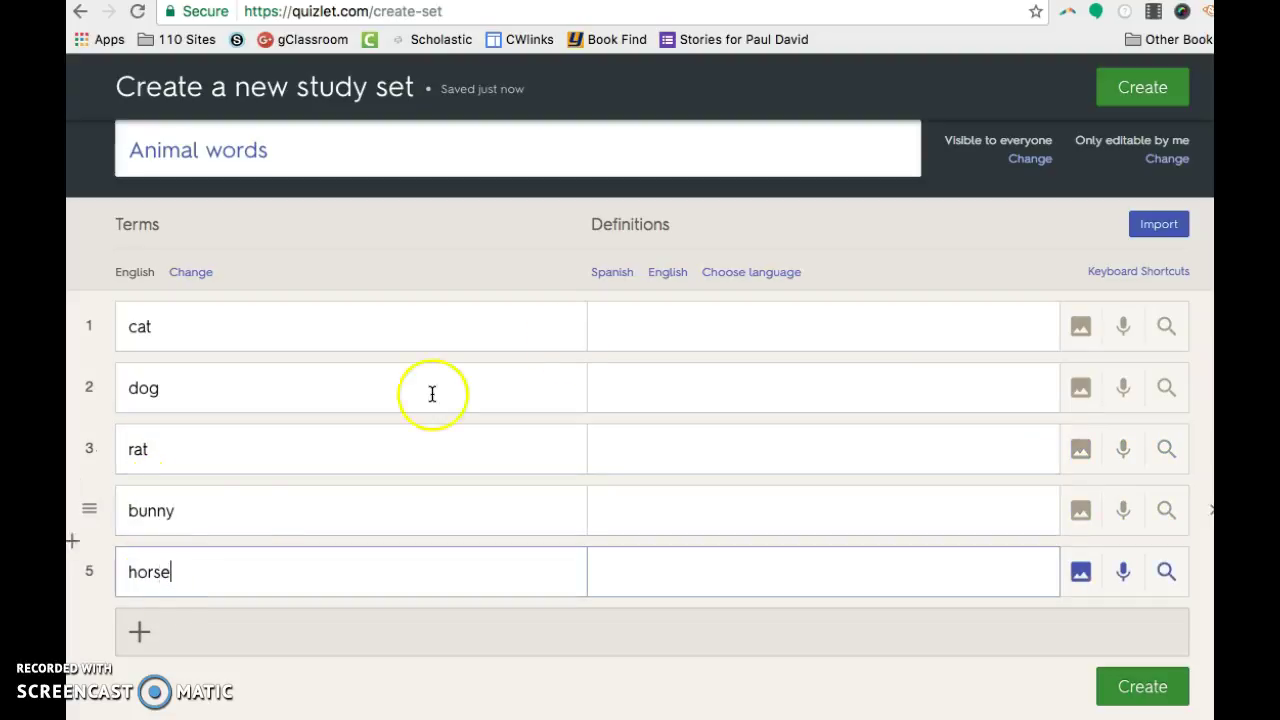
left_click(663, 306)
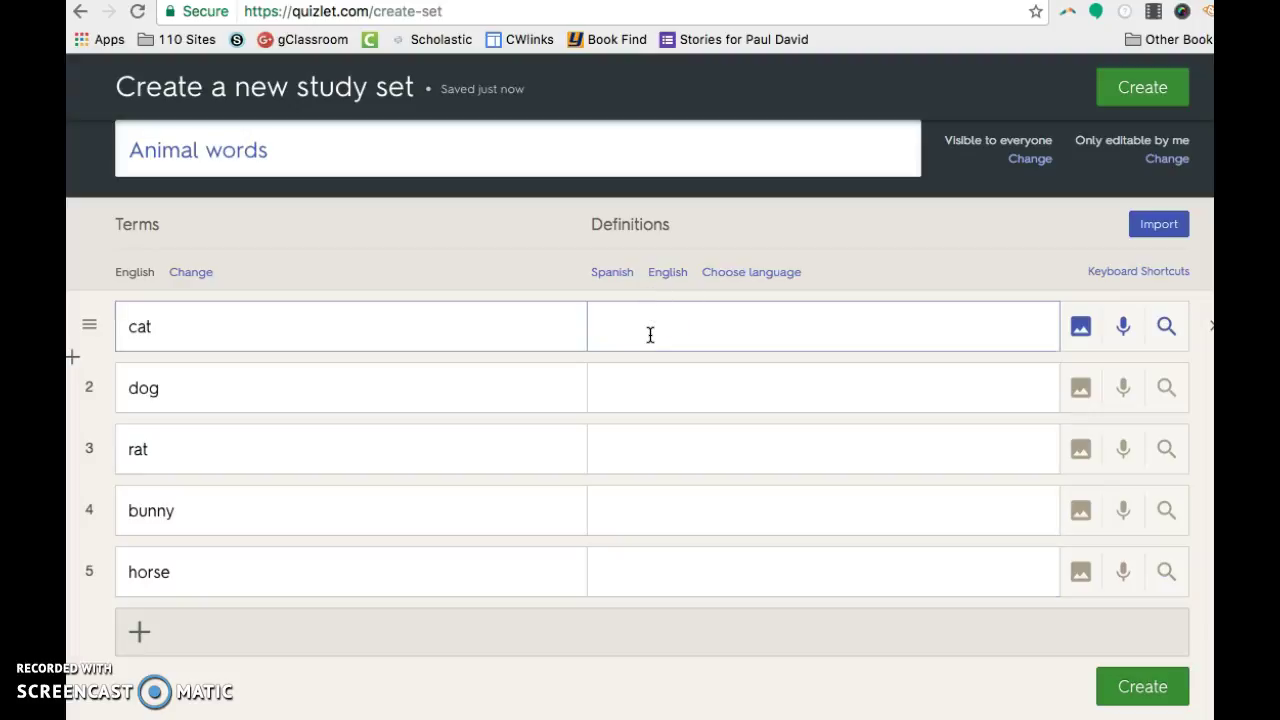
Set definitions to Spanish, give cat a white cat picture, and dismiss the voice-recording offer.
left_click(610, 273)
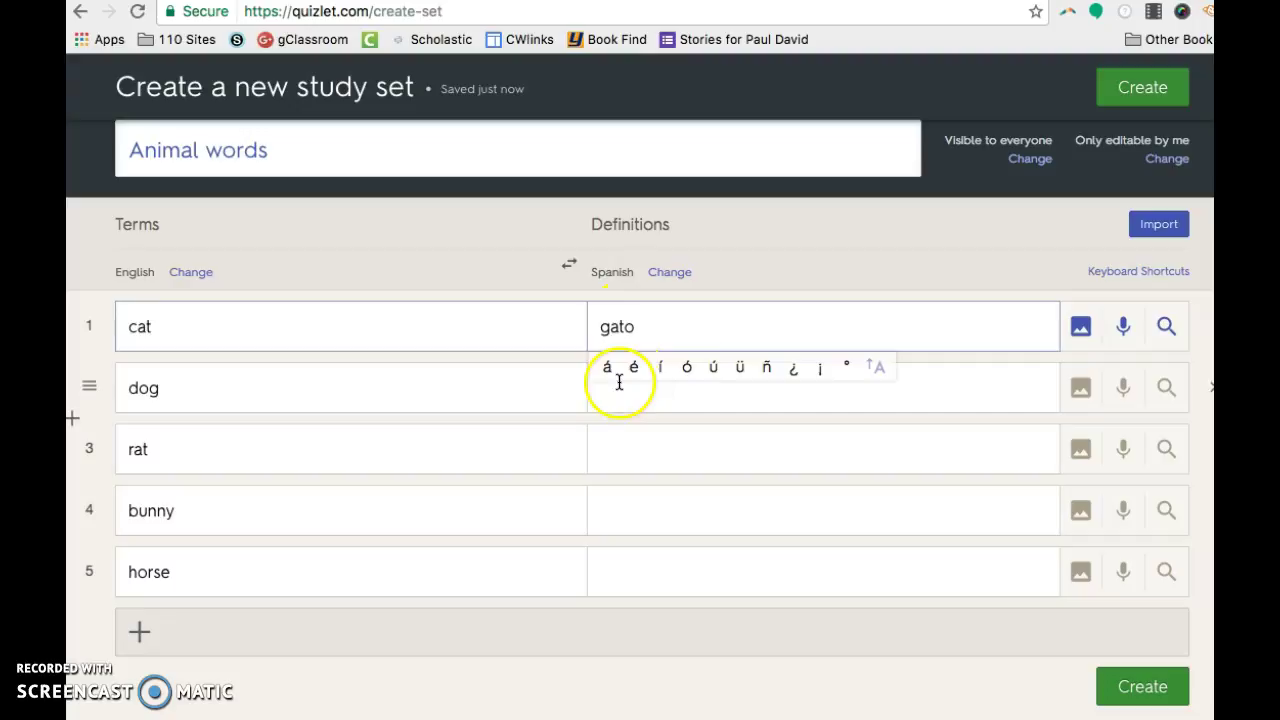
left_click(1084, 334)
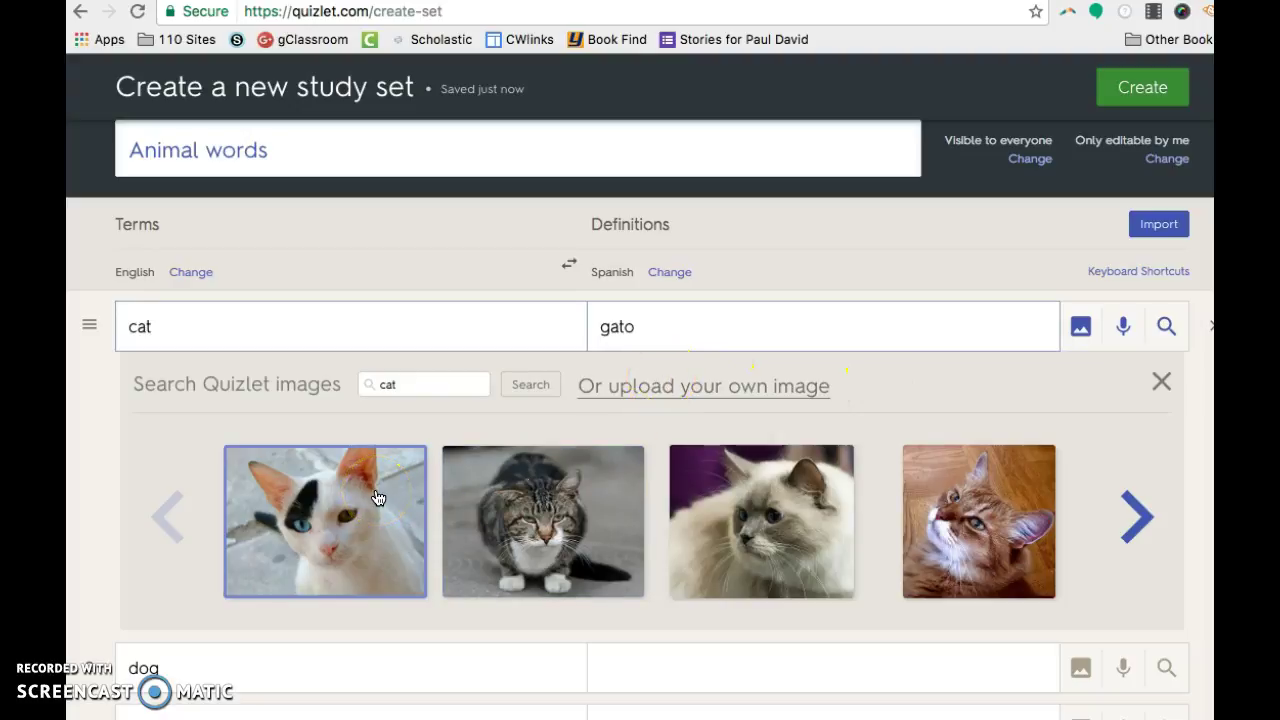
left_click(379, 500)
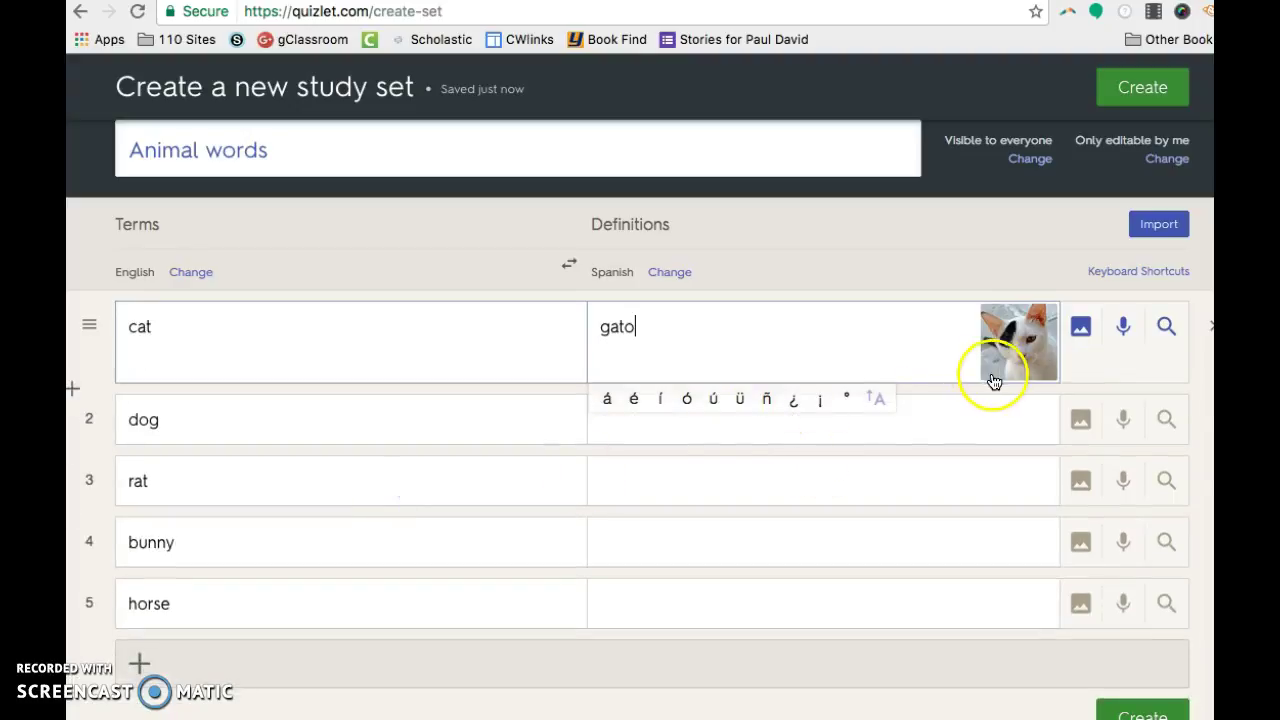
left_click(1123, 327)
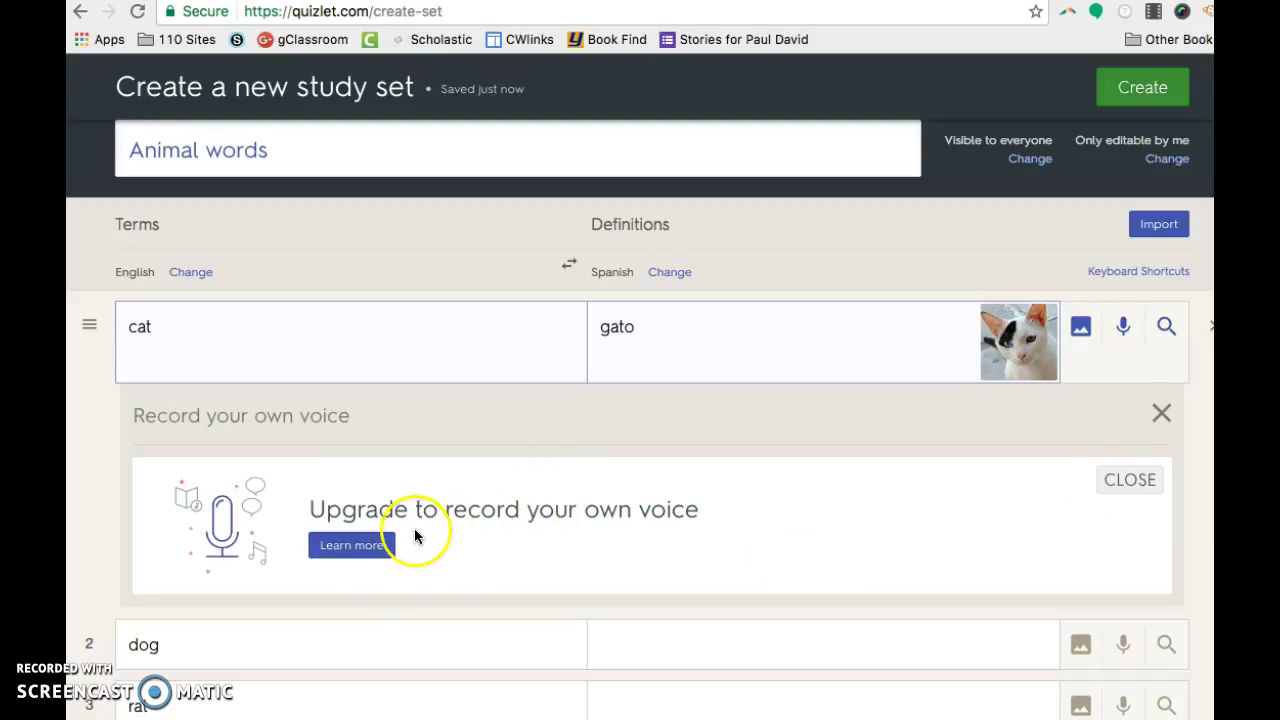
left_click(1131, 478)
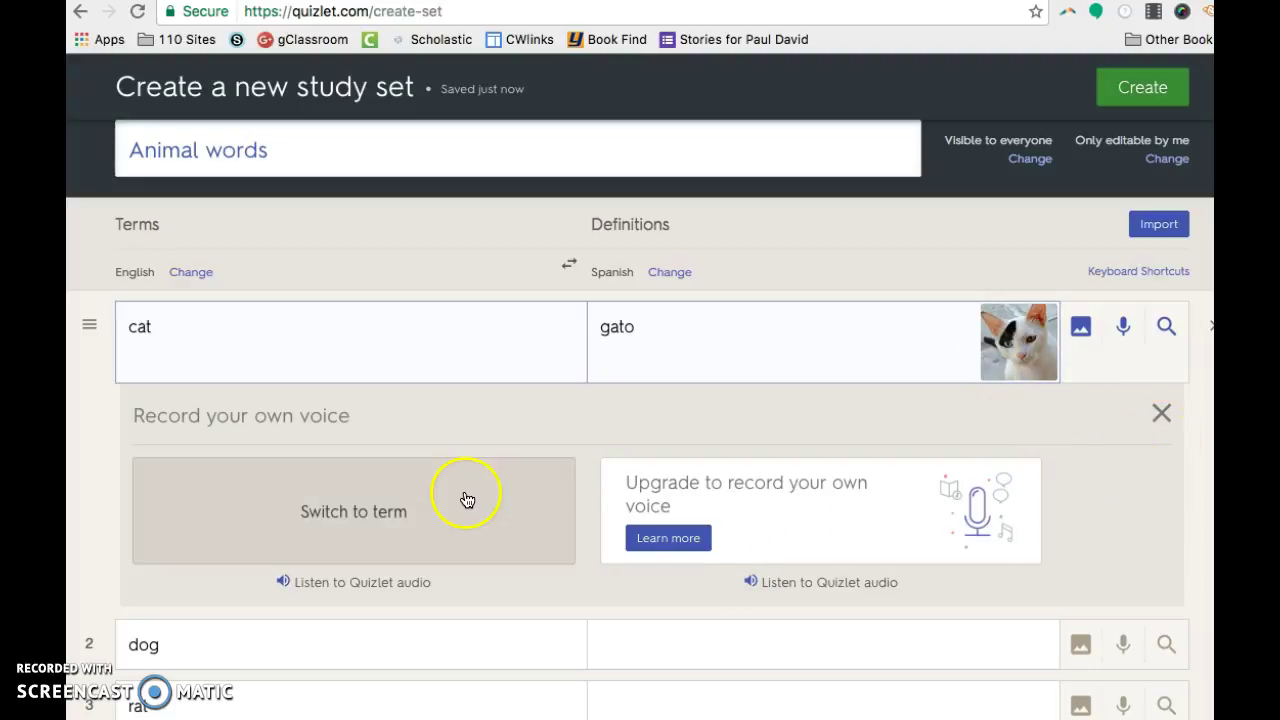
left_click(1170, 412)
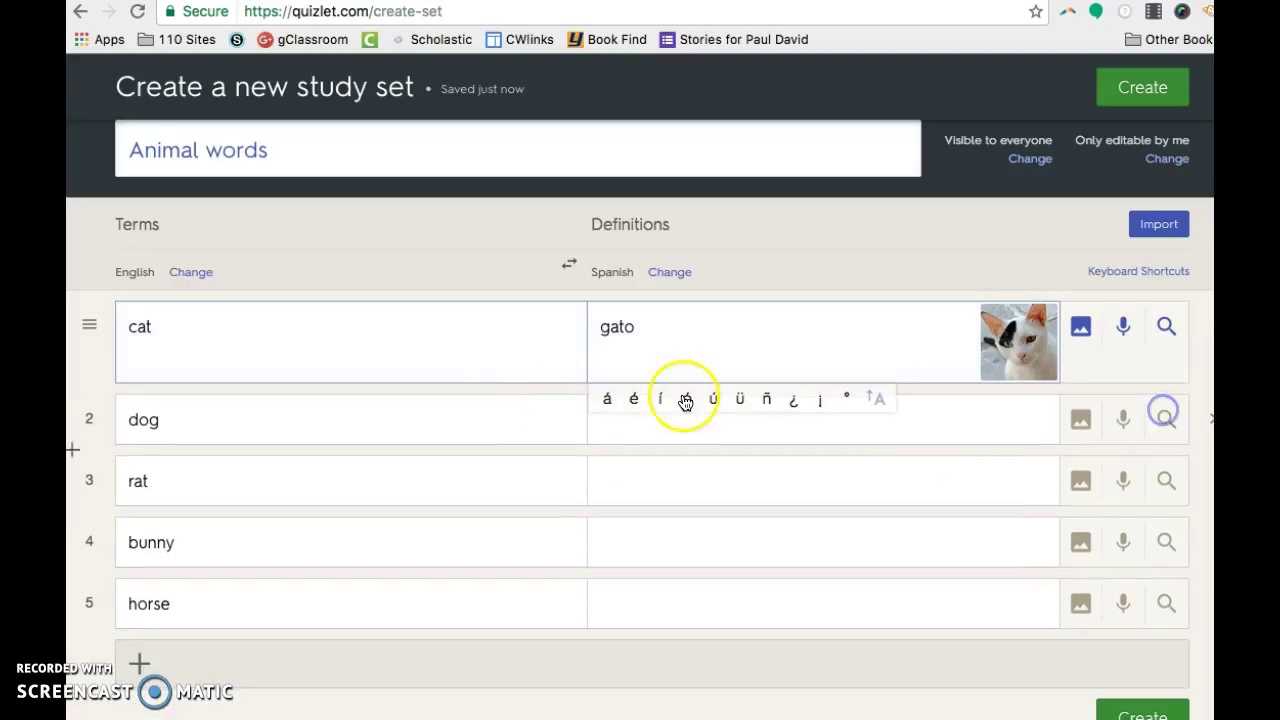
Enter perro and ratón with snow puppy and brown rat pictures.
left_click(674, 426)
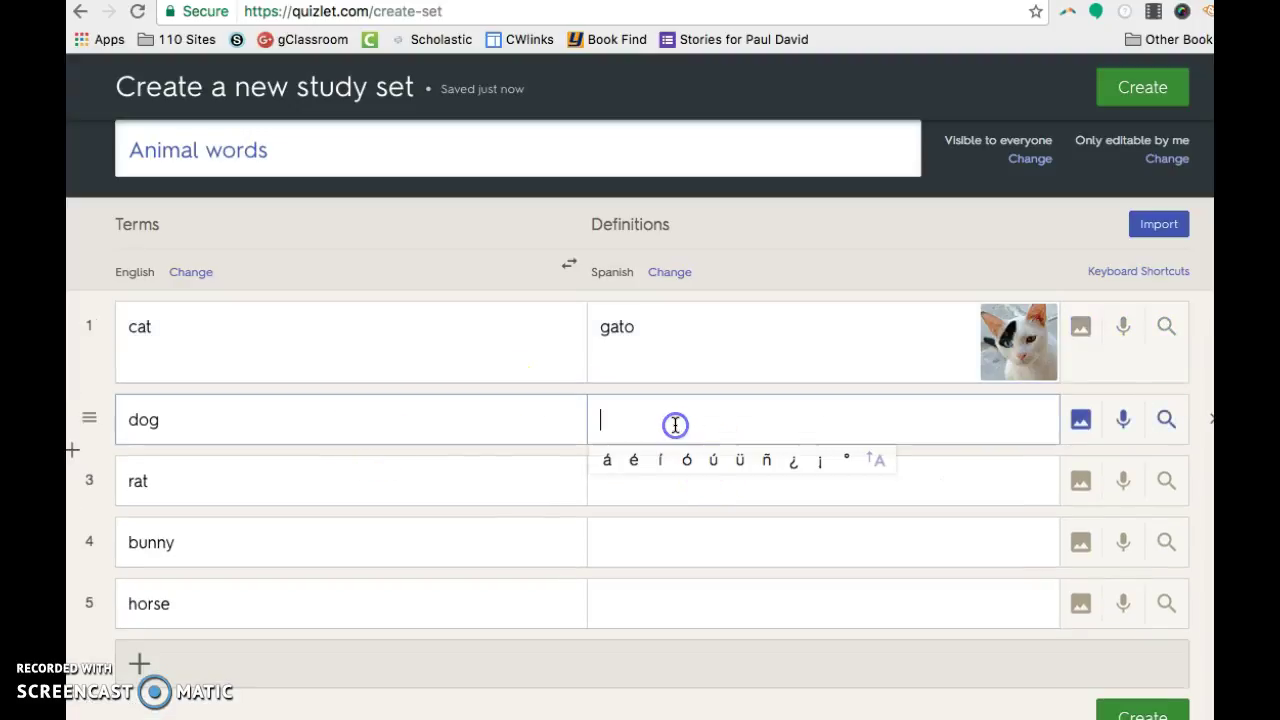
type("perro")
left_click(1080, 419)
left_click(366, 603)
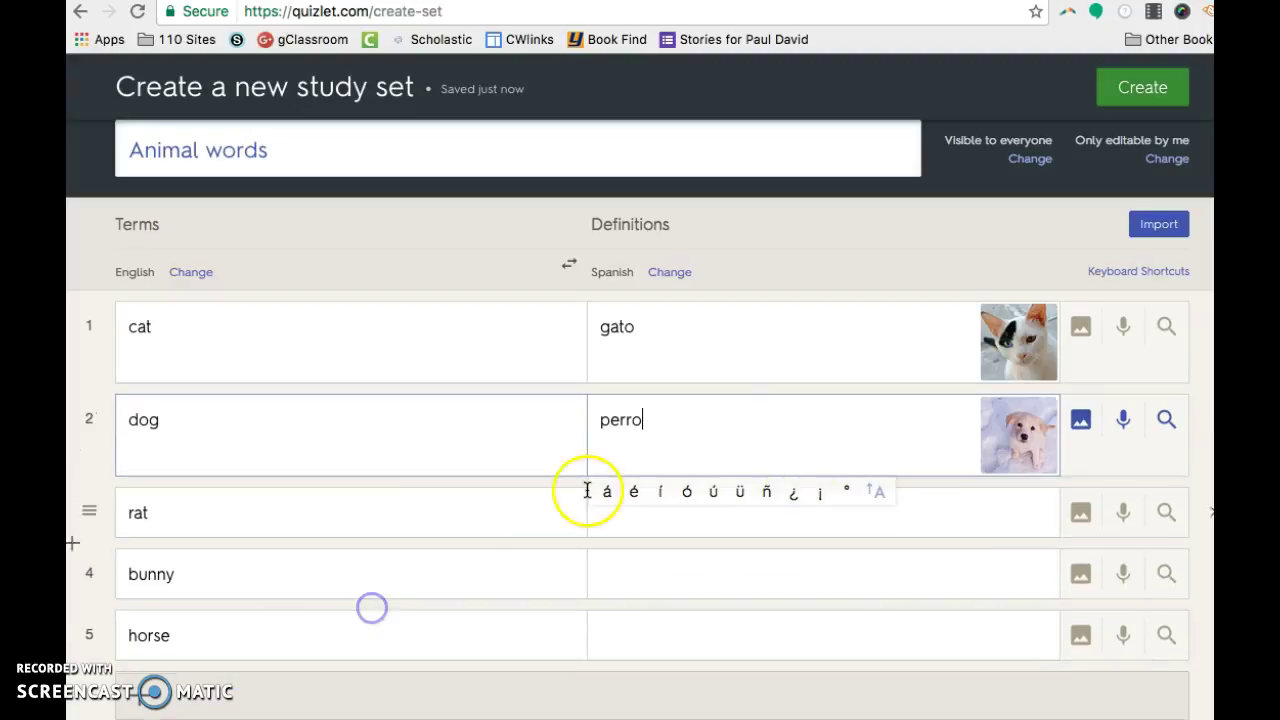
left_click(630, 528)
type("ra")
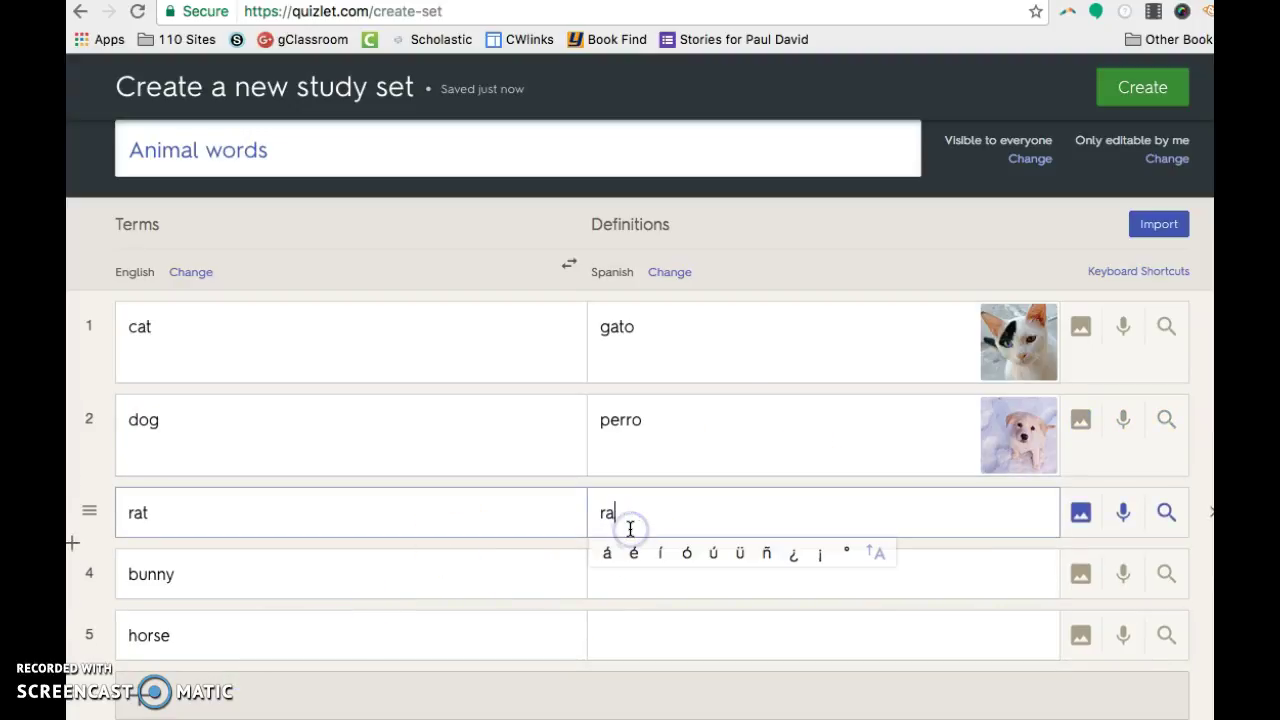
type("t")
left_click(686, 553)
type("n")
left_click(1085, 522)
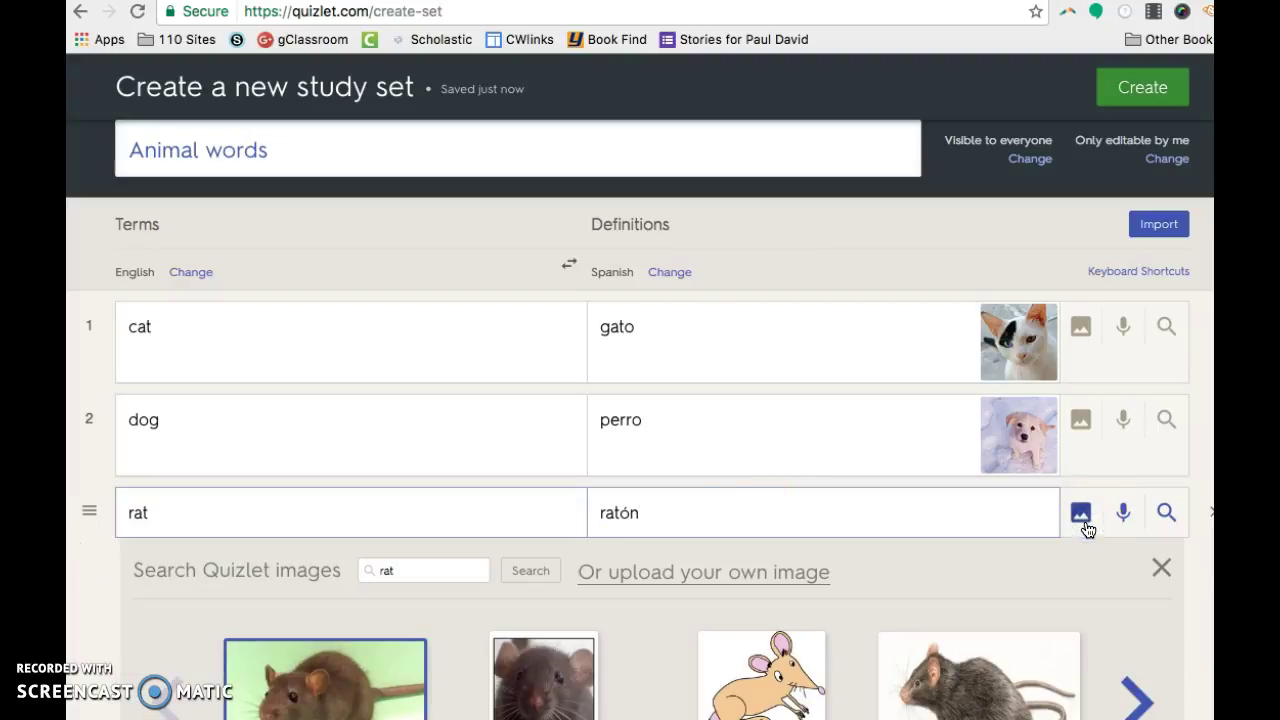
left_click(381, 663)
Give bunny conejo and a rabbit picture, and horse caballo and a brown horse picture.
scroll(726, 529, "down", 2)
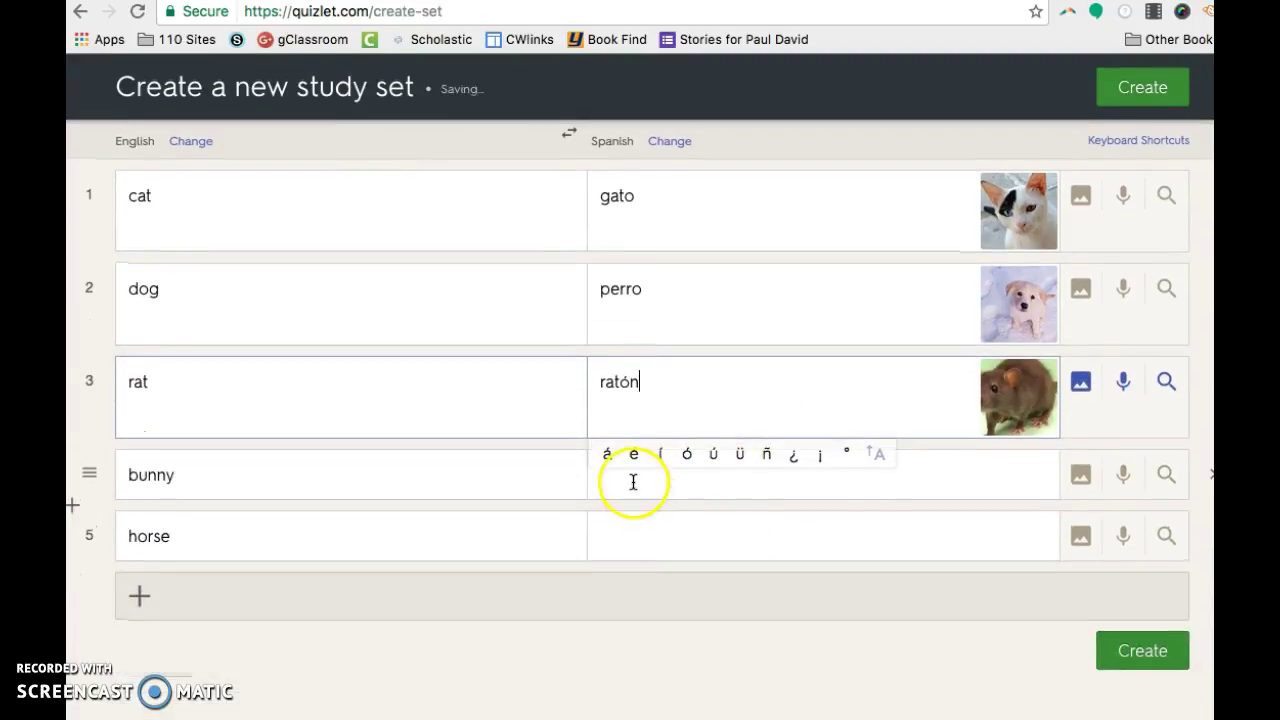
left_click(636, 478)
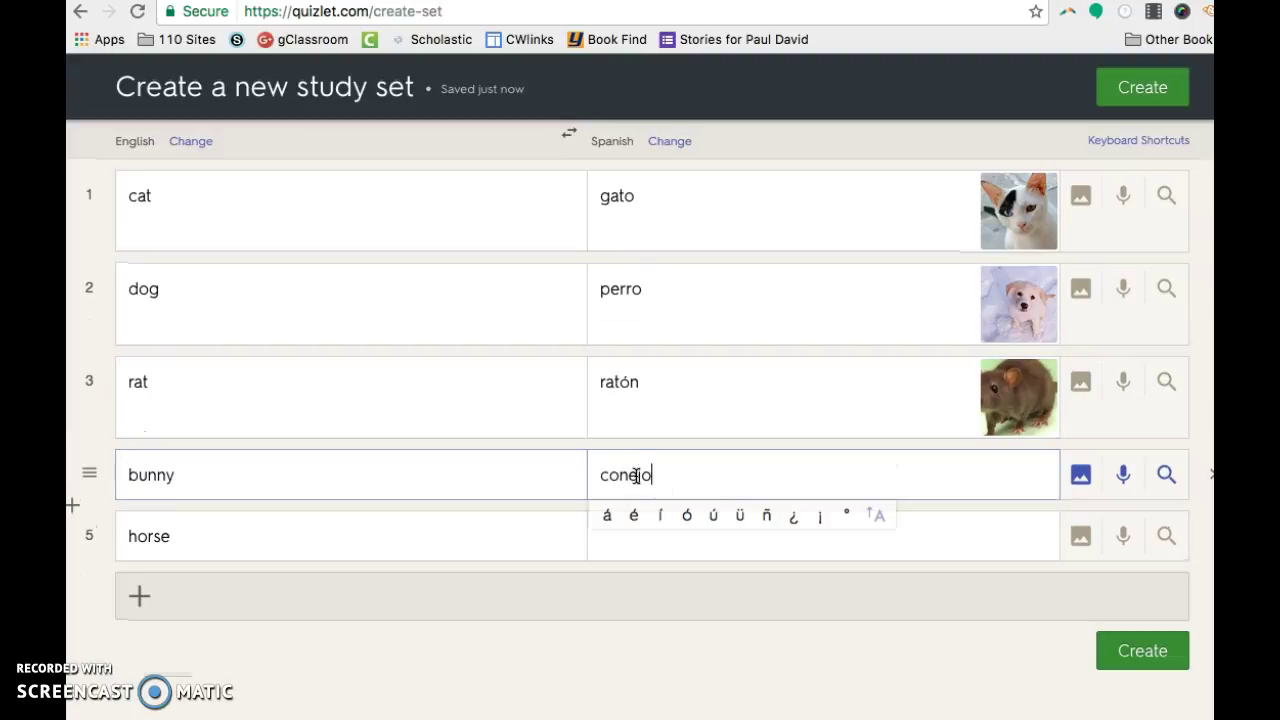
left_click(1080, 475)
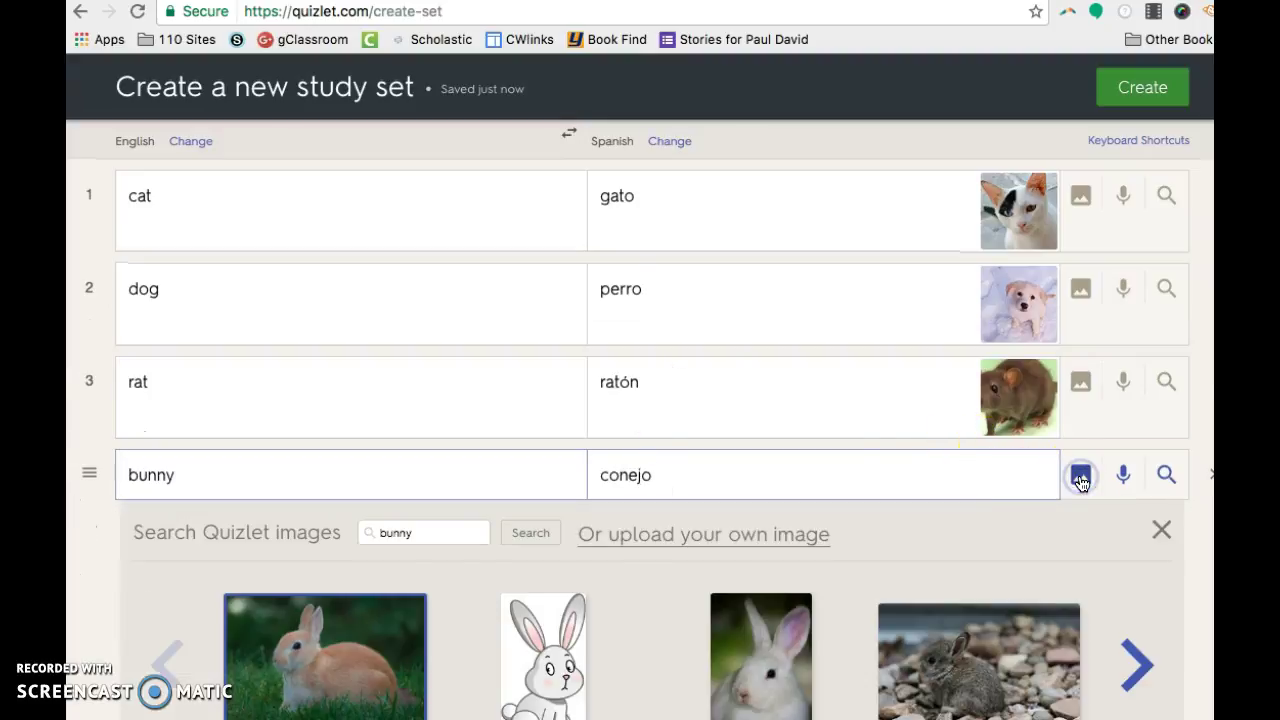
left_click(393, 643)
scroll(634, 491, "down", 1)
left_click(608, 548)
type("ca")
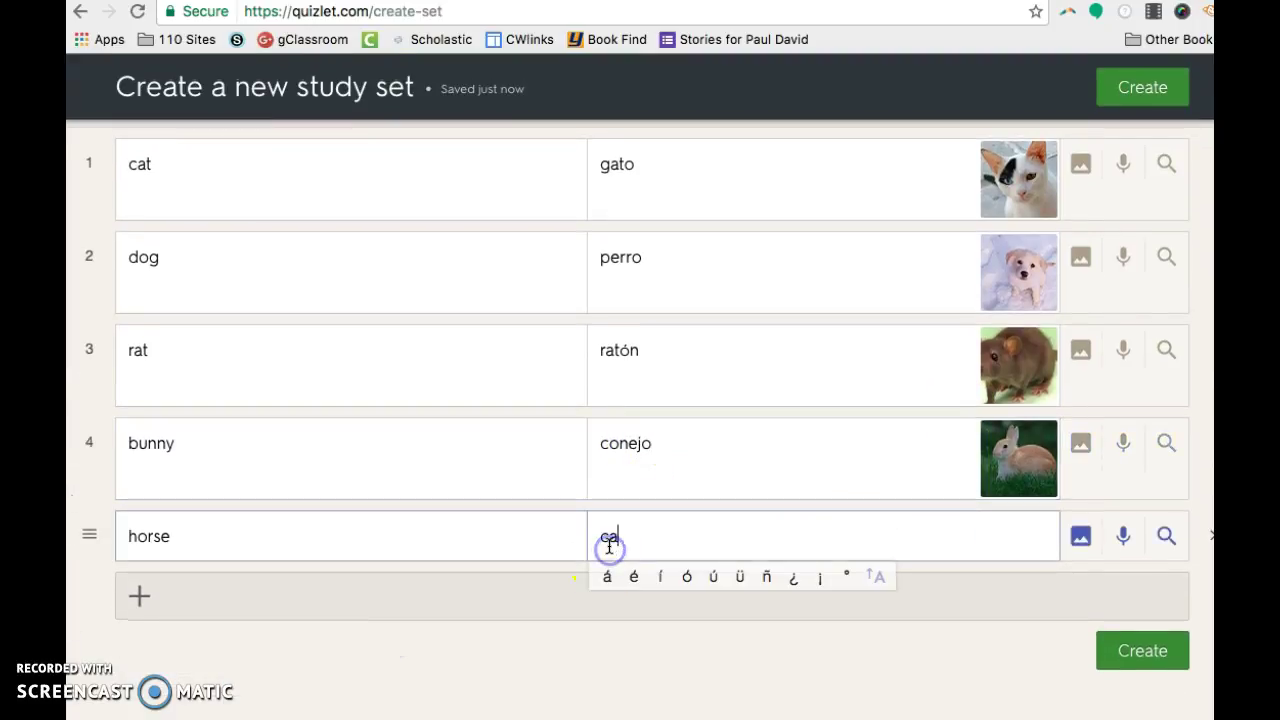
type("ballo")
left_click(1084, 538)
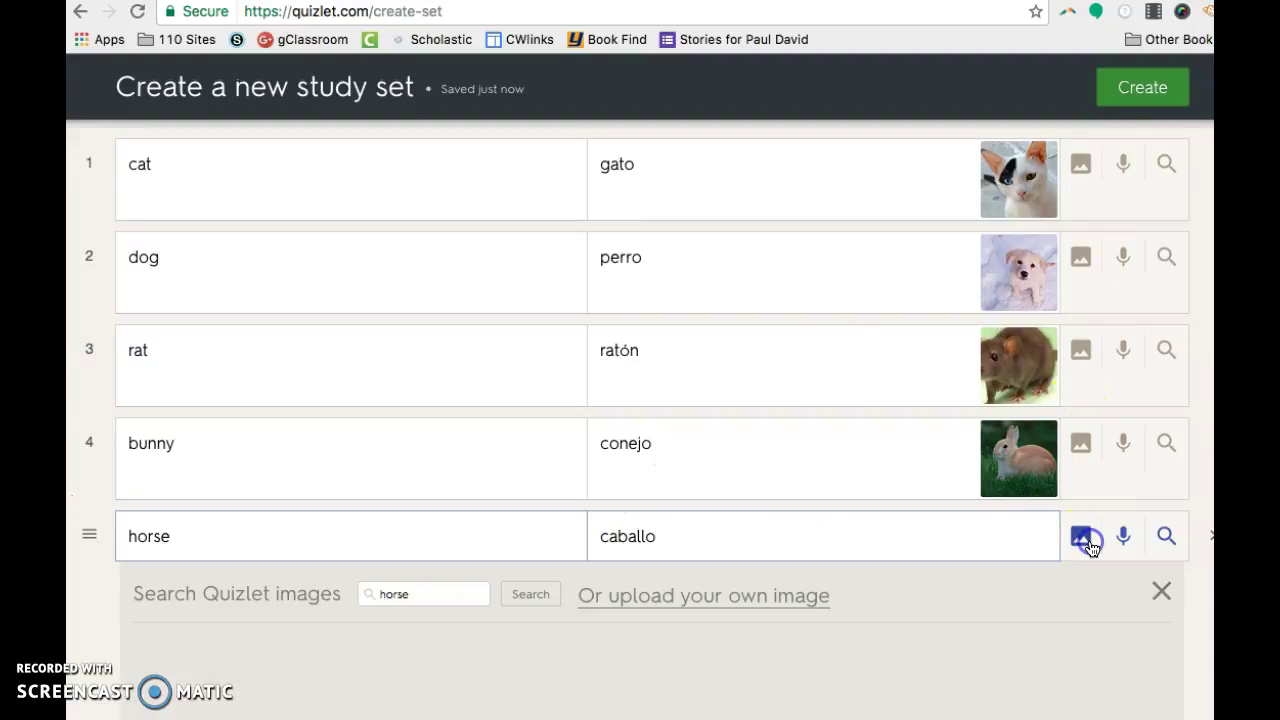
scroll(371, 609, "down", 2)
left_click(336, 620)
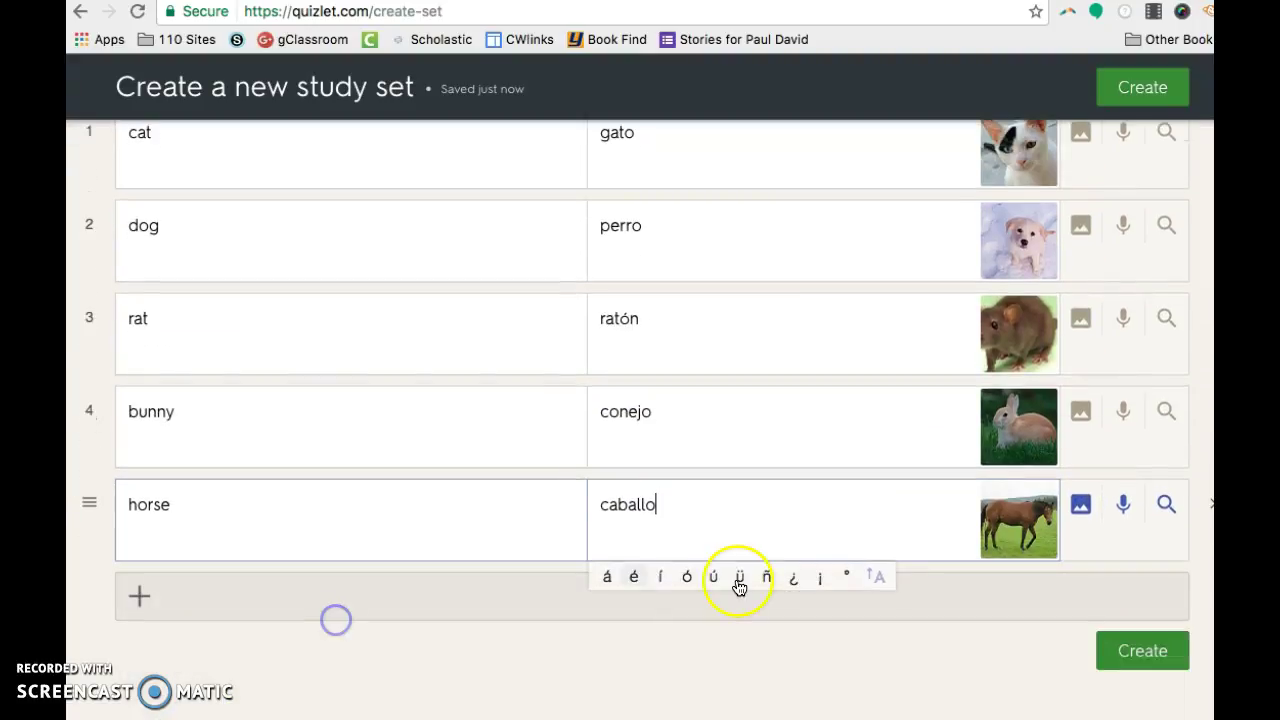
scroll(386, 473, "up", 2)
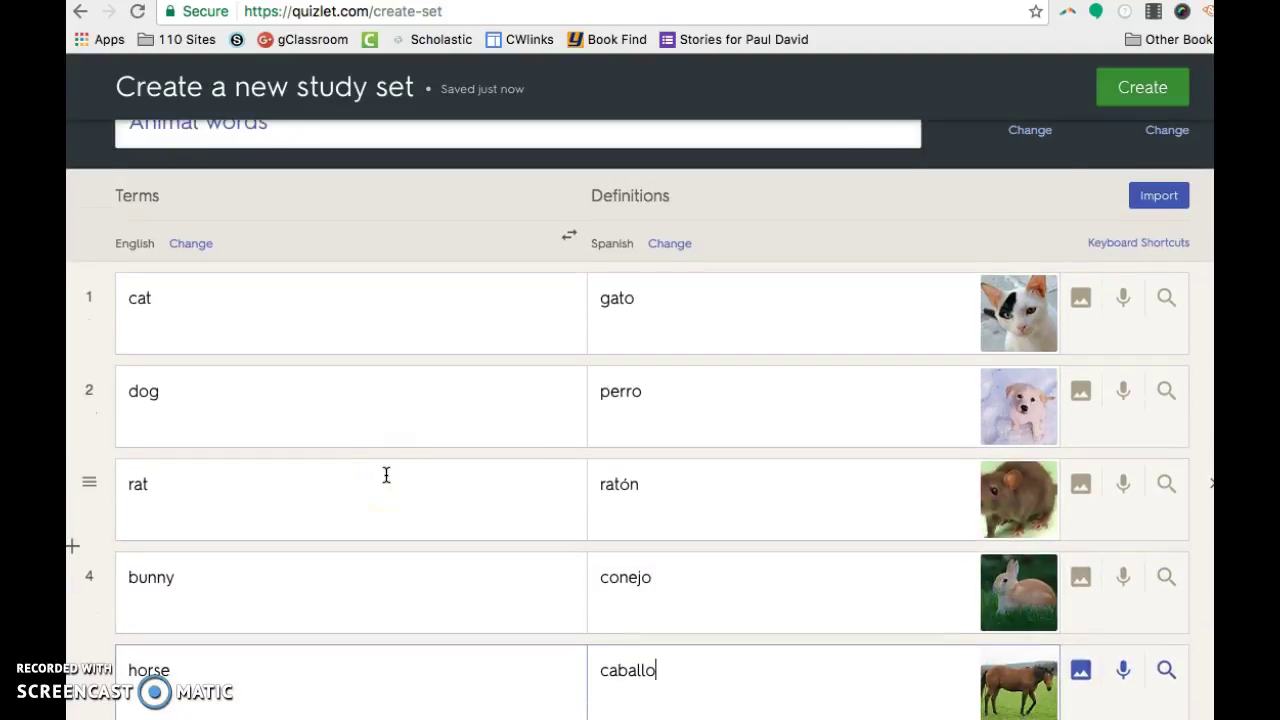
scroll(386, 475, "up", 1)
scroll(386, 473, "down", 3)
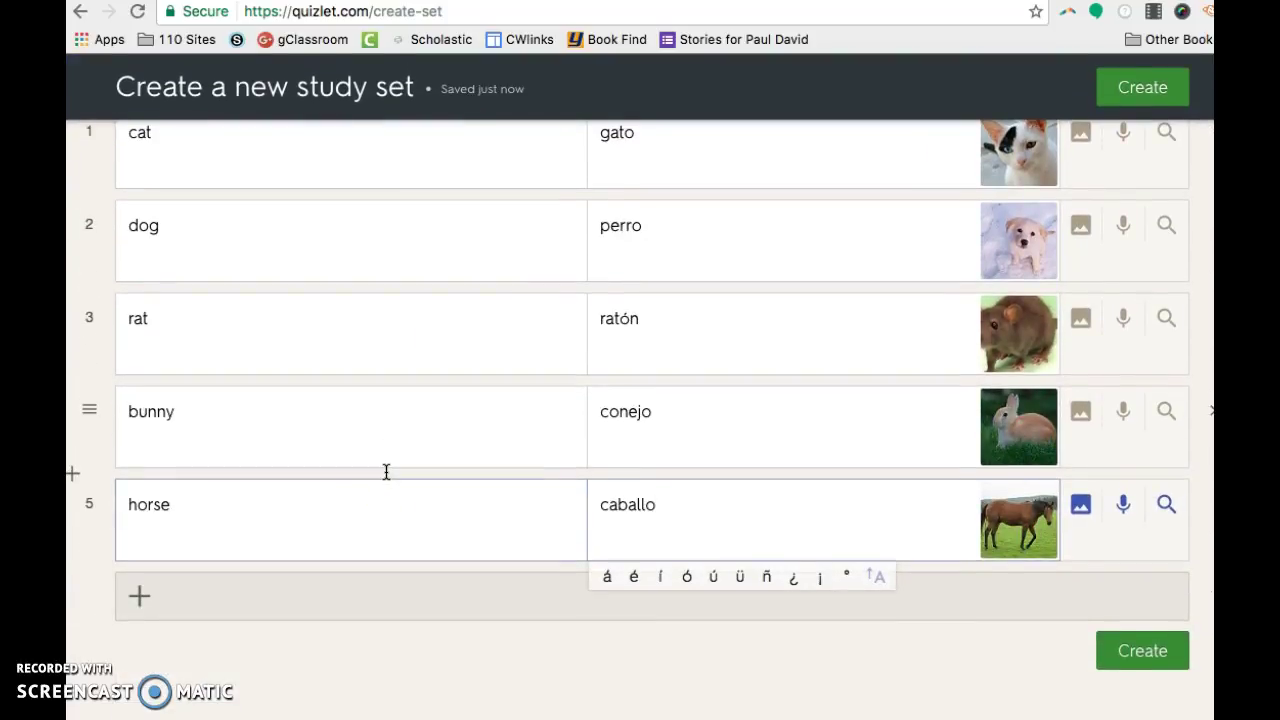
scroll(386, 472, "up", 1)
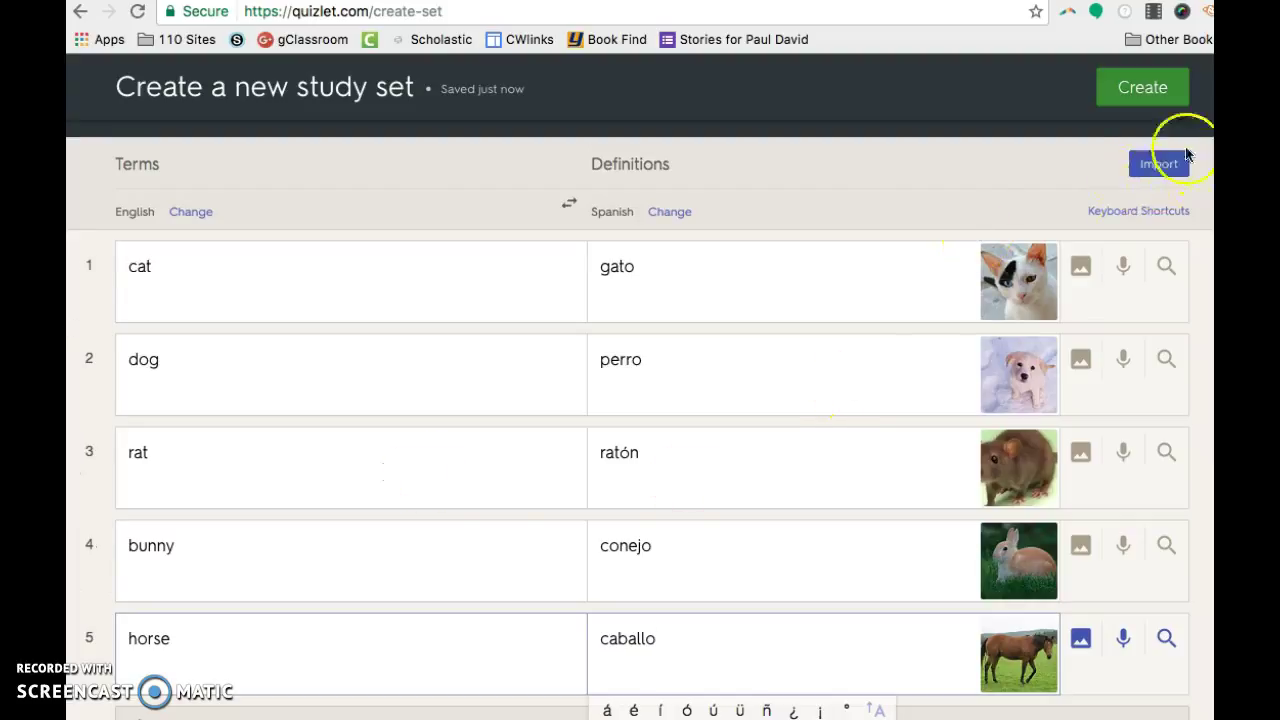
scroll(935, 216, "up", 1)
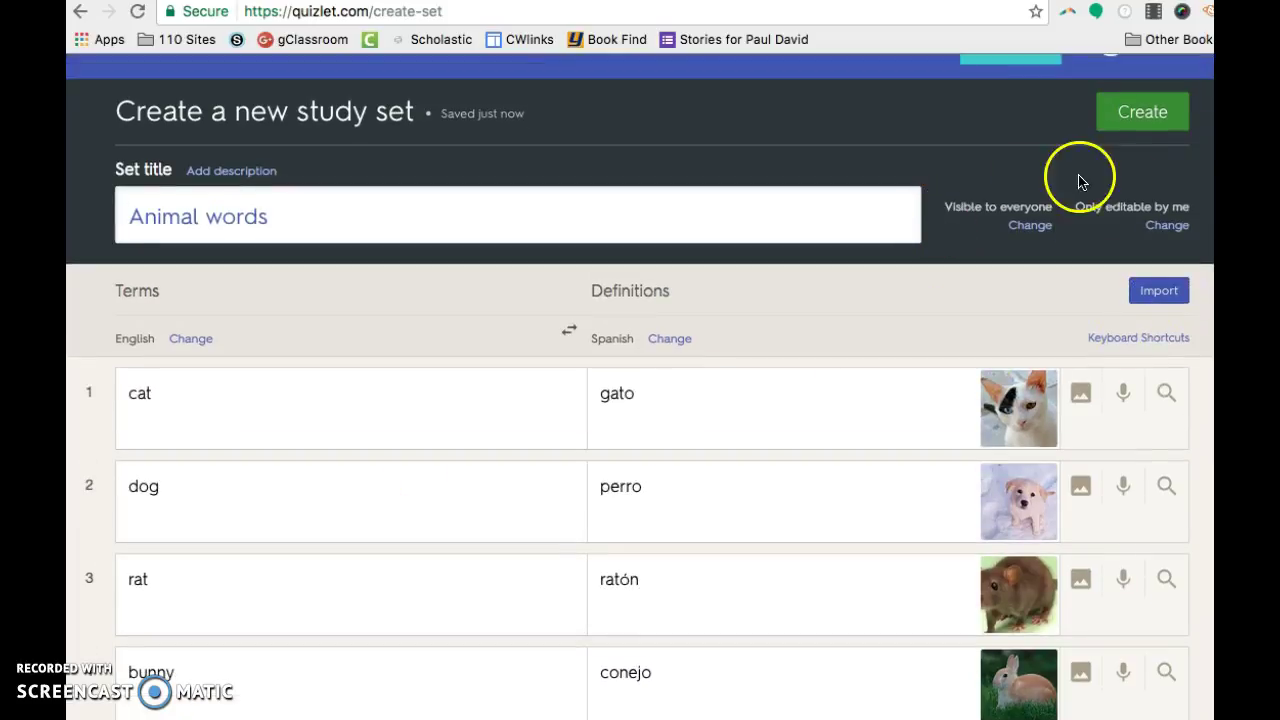
Create the Animal words set and select its short share link.
left_click(1140, 112)
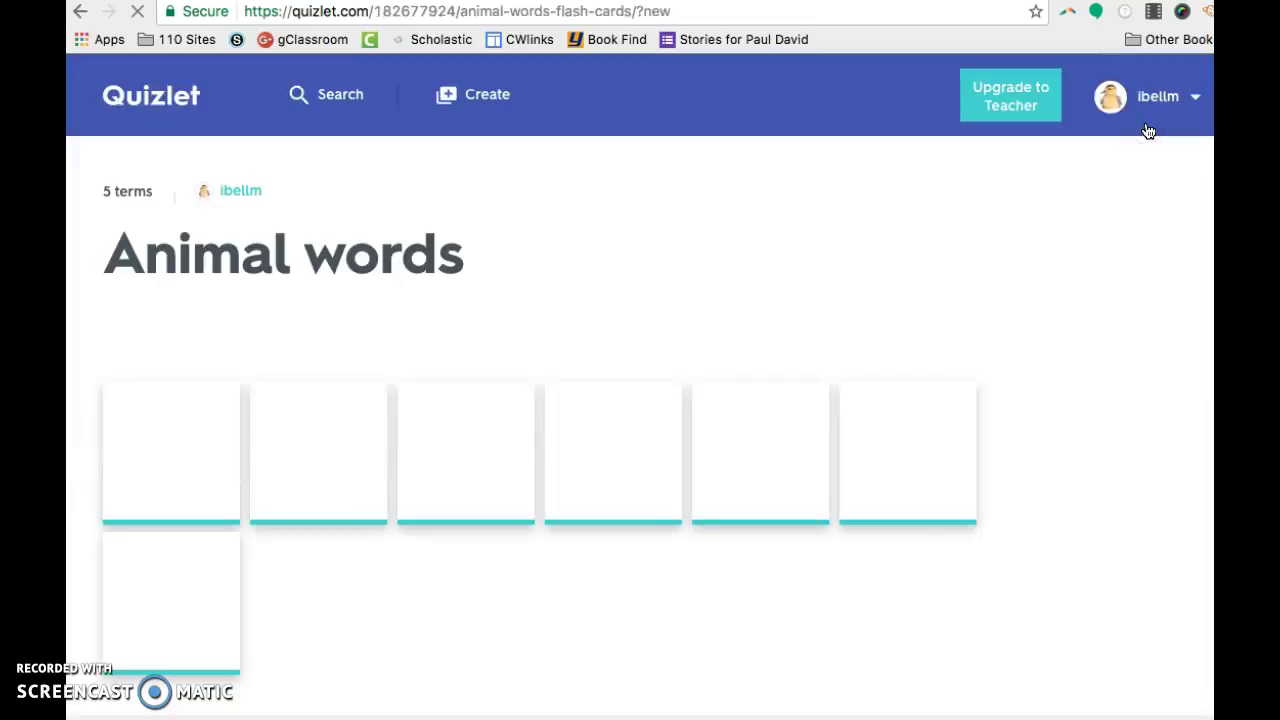
scroll(722, 415, "down", 1)
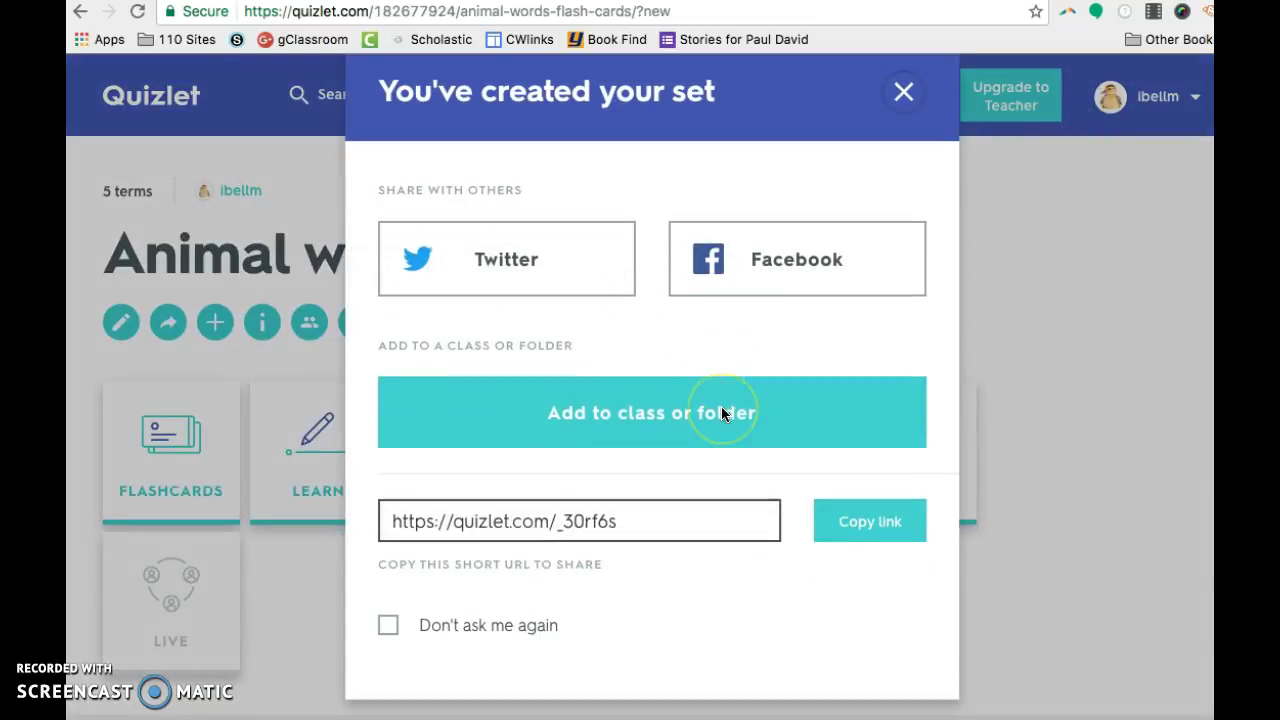
left_click(726, 440)
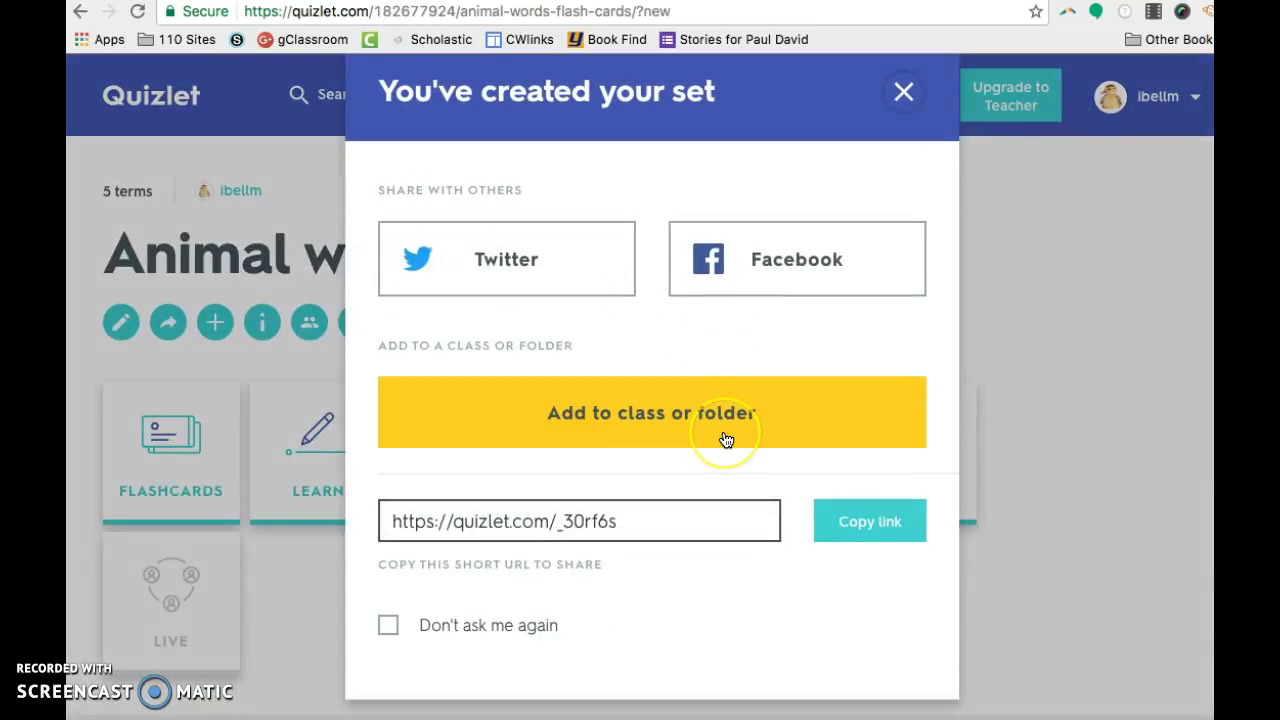
left_click(625, 524)
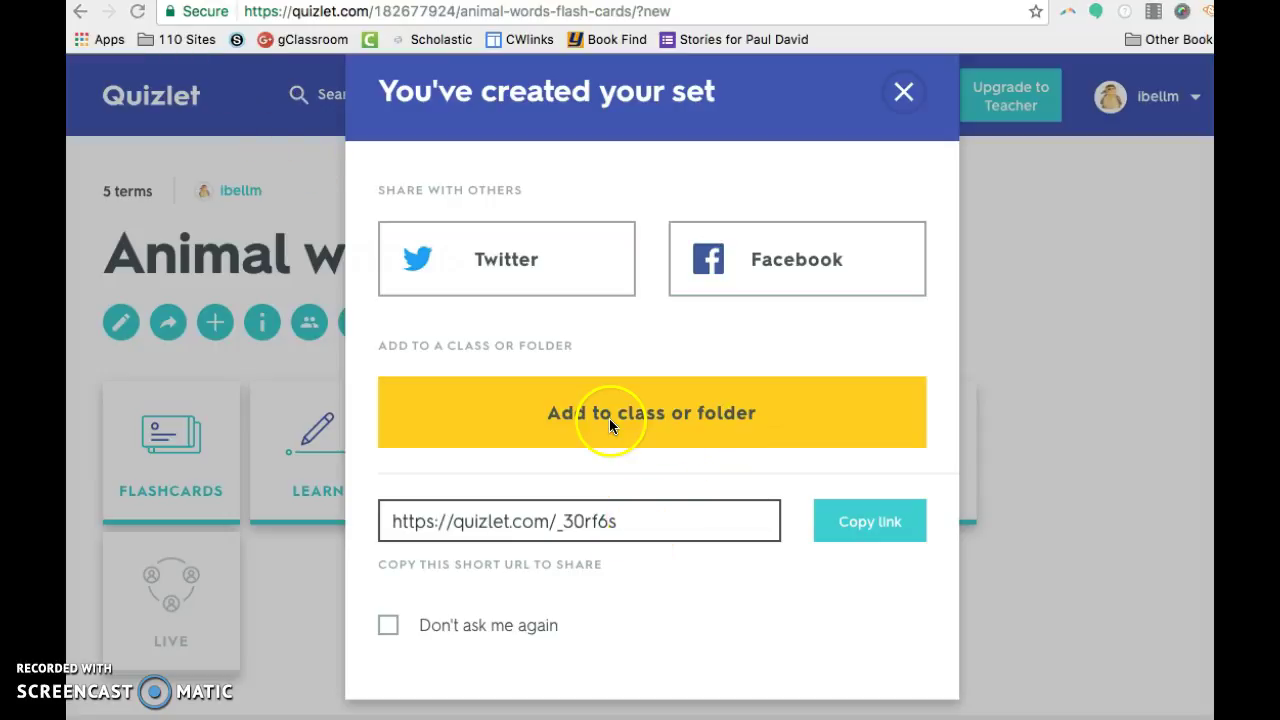
left_click(554, 507)
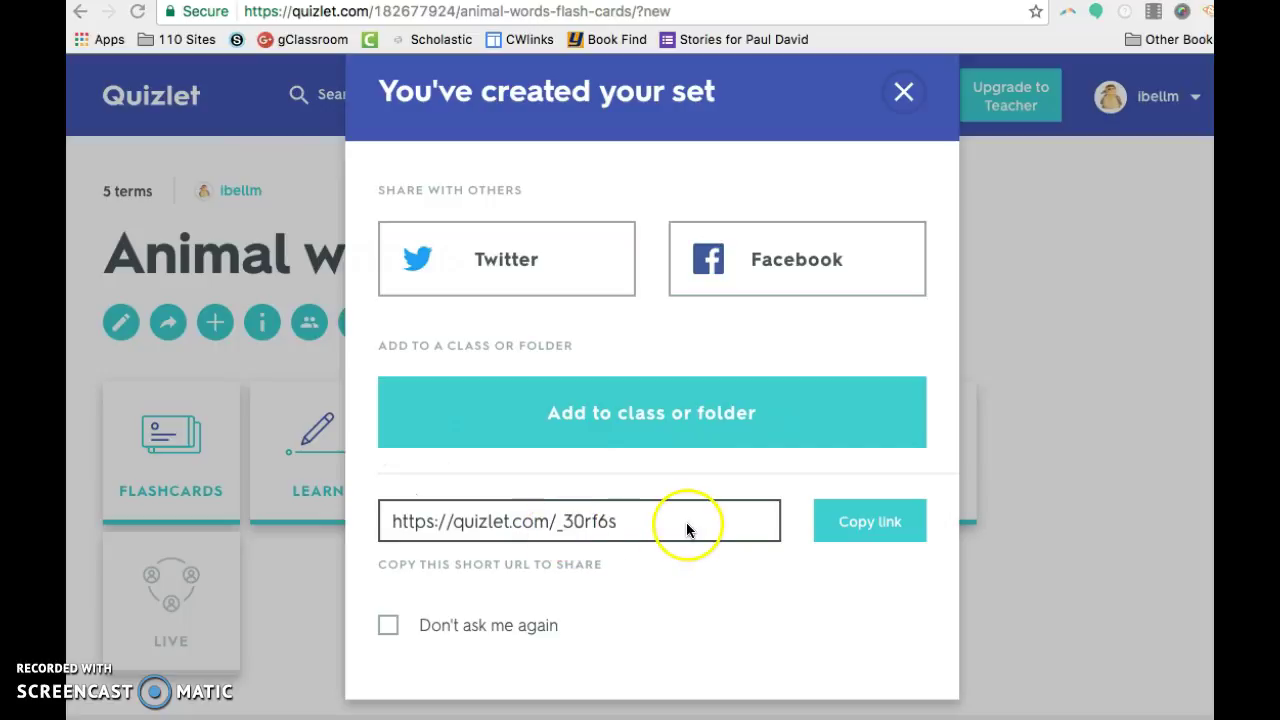
Add Animal words to the first class, then open the profile's set list.
left_click(656, 413)
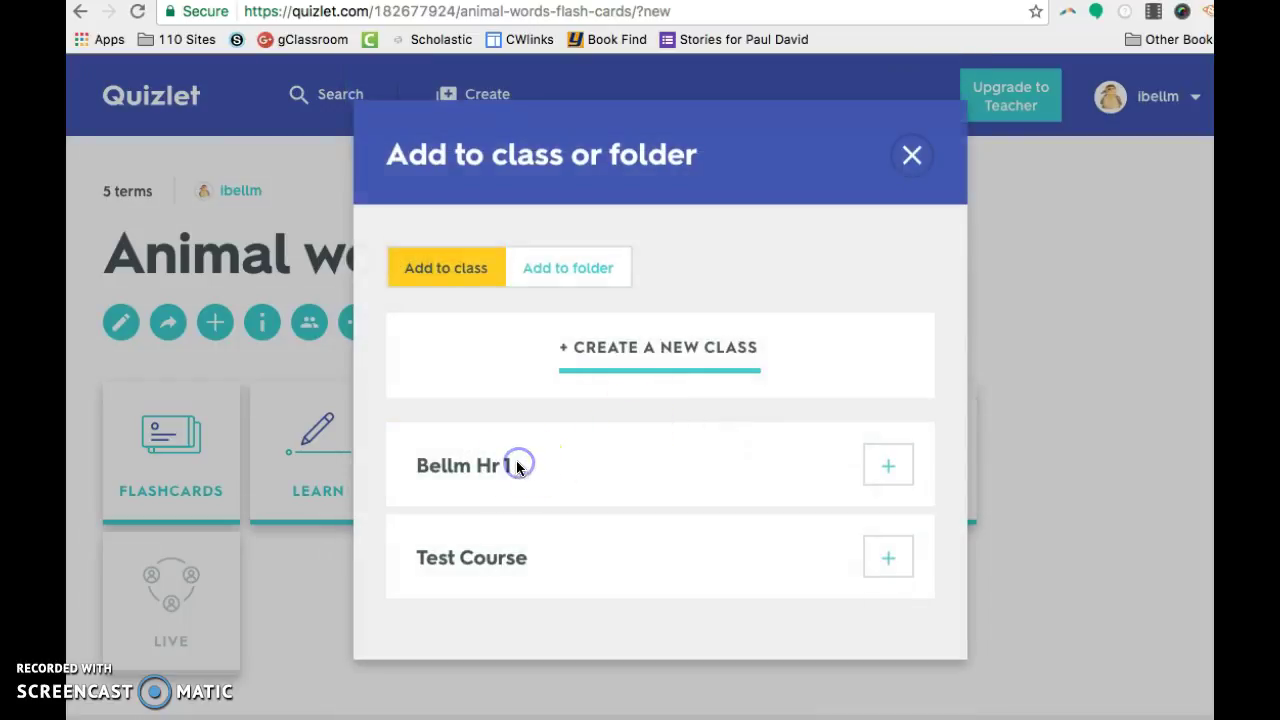
left_click(892, 476)
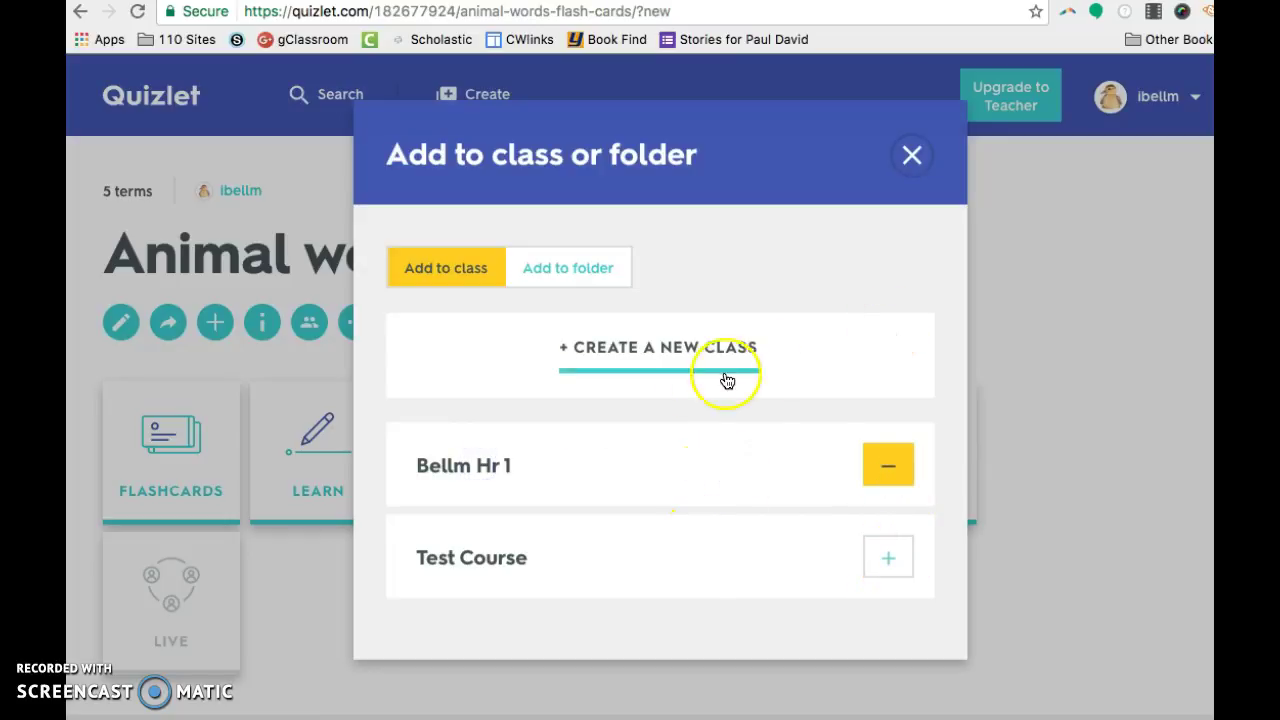
left_click(912, 157)
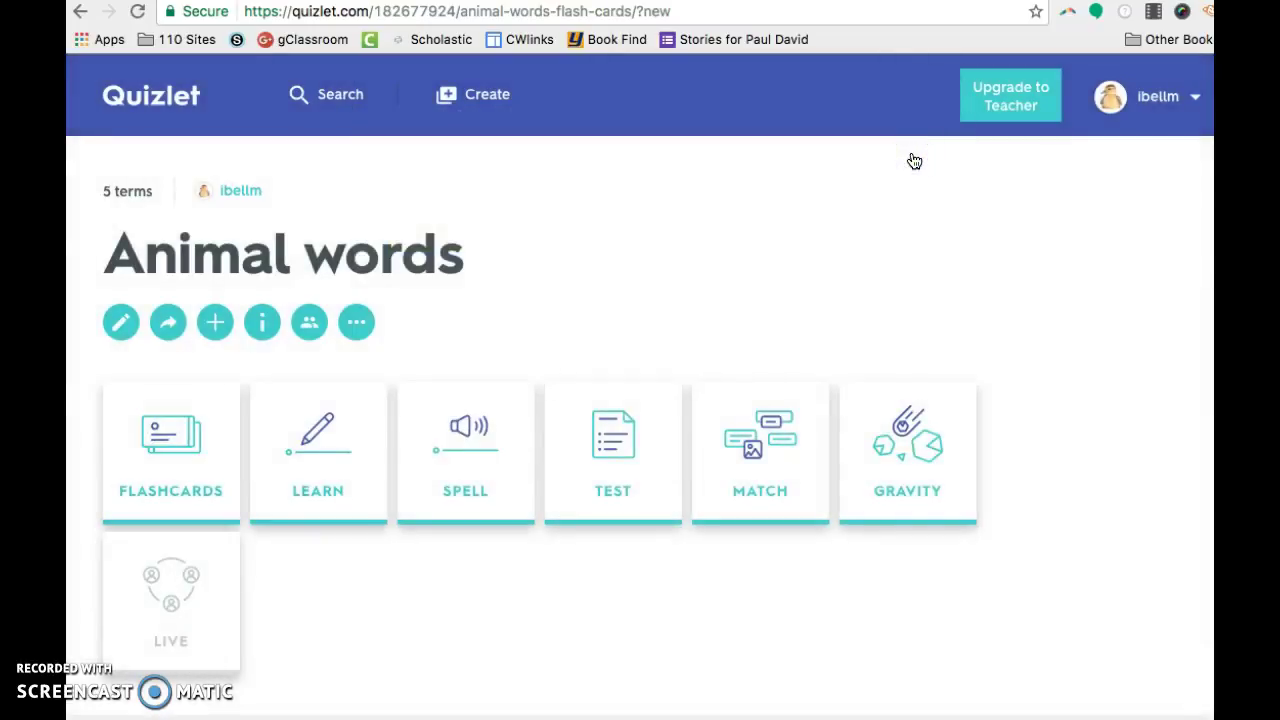
left_click(690, 186)
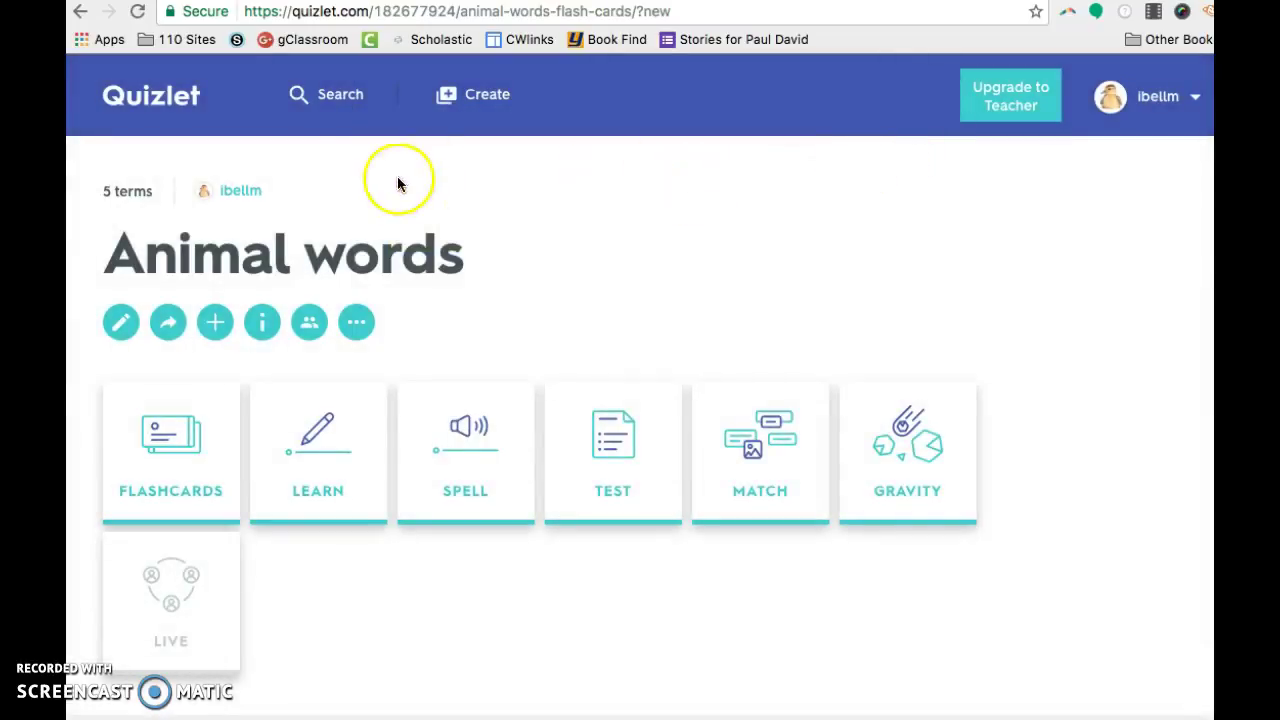
left_click(249, 196)
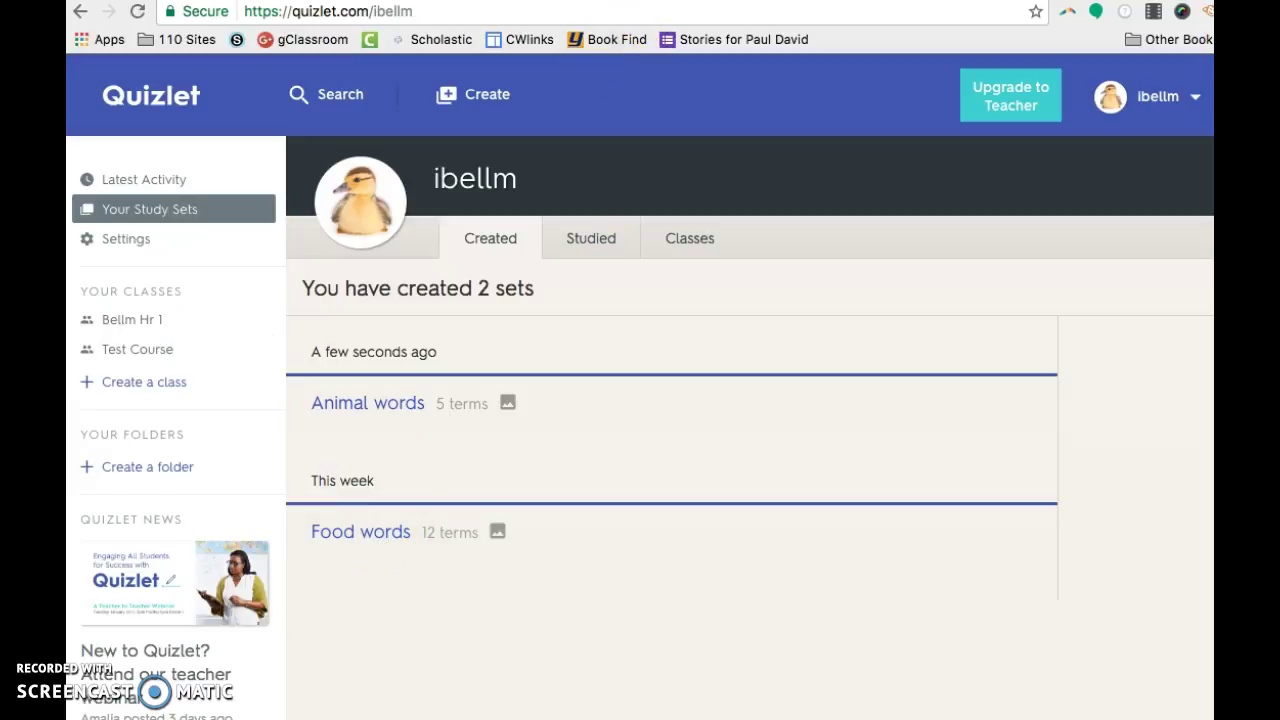
Skim Steps 1–3 of the Quizlet + Live guide, then return to the Live join page.
key("ctrl+Tab")
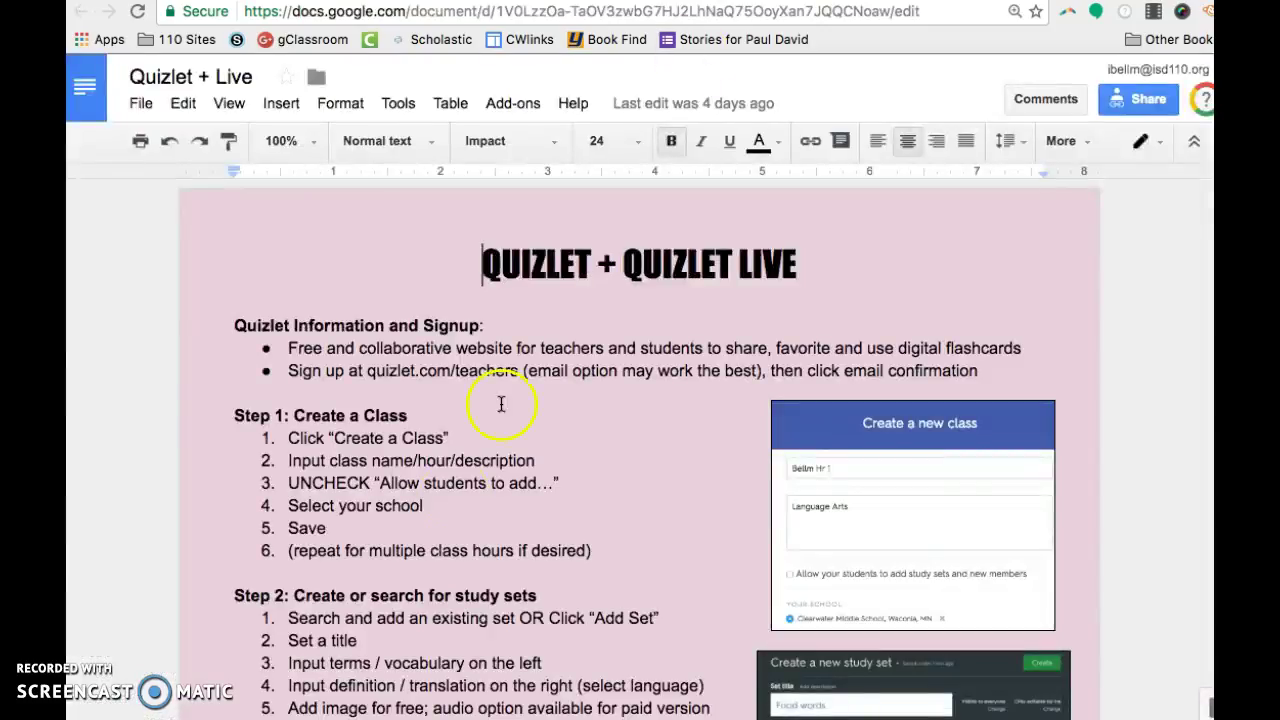
scroll(505, 498, "down", 5)
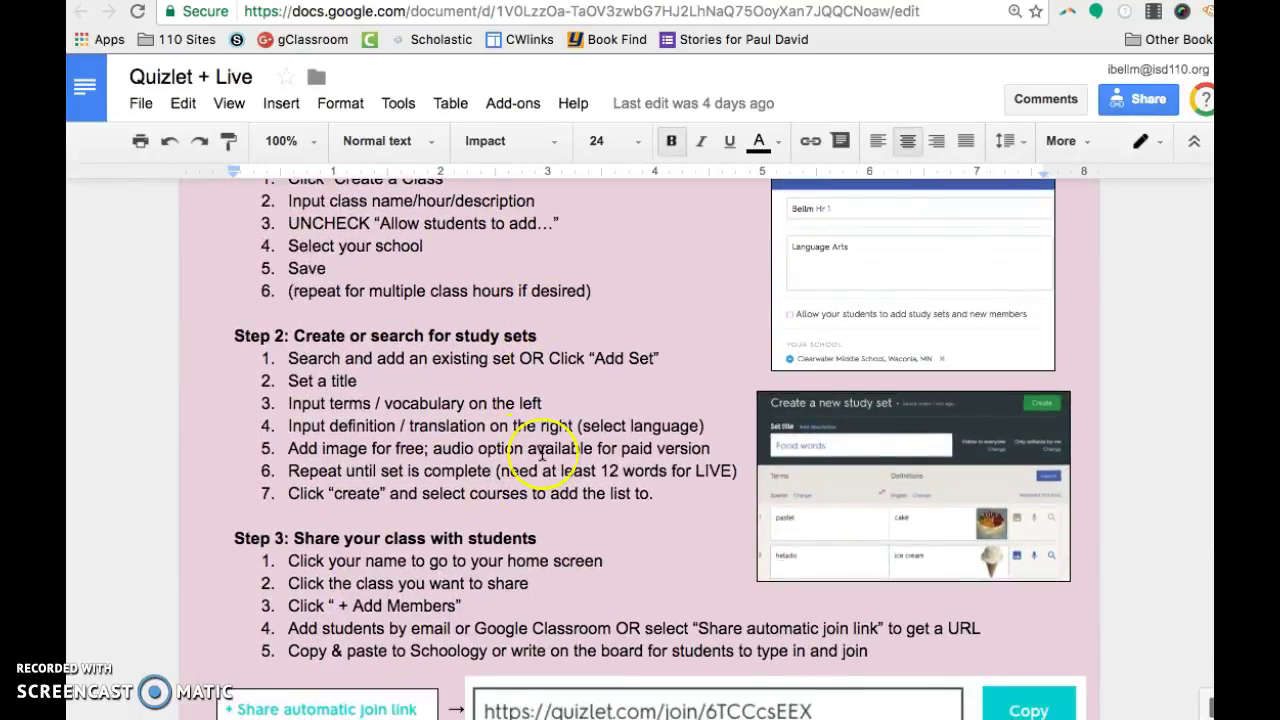
scroll(541, 455, "down", 4)
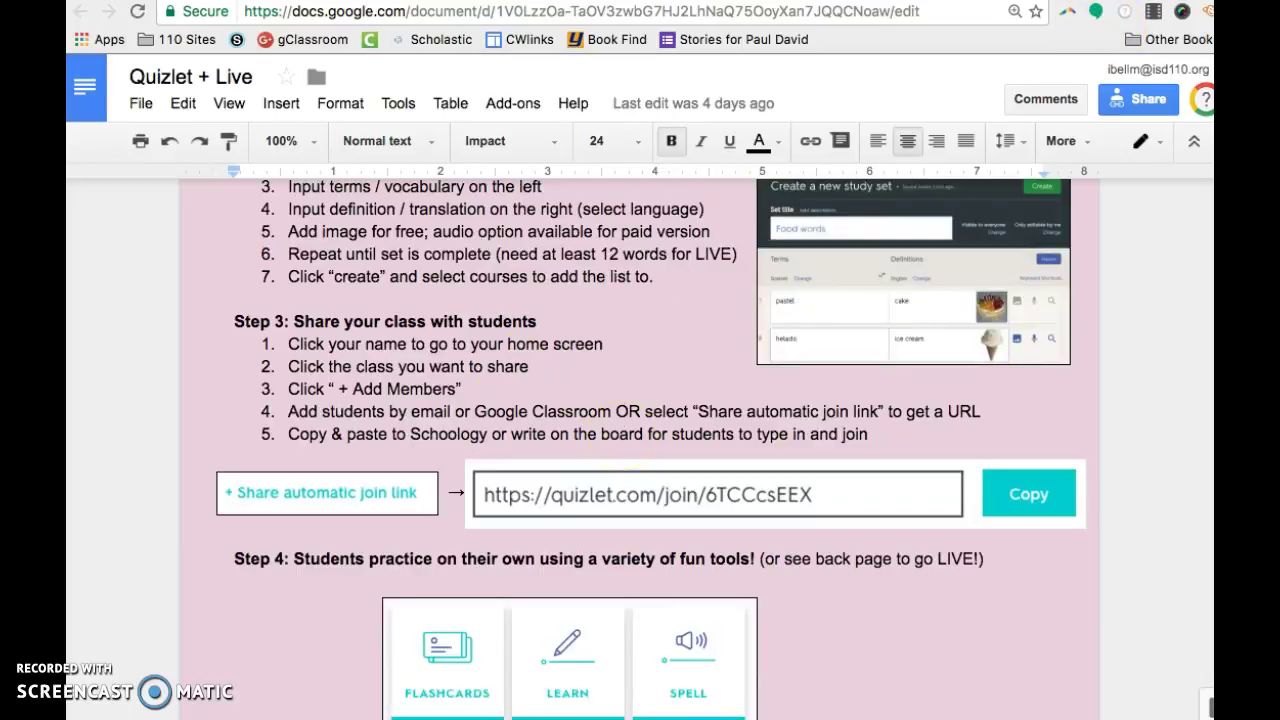
key("ctrl+Tab")
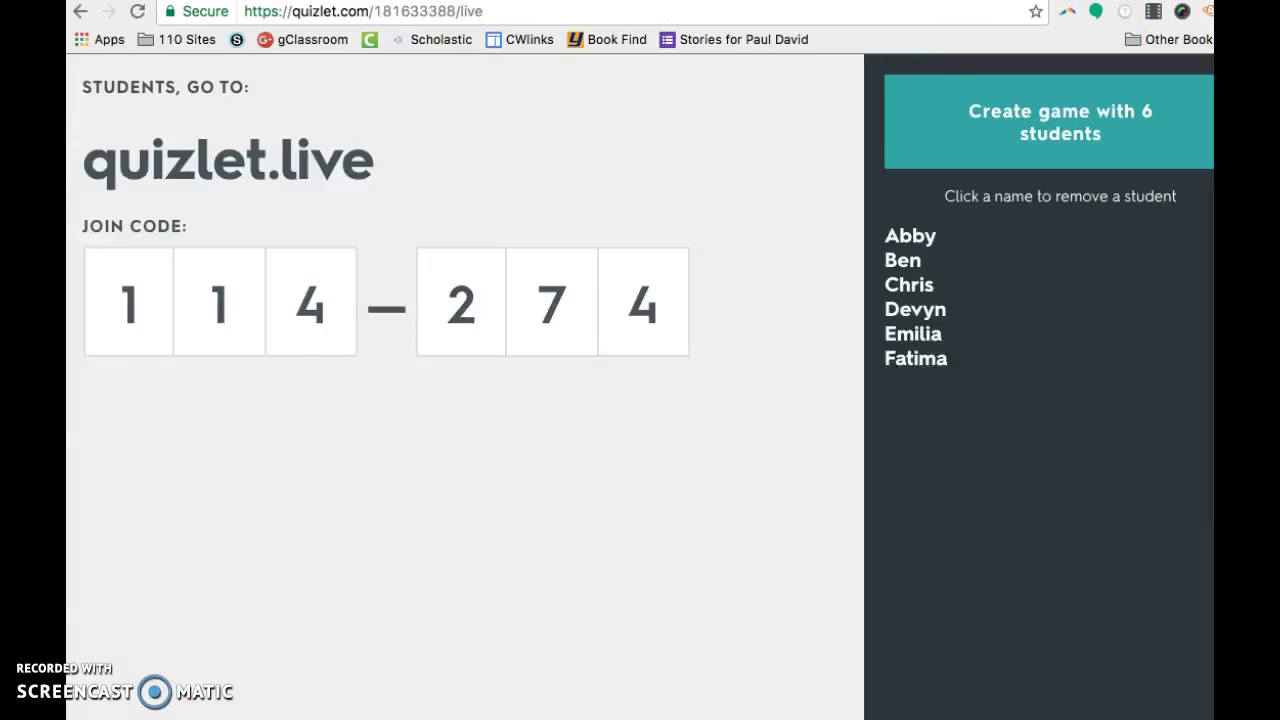
Show the first class's members page with its join link, glancing at Class Options.
key("ctrl+Tab")
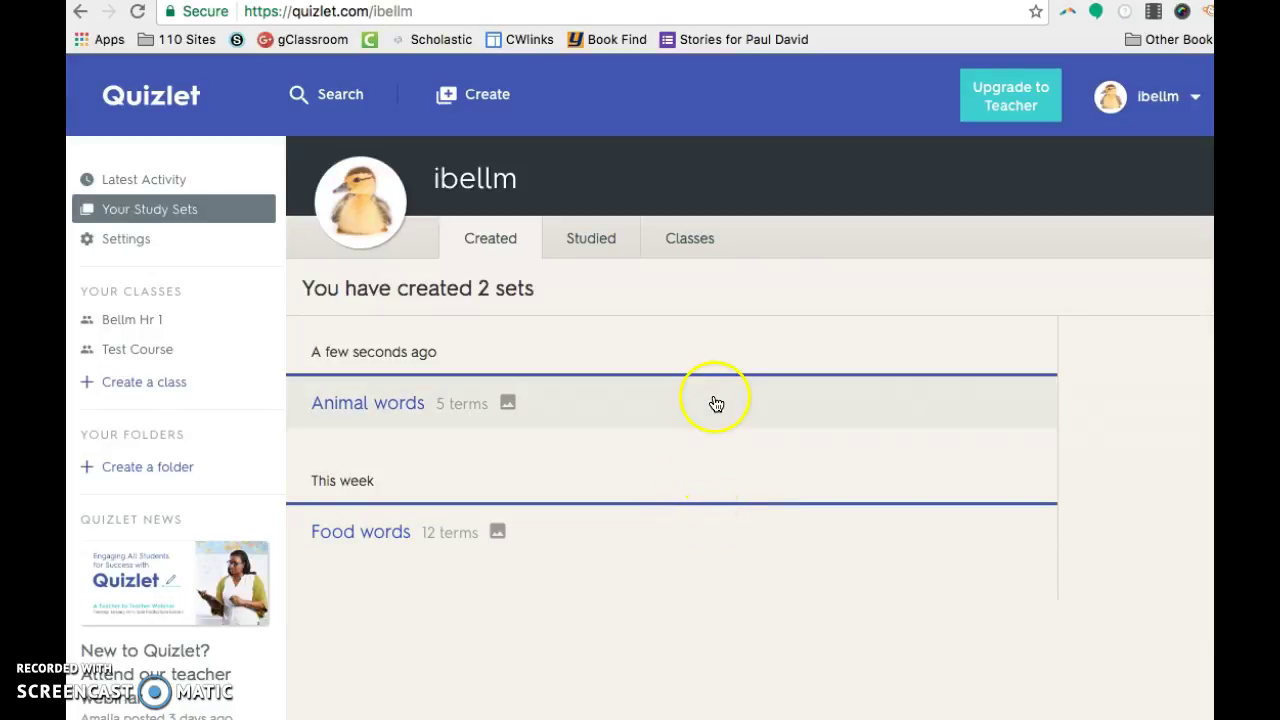
left_click(146, 333)
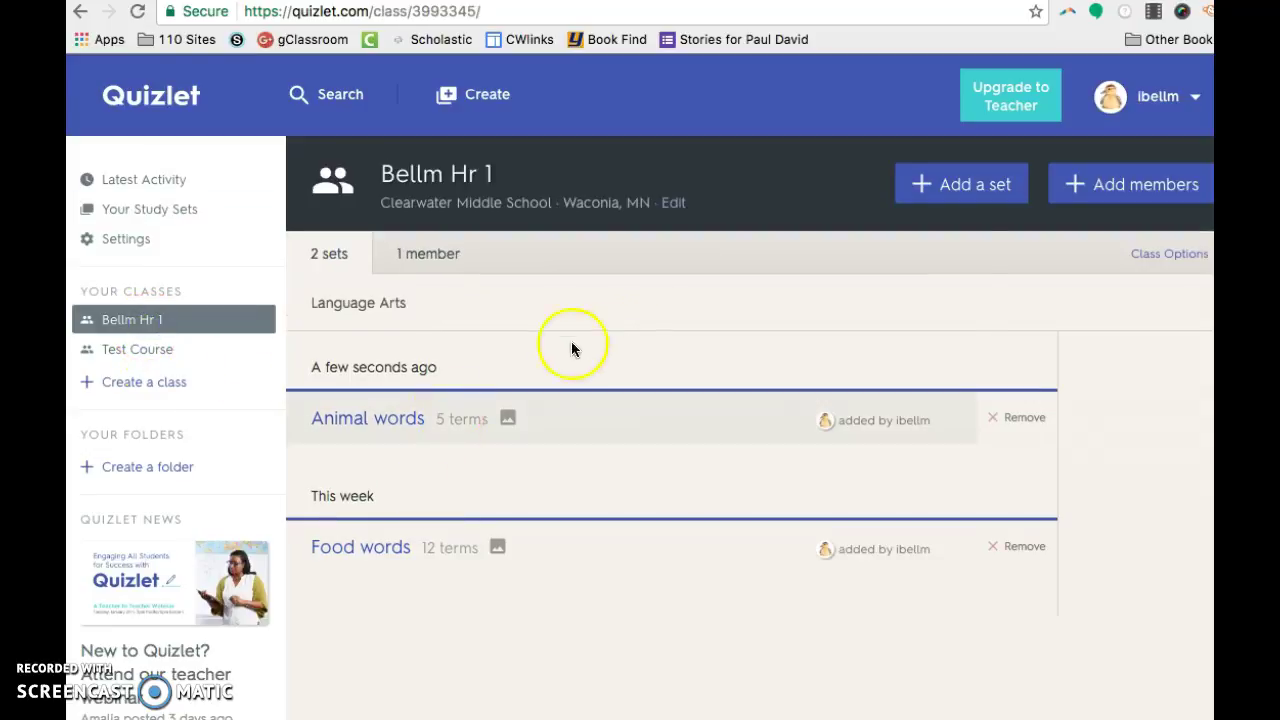
left_click(438, 257)
left_click(453, 263)
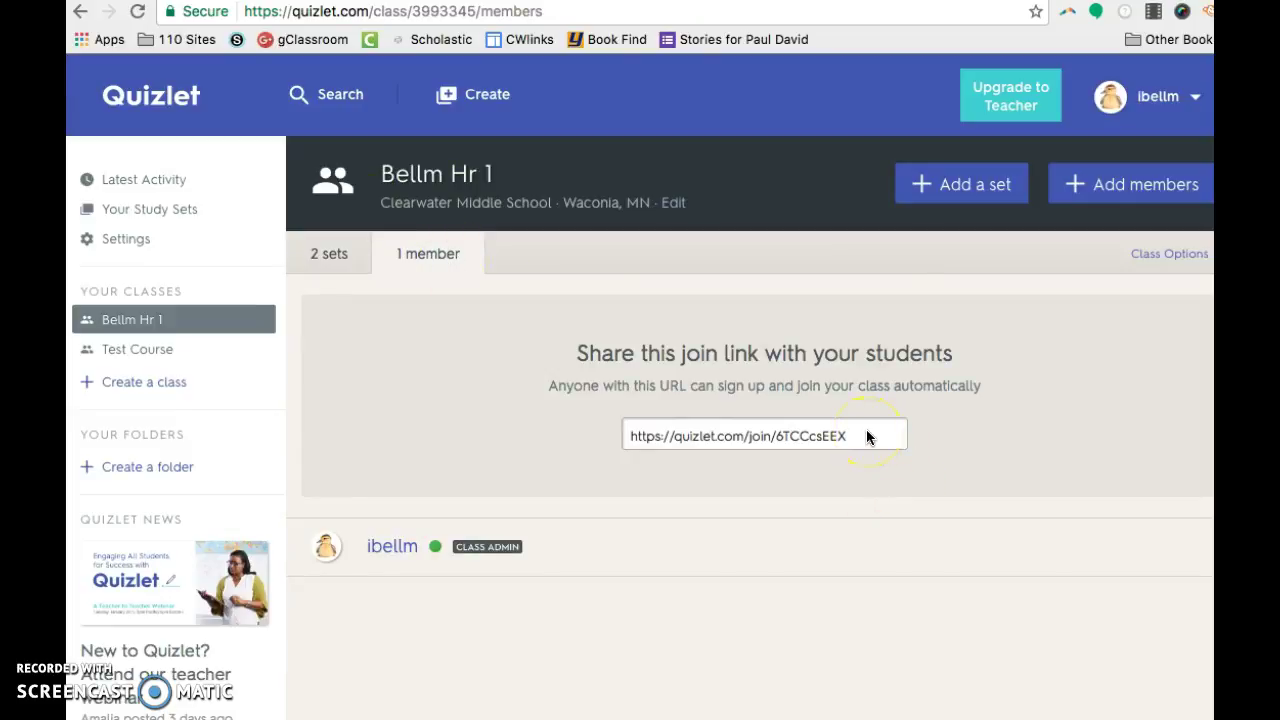
left_click(1163, 258)
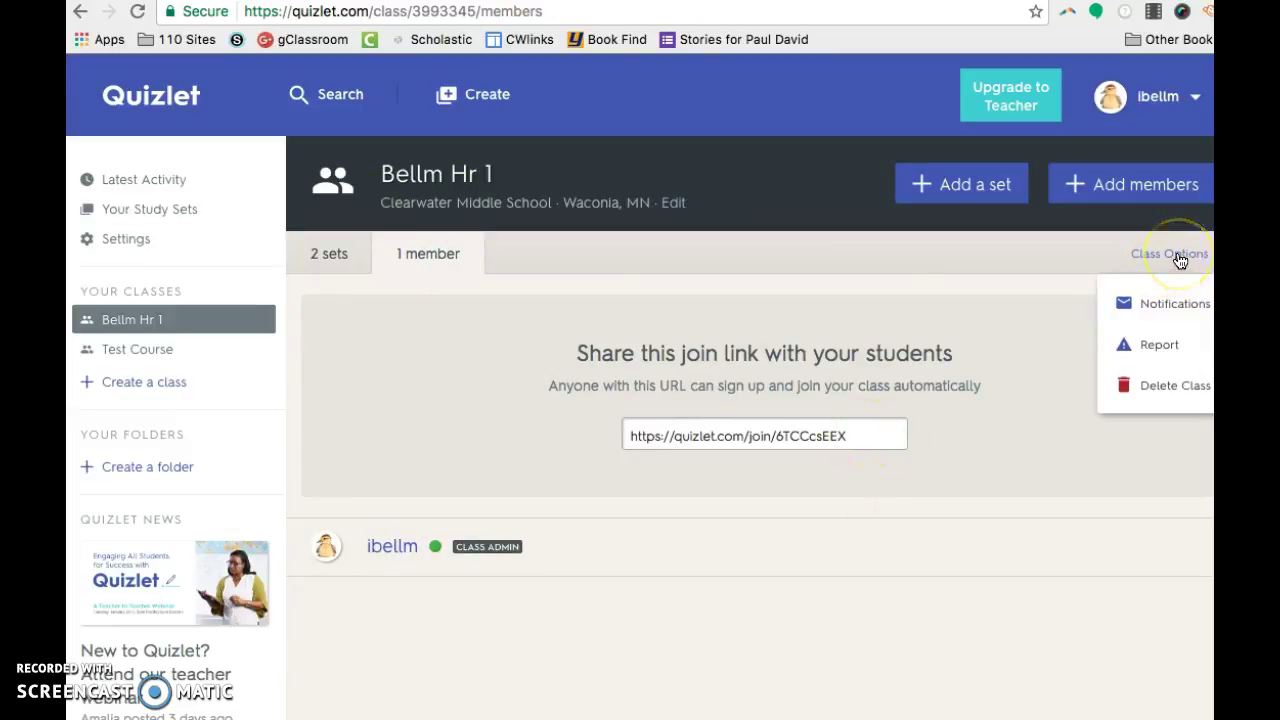
left_click(531, 316)
Look at the Add members invitation form, then return to the Quizlet + Live guide.
scroll(505, 440, "down", 3)
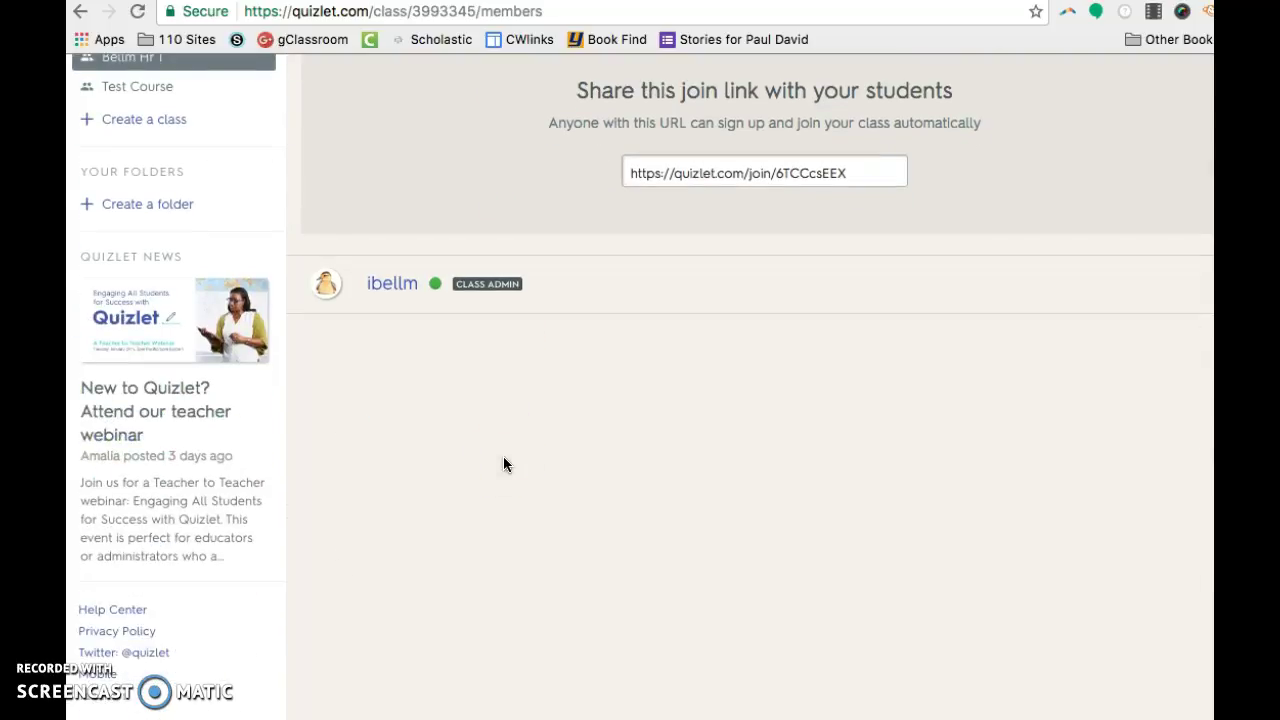
scroll(1079, 445, "up", 3)
left_click(1079, 450)
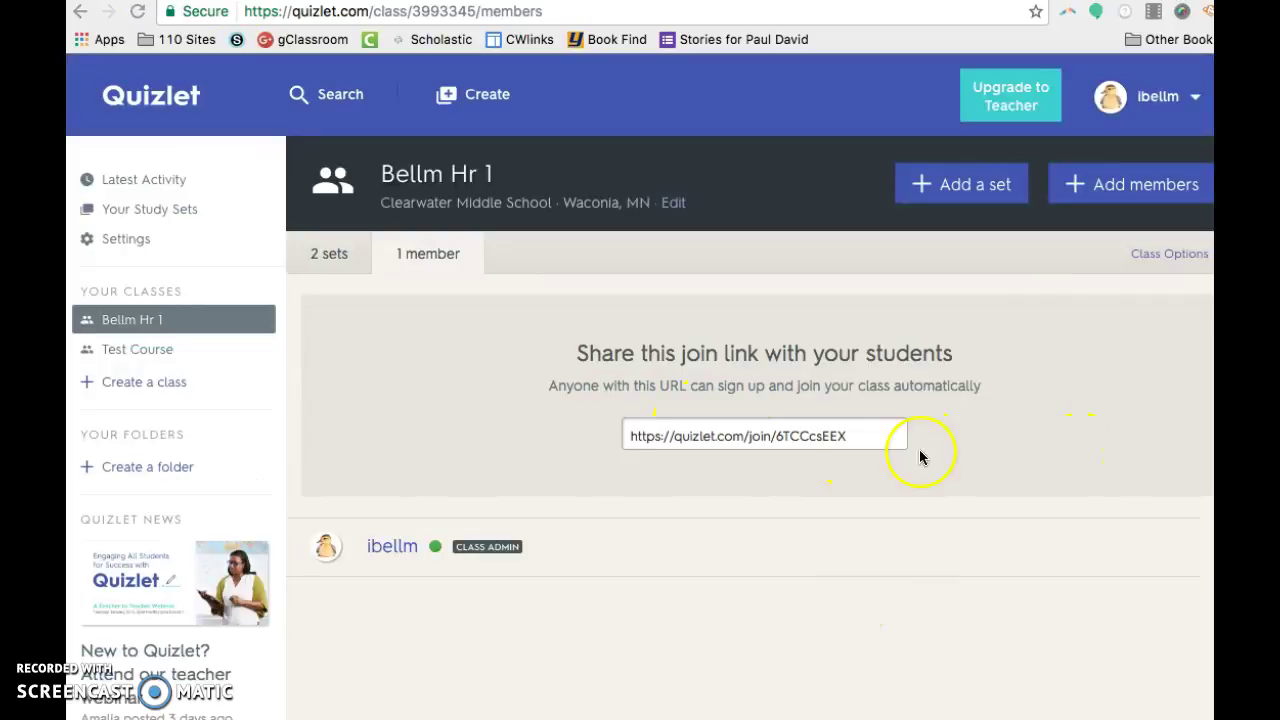
left_click(1125, 196)
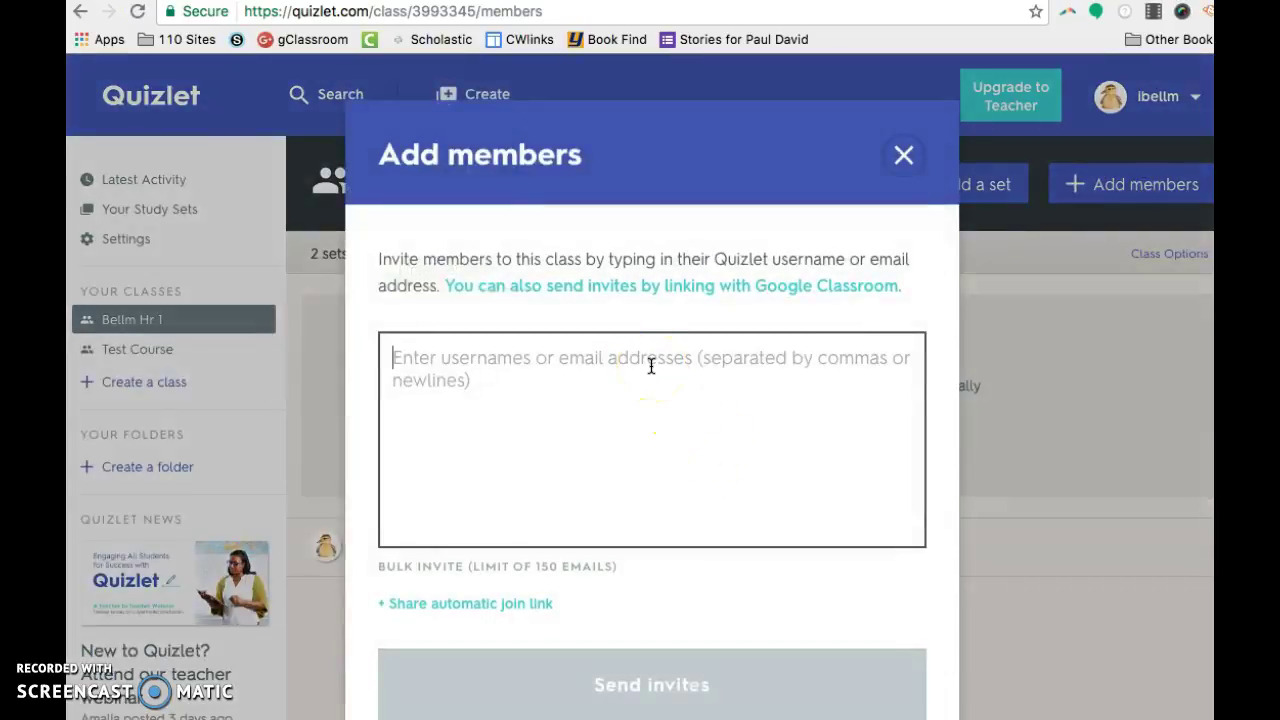
key("Escape")
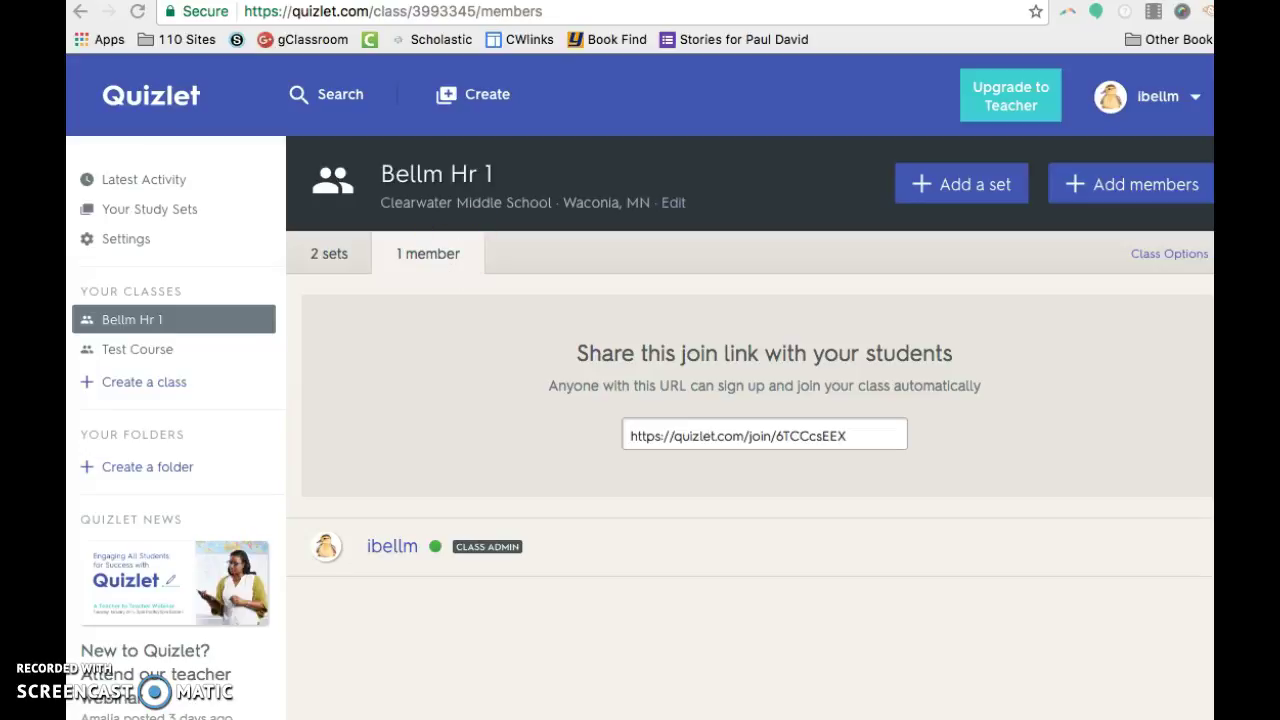
key("ctrl+Tab")
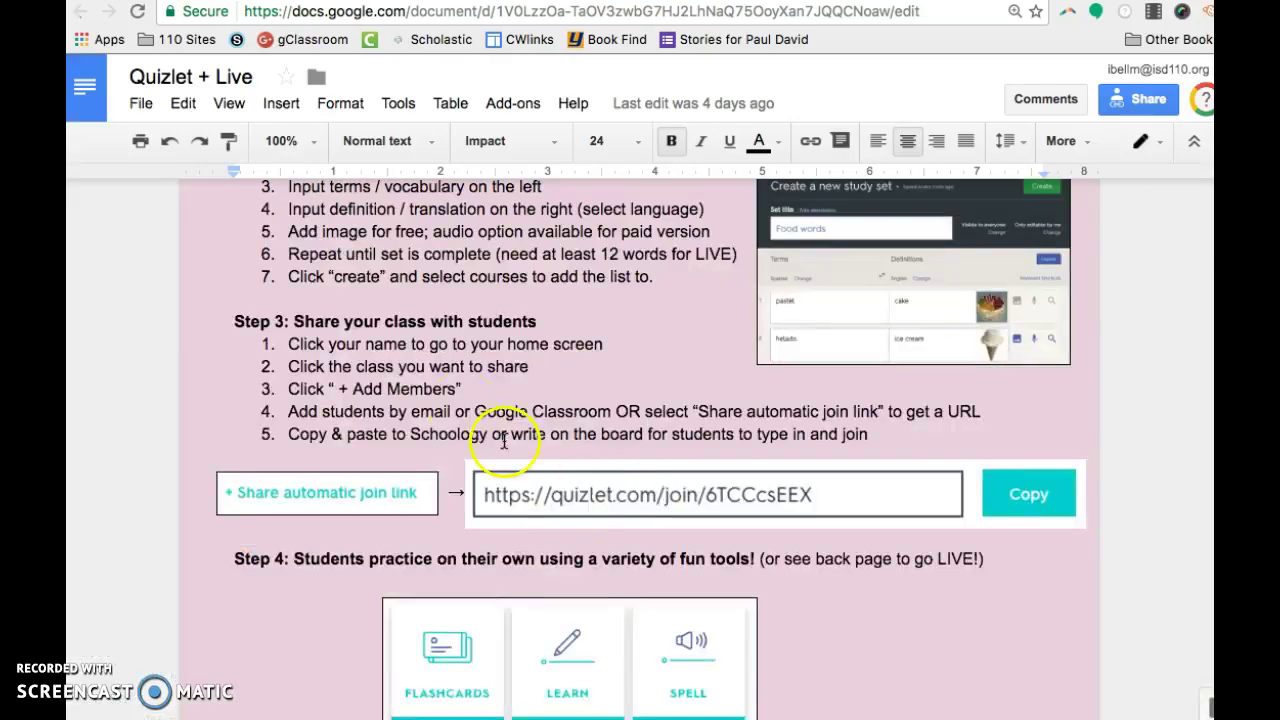
Scroll to the QUIZLET LIVE! page and point out its first step and numeric join code step.
scroll(453, 399, "down", 3)
scroll(453, 399, "down", 3)
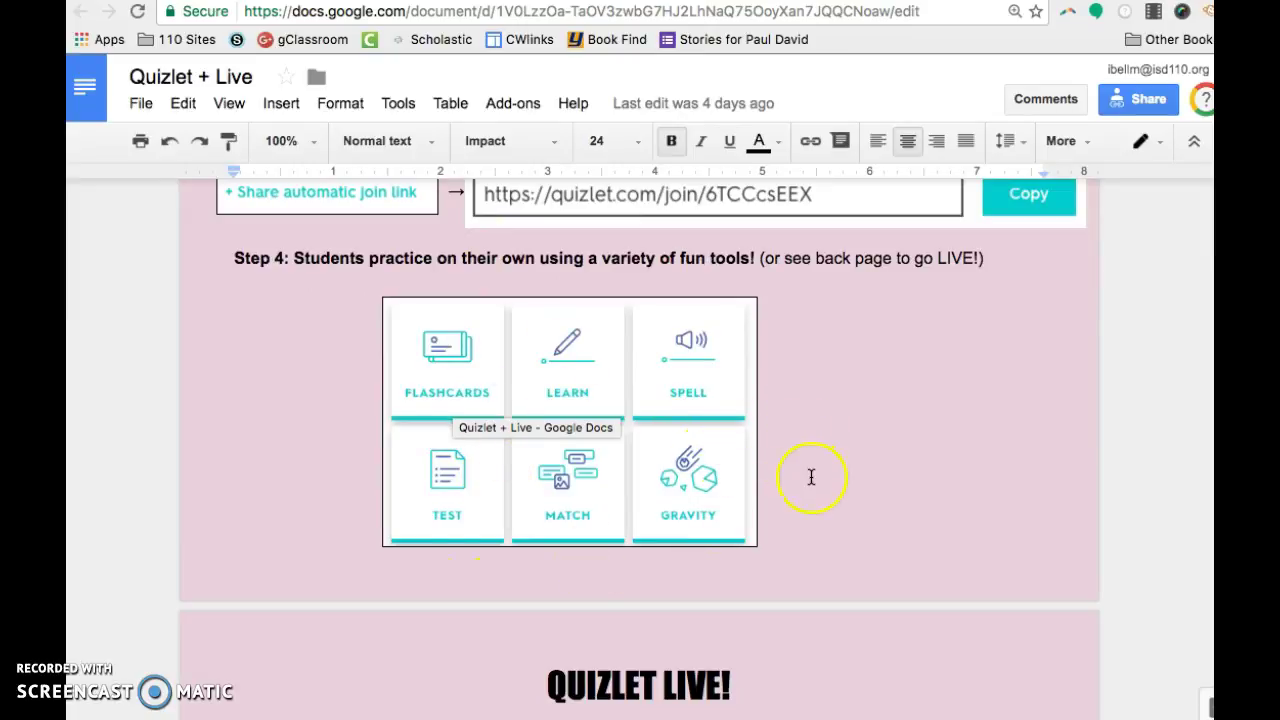
scroll(811, 477, "down", 9)
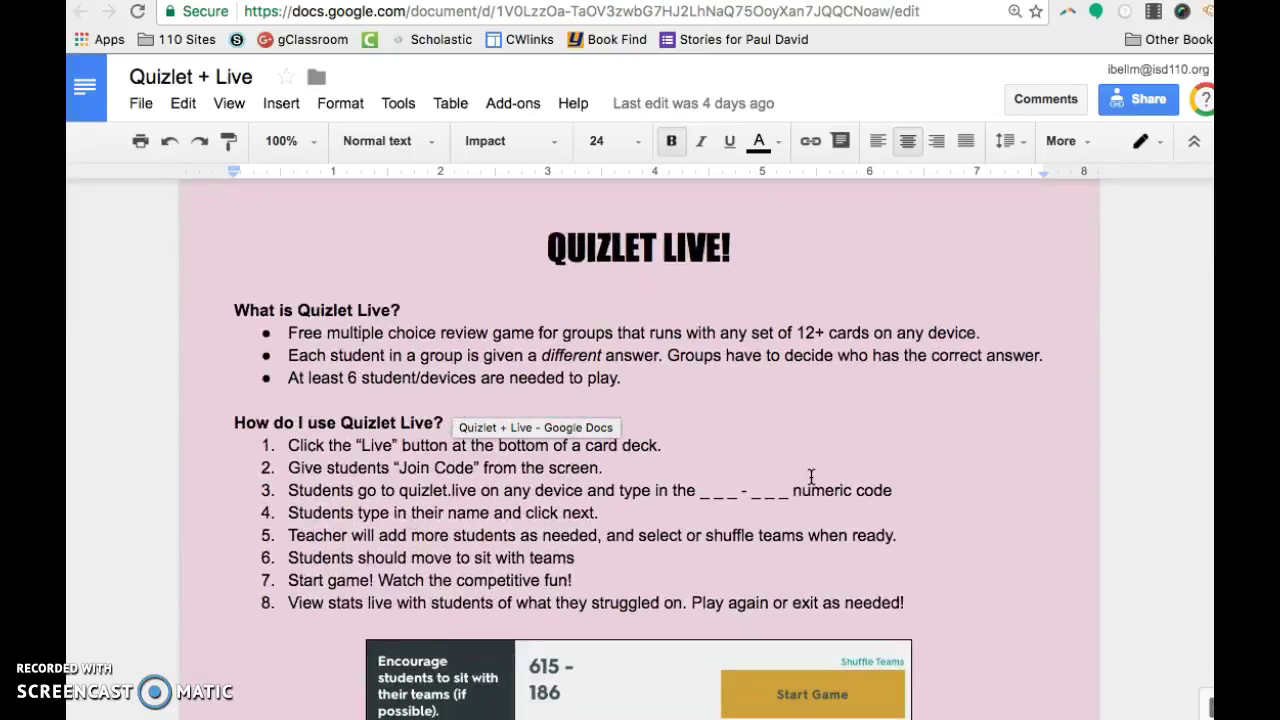
left_click(934, 497)
left_click(936, 498)
left_click(589, 495)
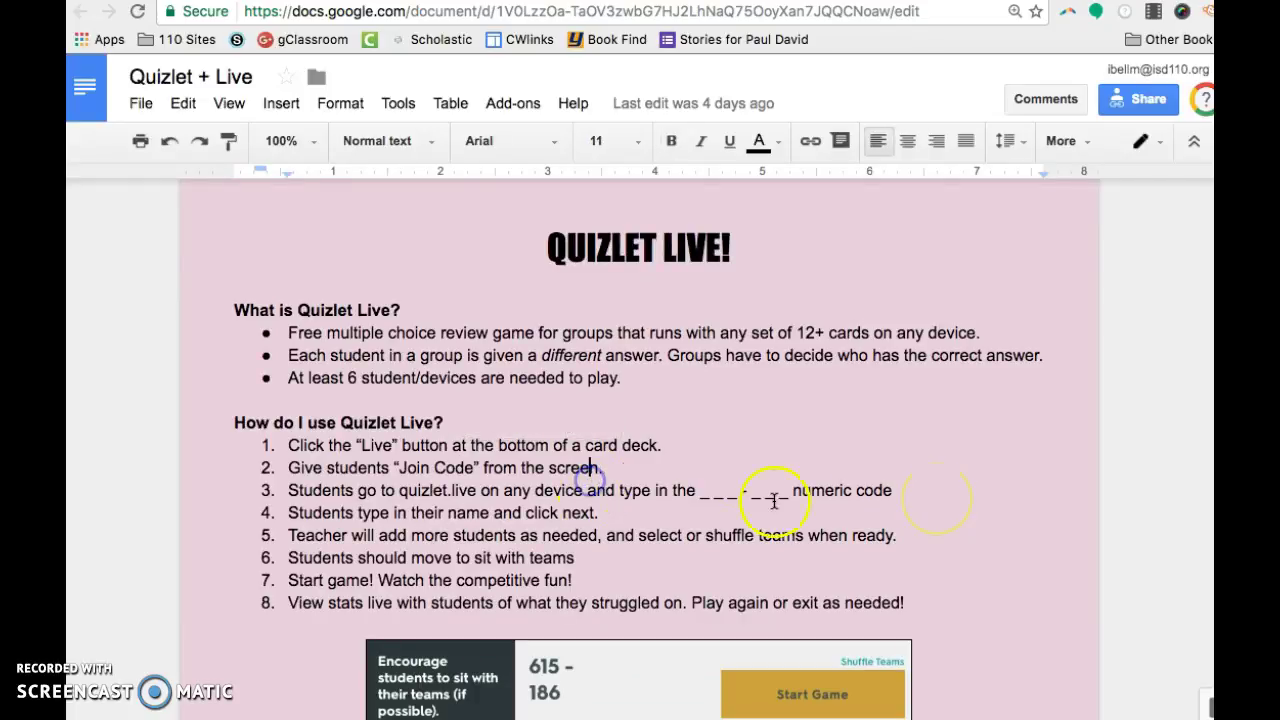
left_click(668, 445)
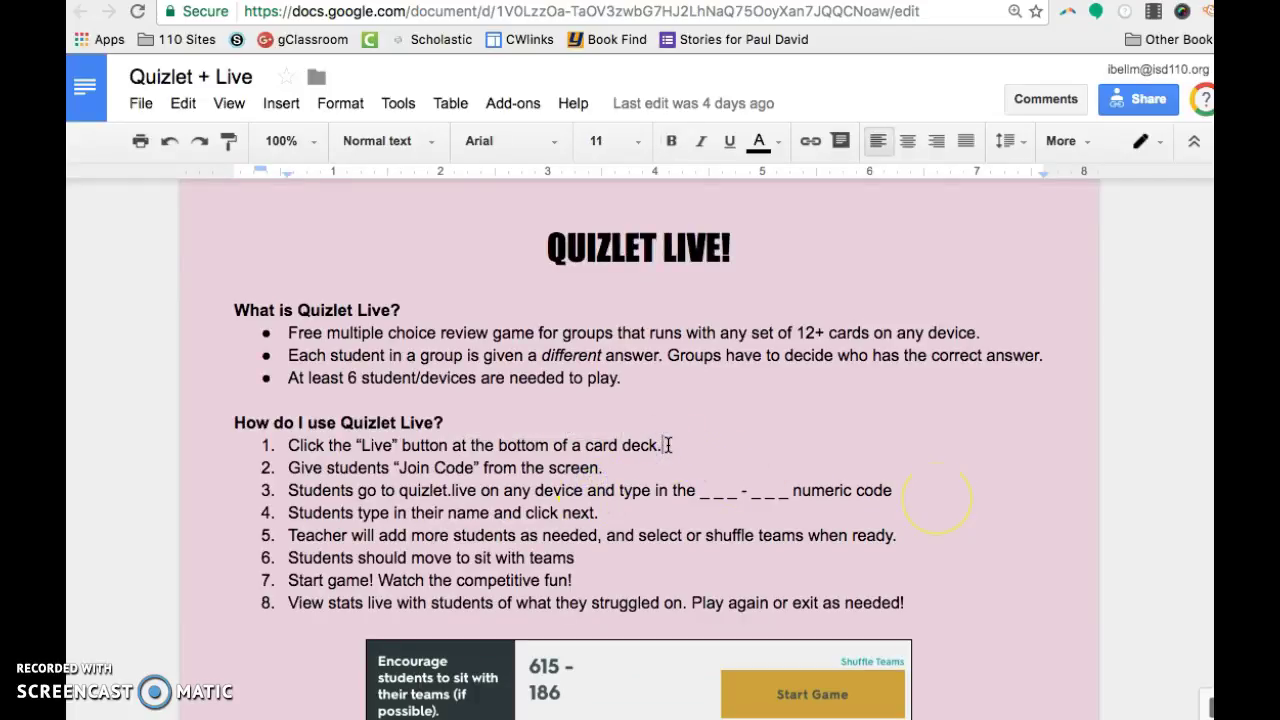
left_click(926, 489)
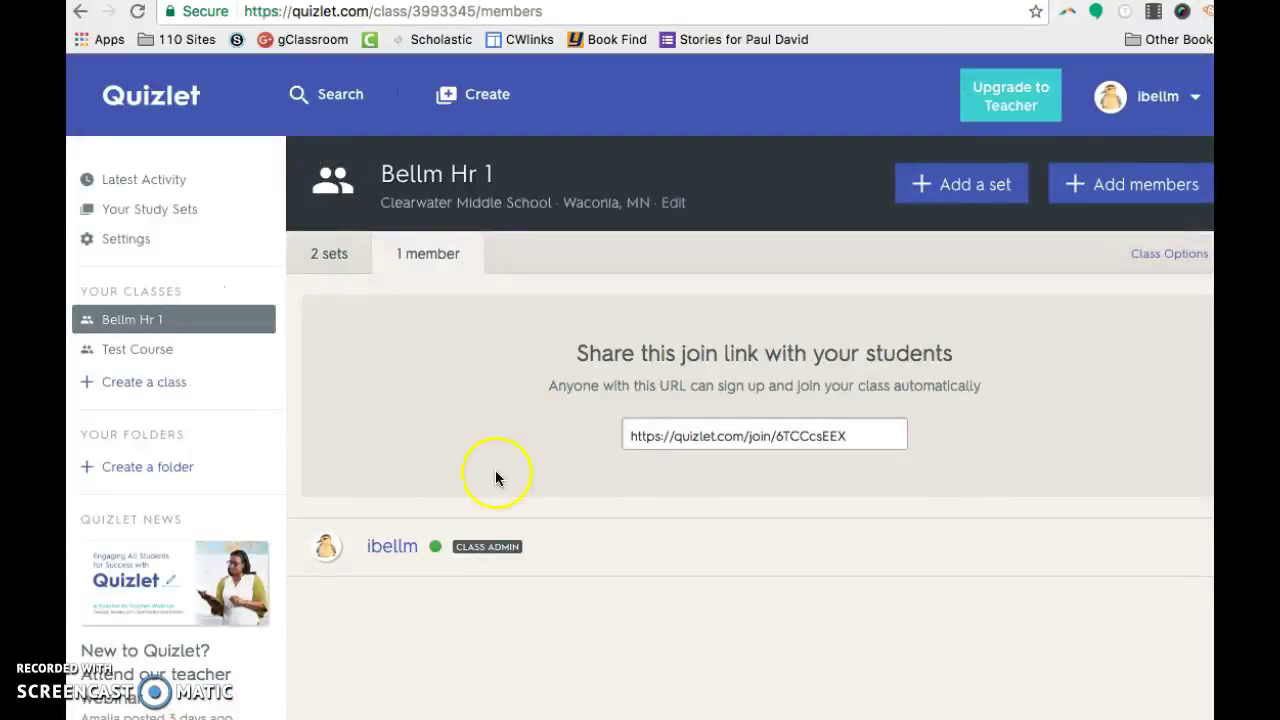
Open the Food words set from Your Study Sets and launch its LIVE mode.
left_click(161, 219)
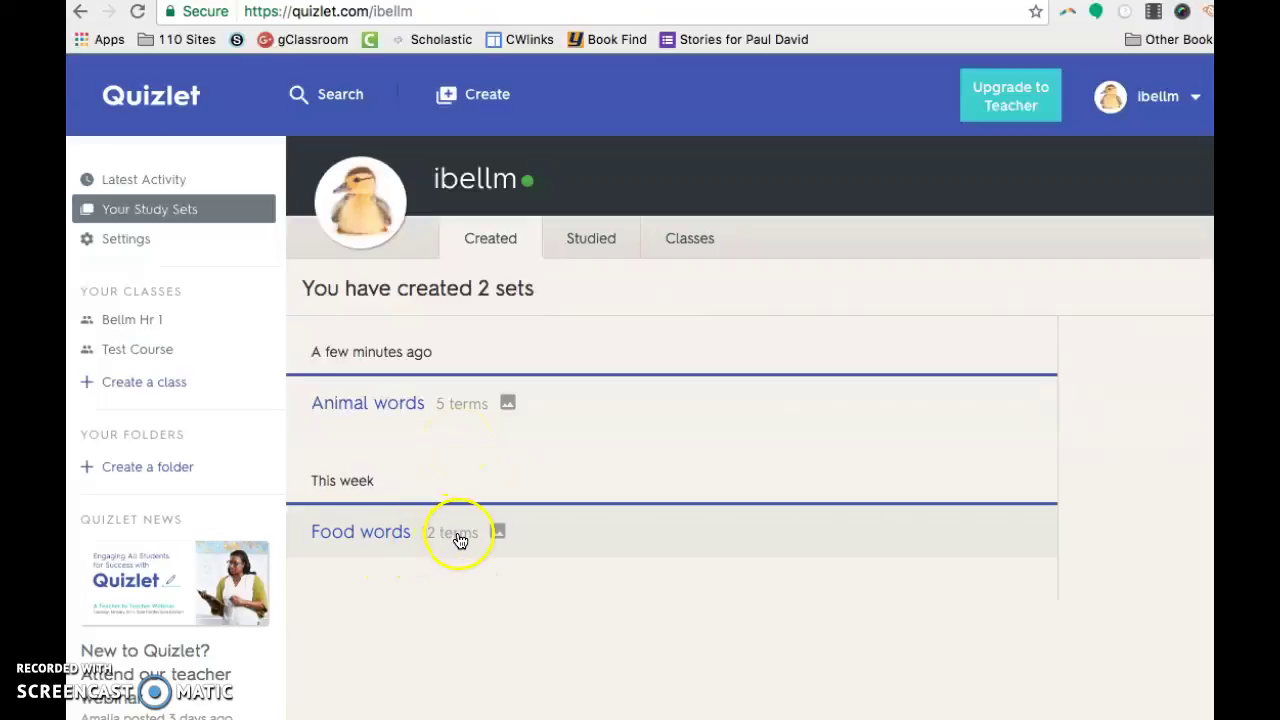
left_click(352, 536)
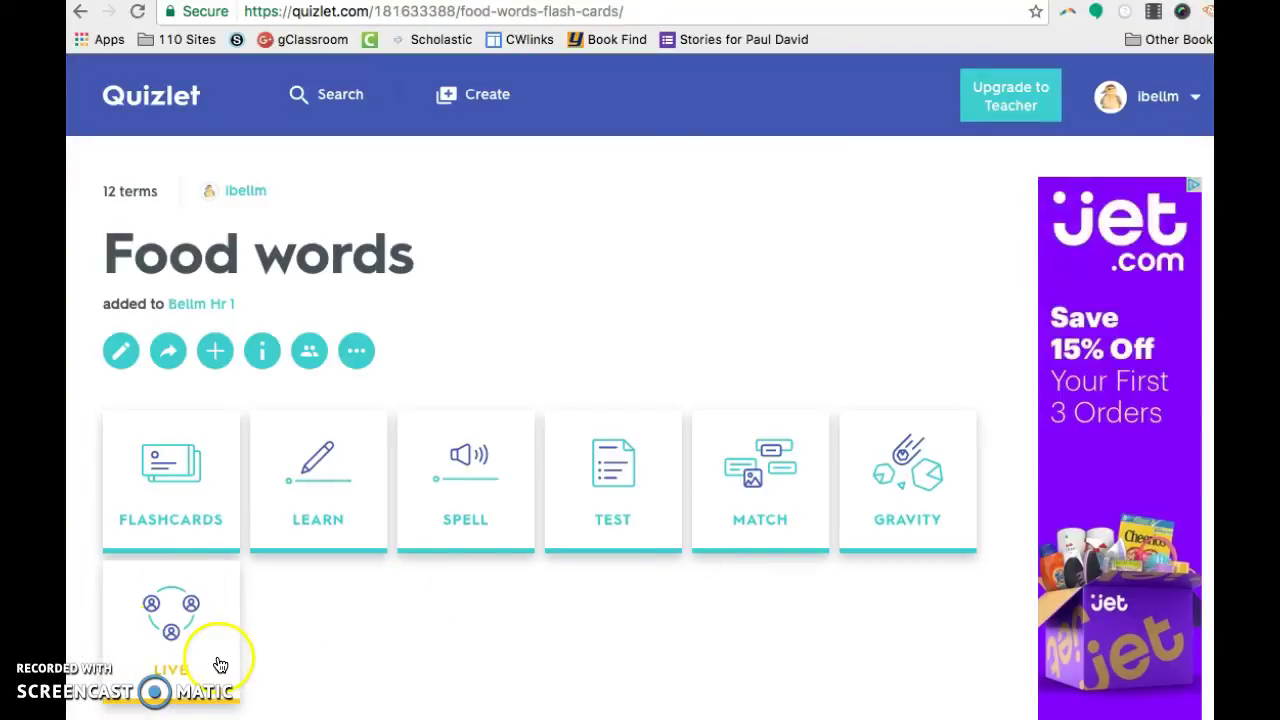
left_click(180, 628)
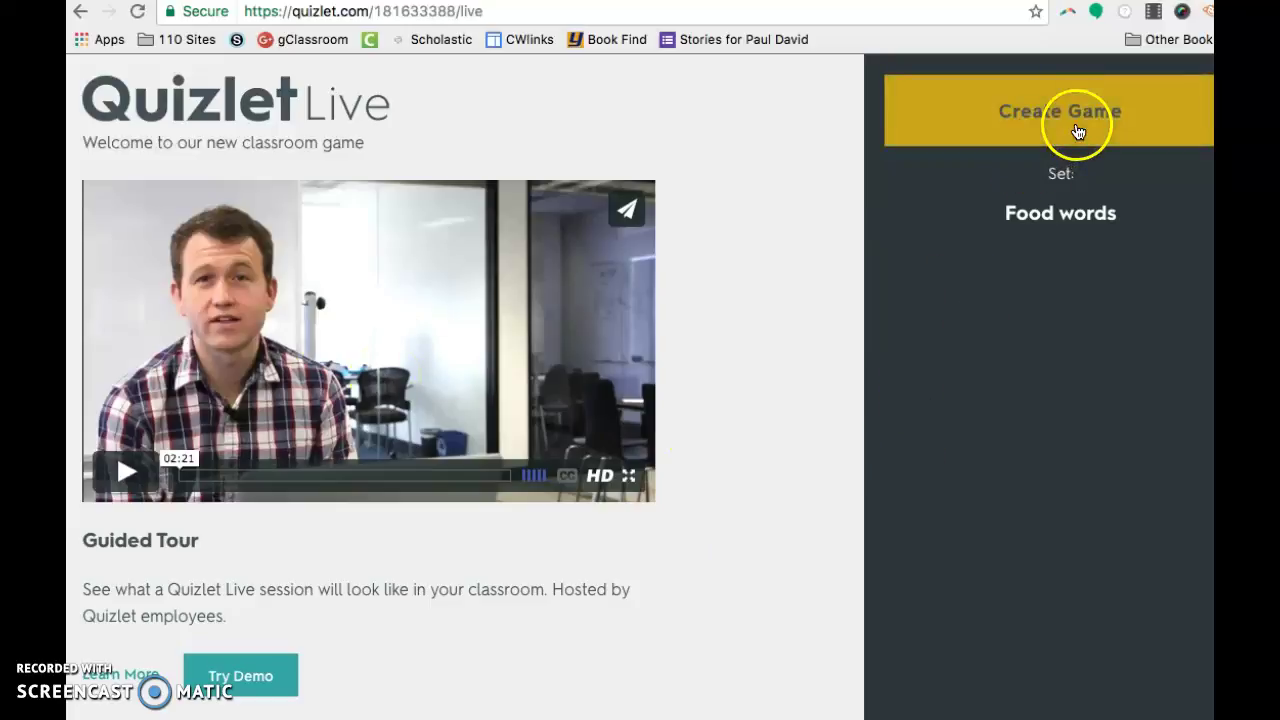
Create a Food words Live game and let six students join with its code.
left_click(1077, 130)
left_click(846, 298)
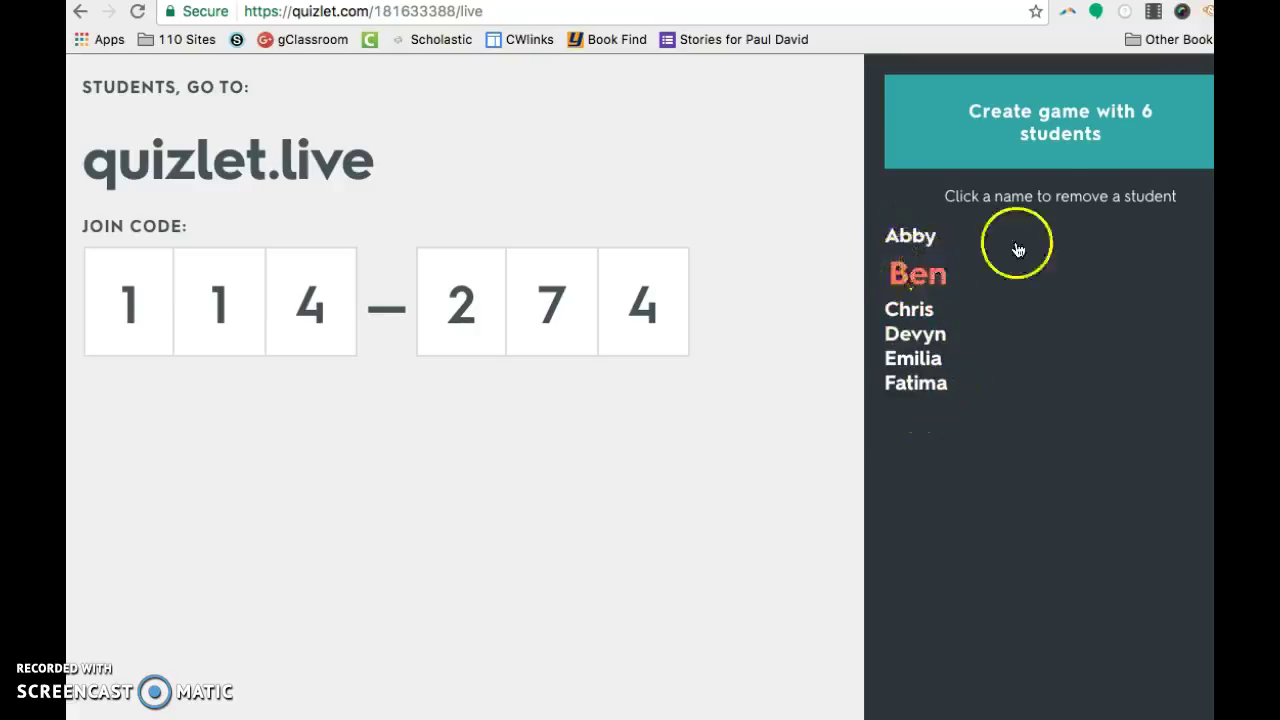
Create the game with 6 students and reshuffle twice into Camaleones and Pumas.
left_click(1057, 130)
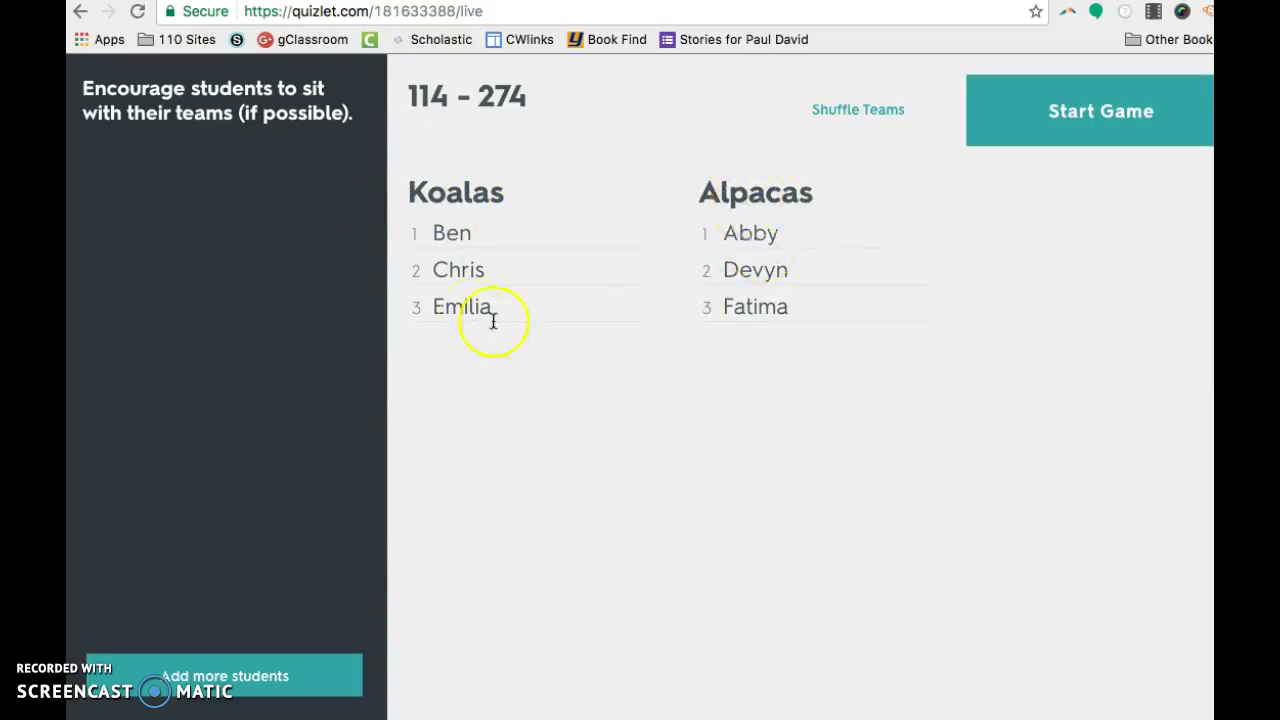
left_click(880, 120)
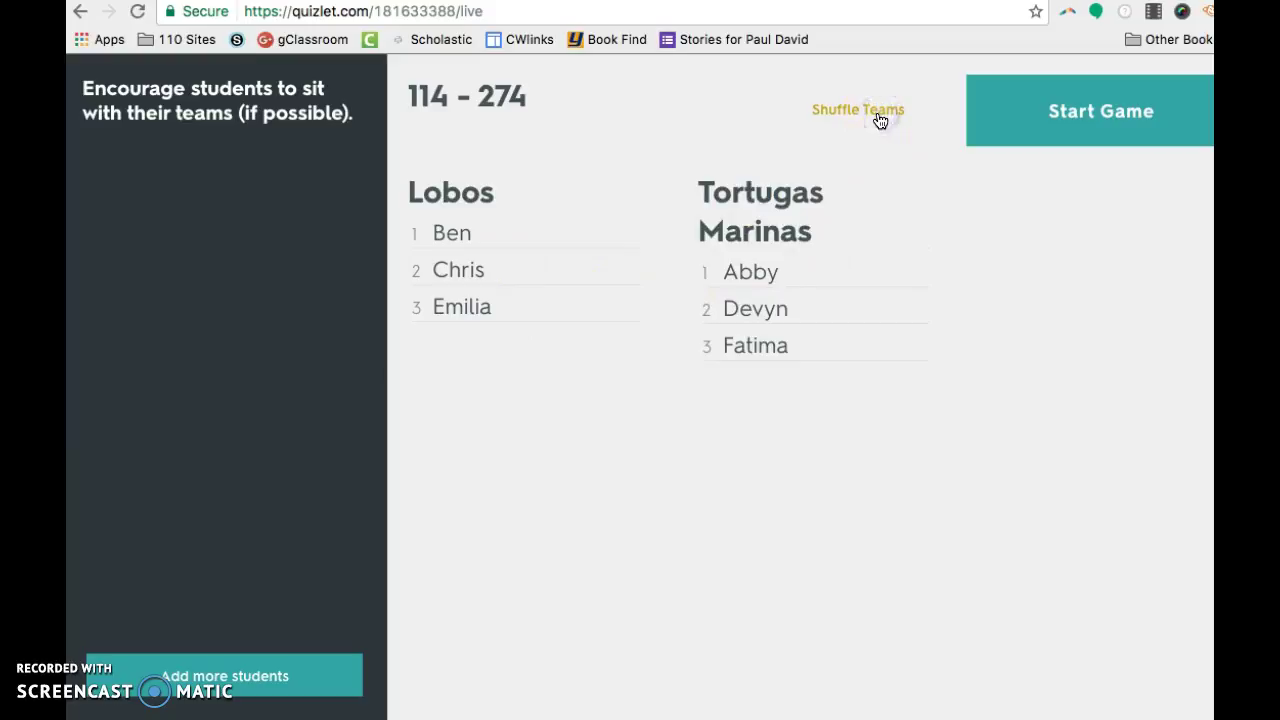
left_click(880, 120)
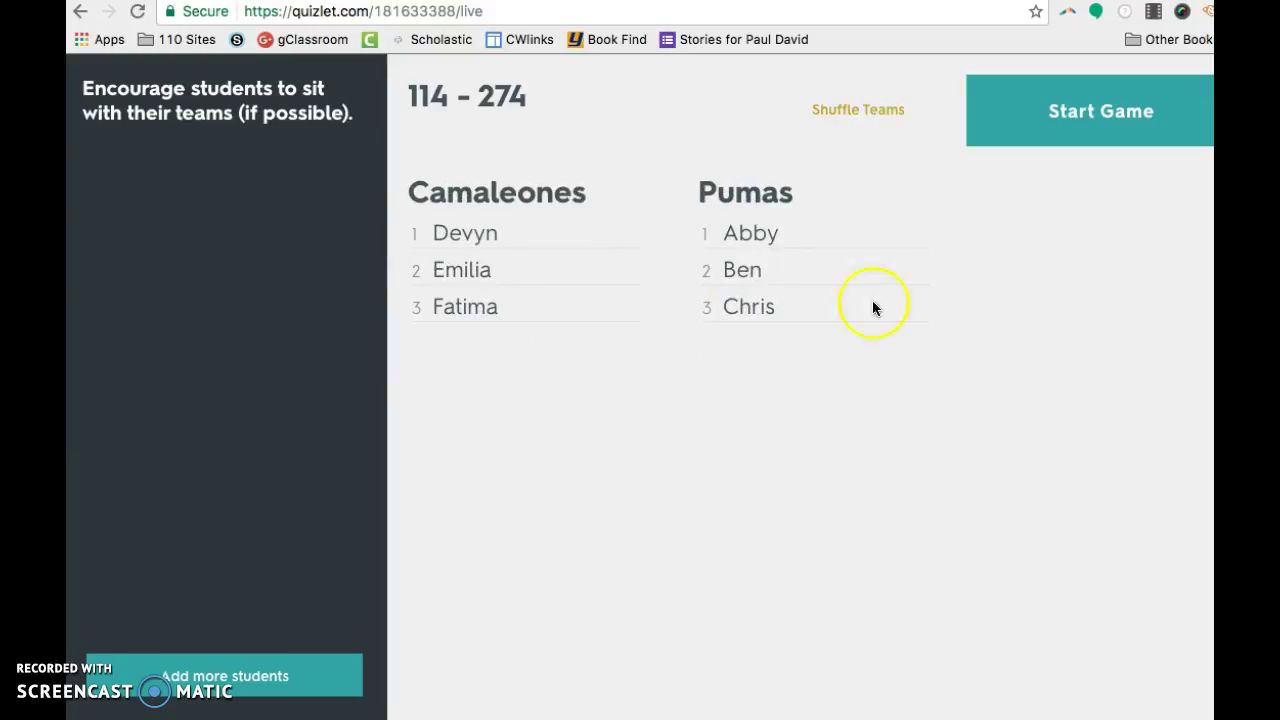
Start the Camaleones vs Pumas game, confirming everyone is reconnected.
left_click(1116, 130)
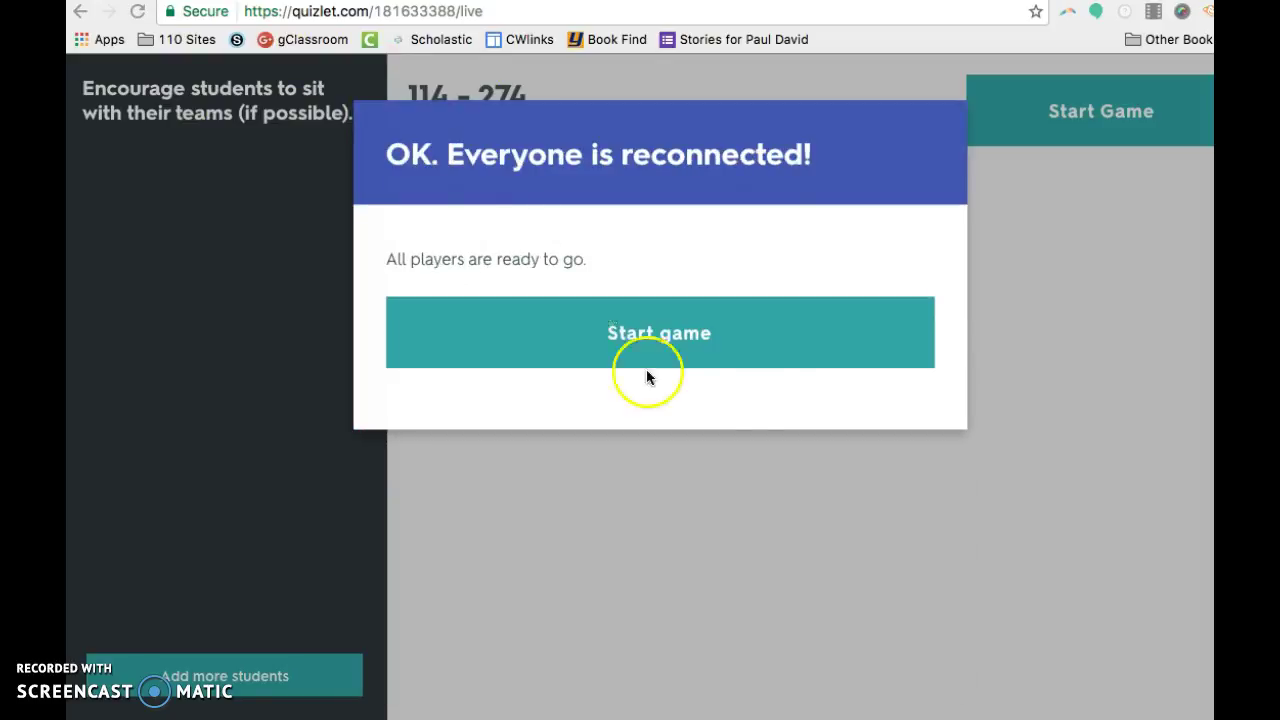
left_click(702, 343)
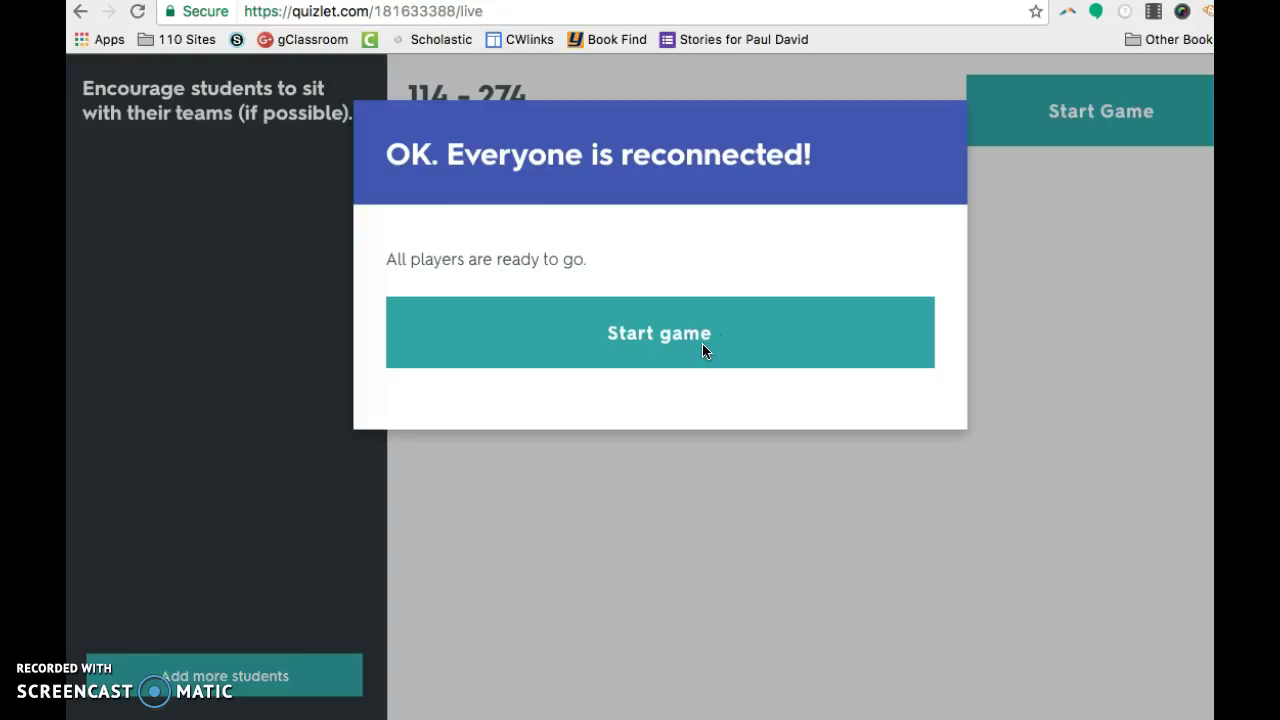
left_click(702, 343)
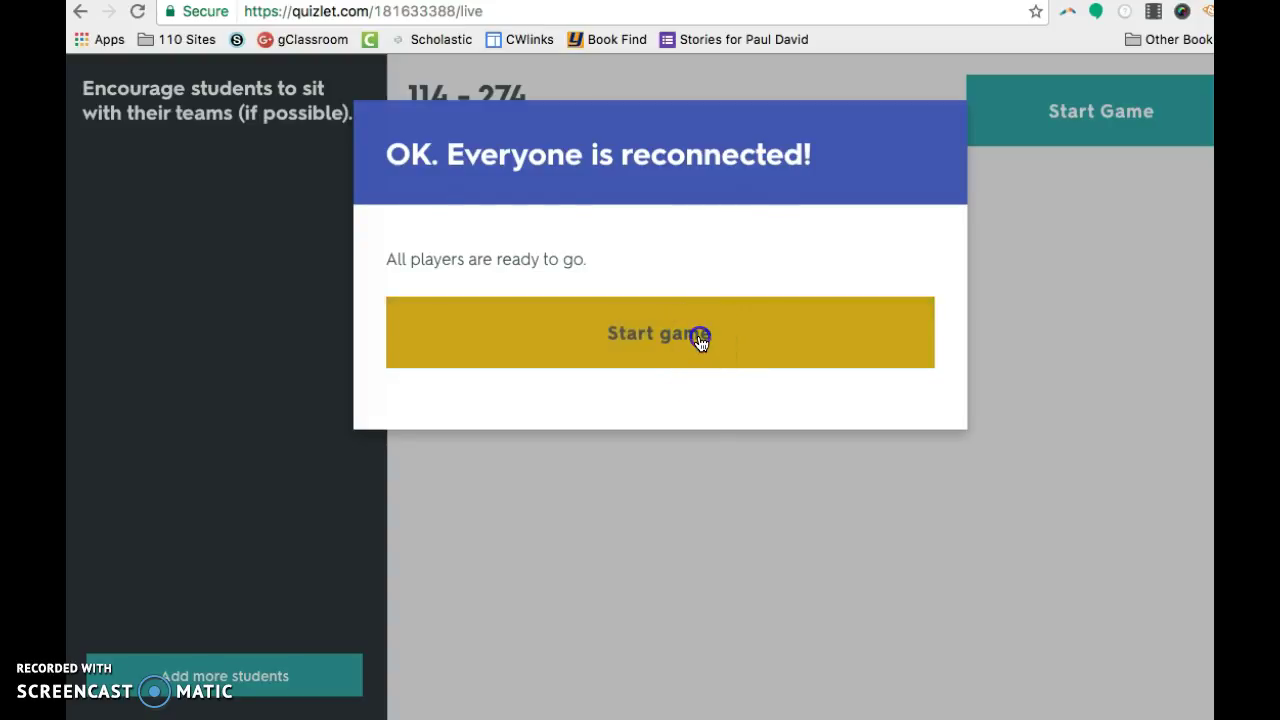
left_click(554, 500)
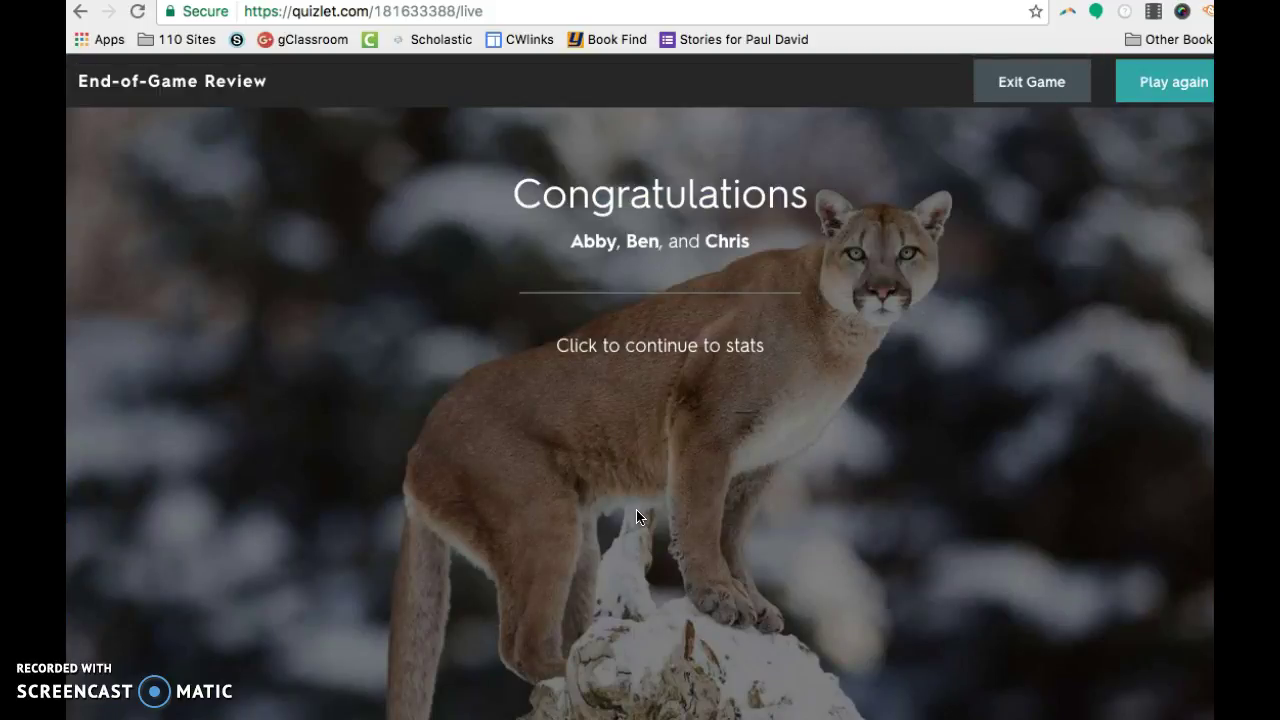
Continue to the game stats and page through the term-by-term review cards.
left_click(709, 360)
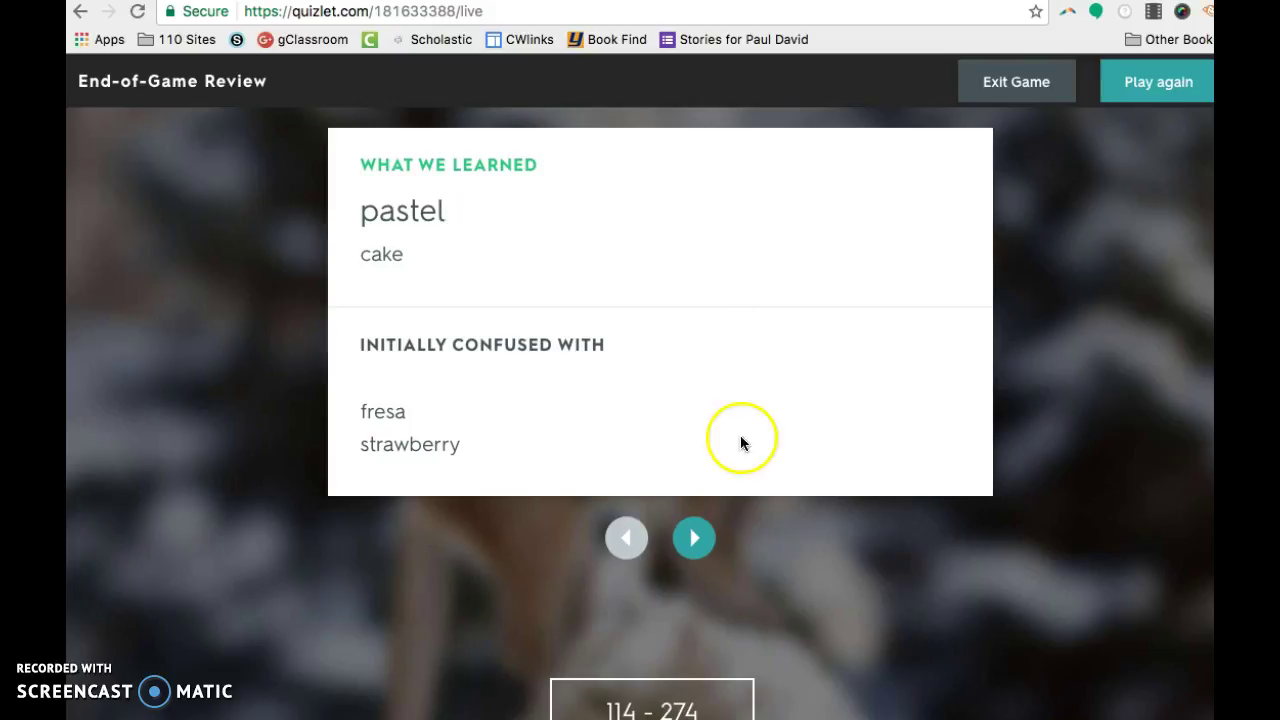
left_click(700, 540)
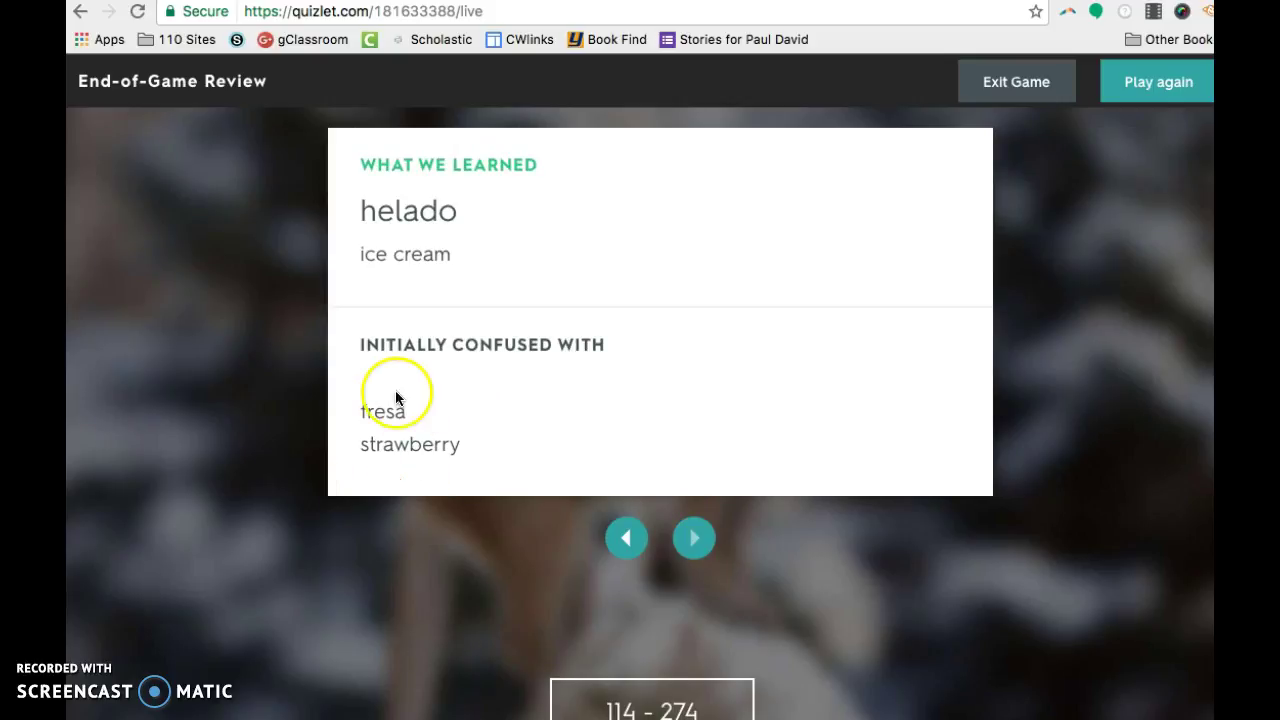
left_click(696, 542)
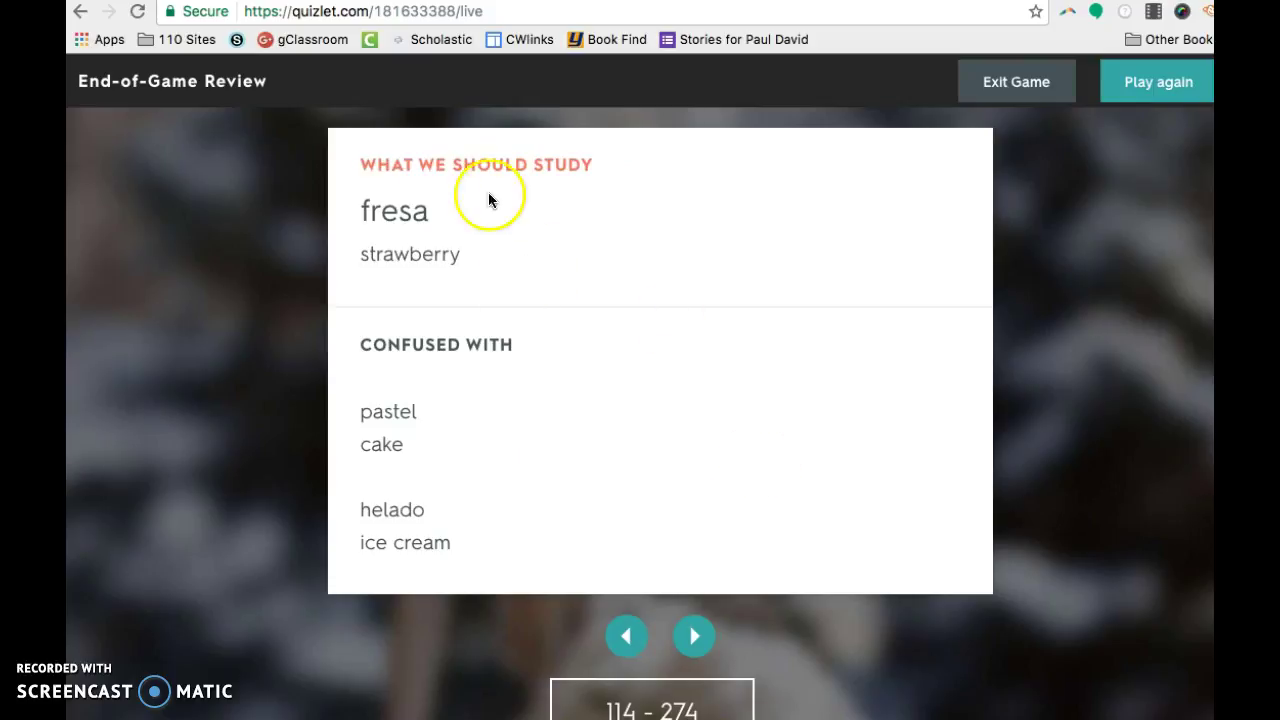
left_click(694, 636)
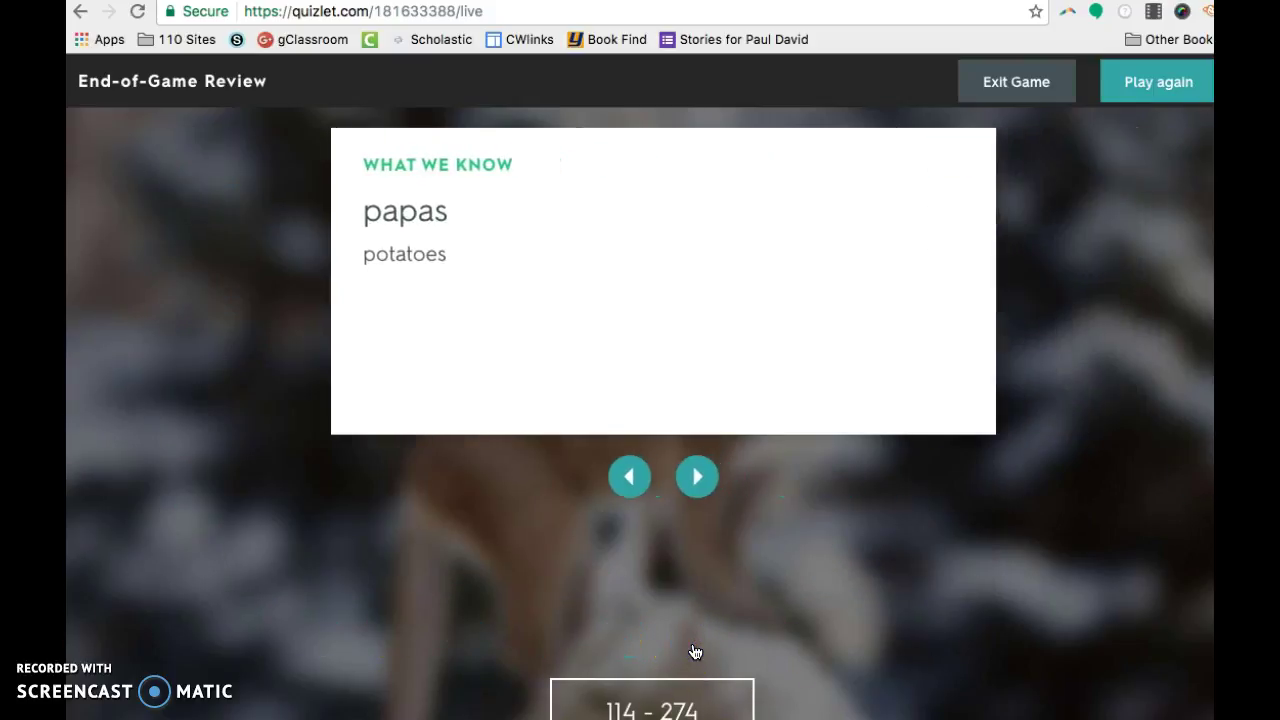
left_click(696, 476)
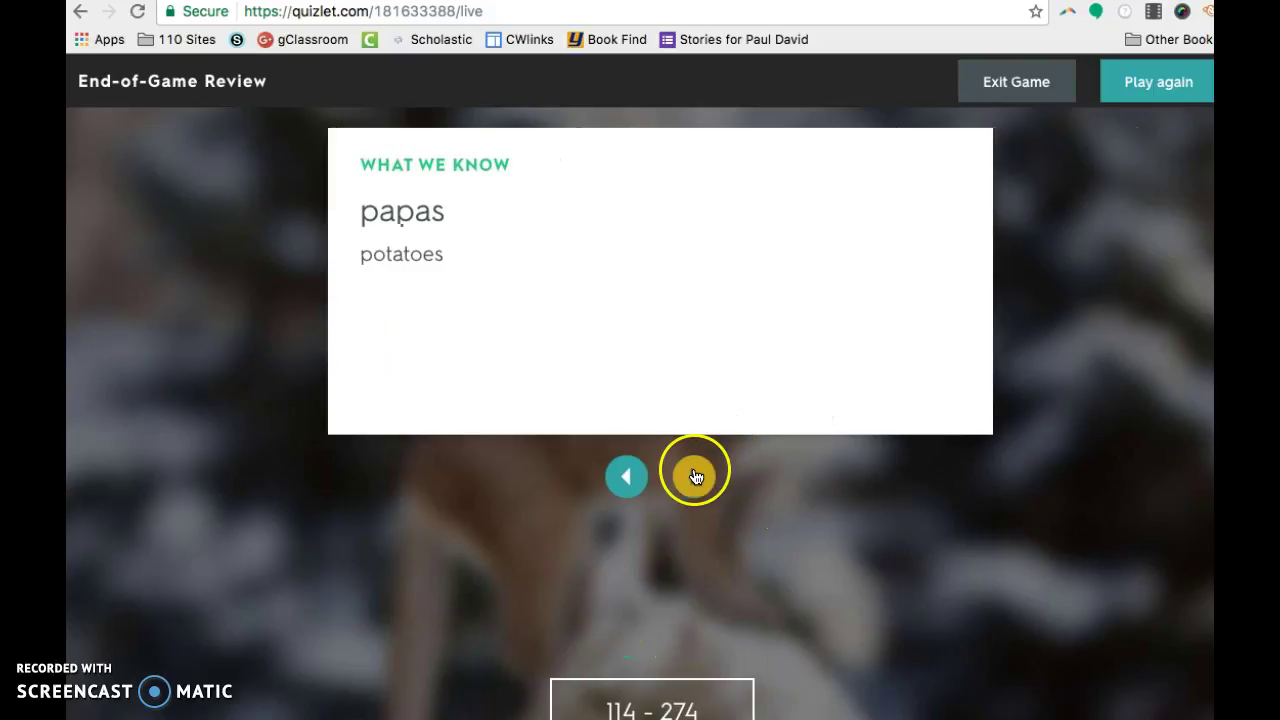
left_click(696, 477)
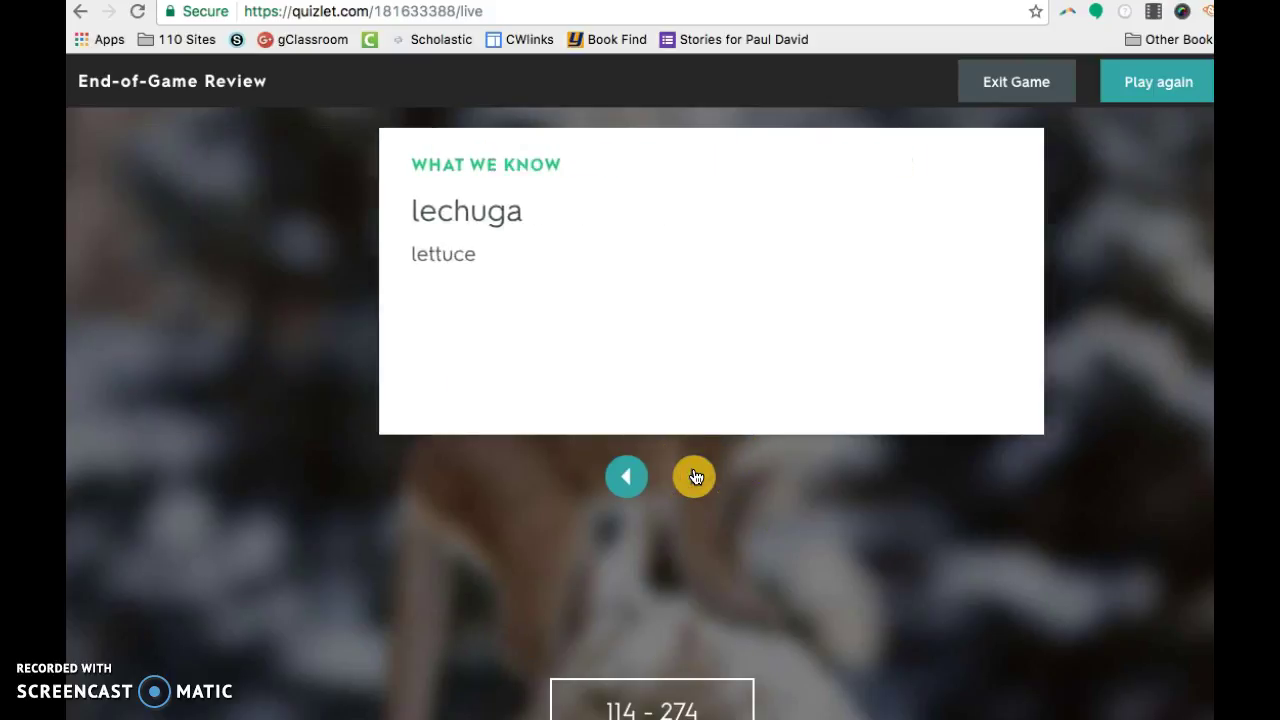
left_click(696, 477)
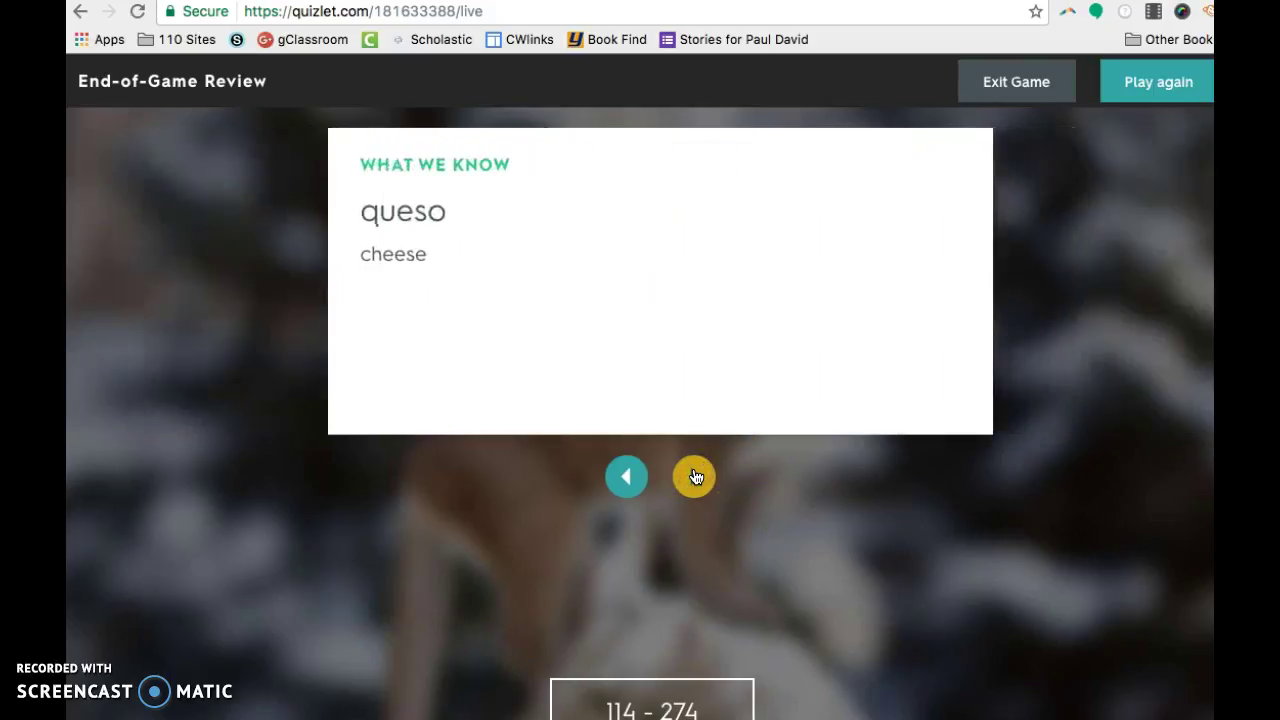
left_click(696, 477)
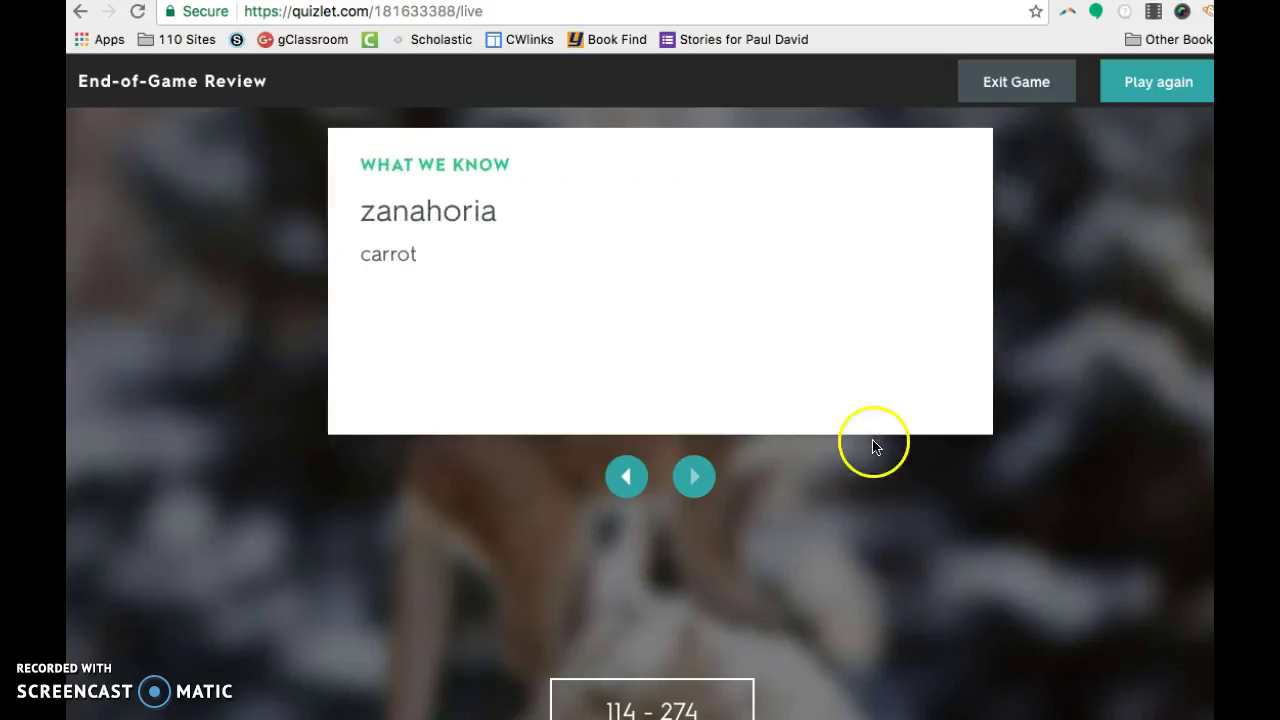
Exit the Live game back to the Food words set page.
scroll(847, 543, "down", 1)
scroll(847, 543, "up", 1)
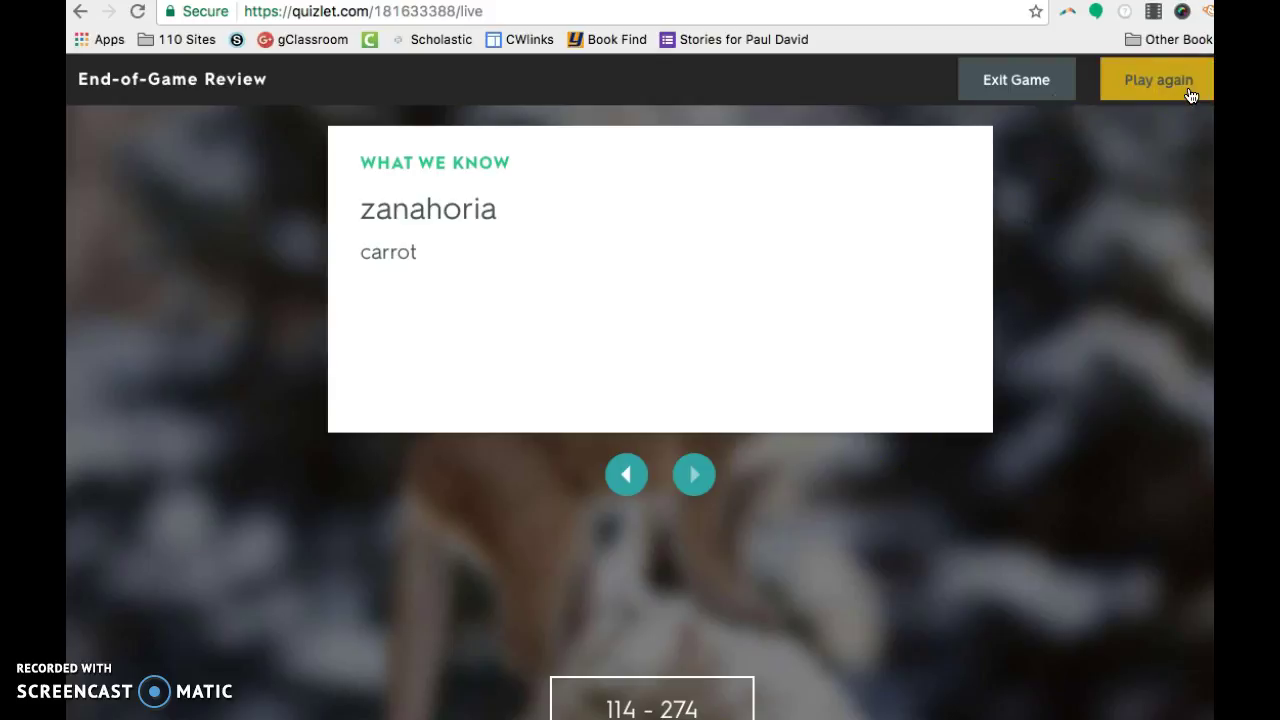
left_click(1002, 82)
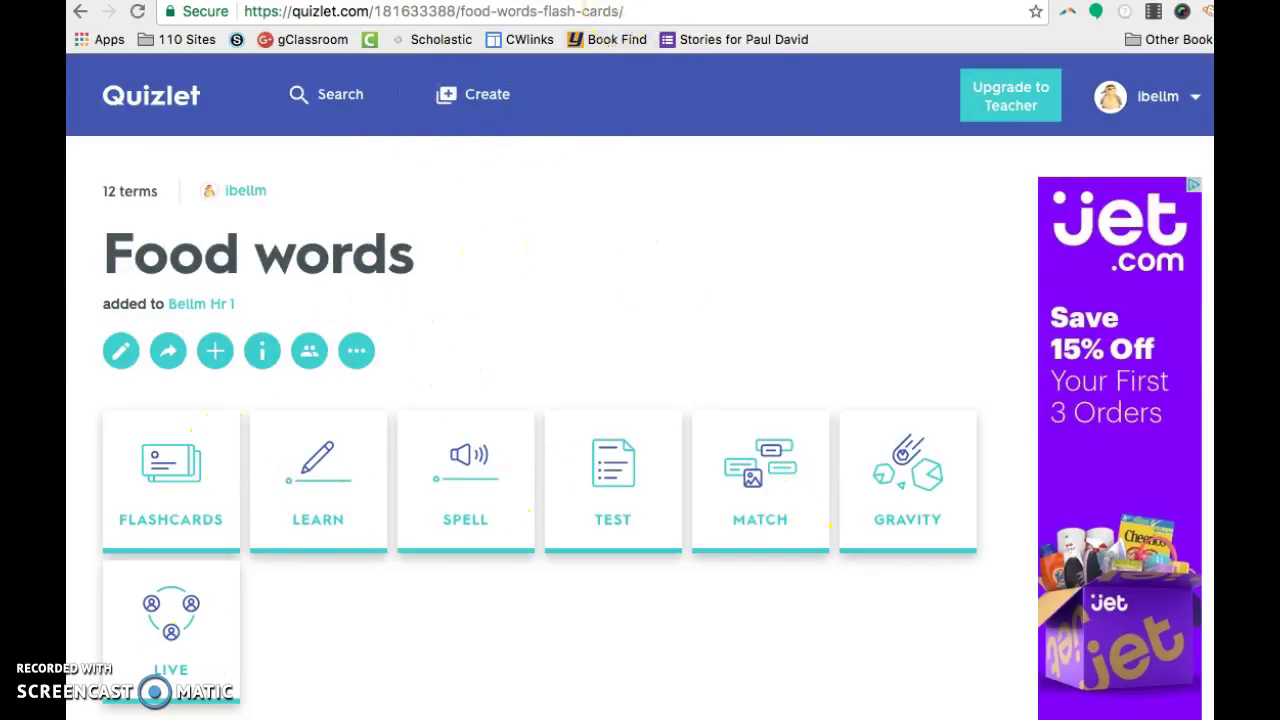
Return to the Quizlet + Live guide and scroll to the team progress bars screenshot.
key("ctrl+Tab")
scroll(725, 472, "down", 2)
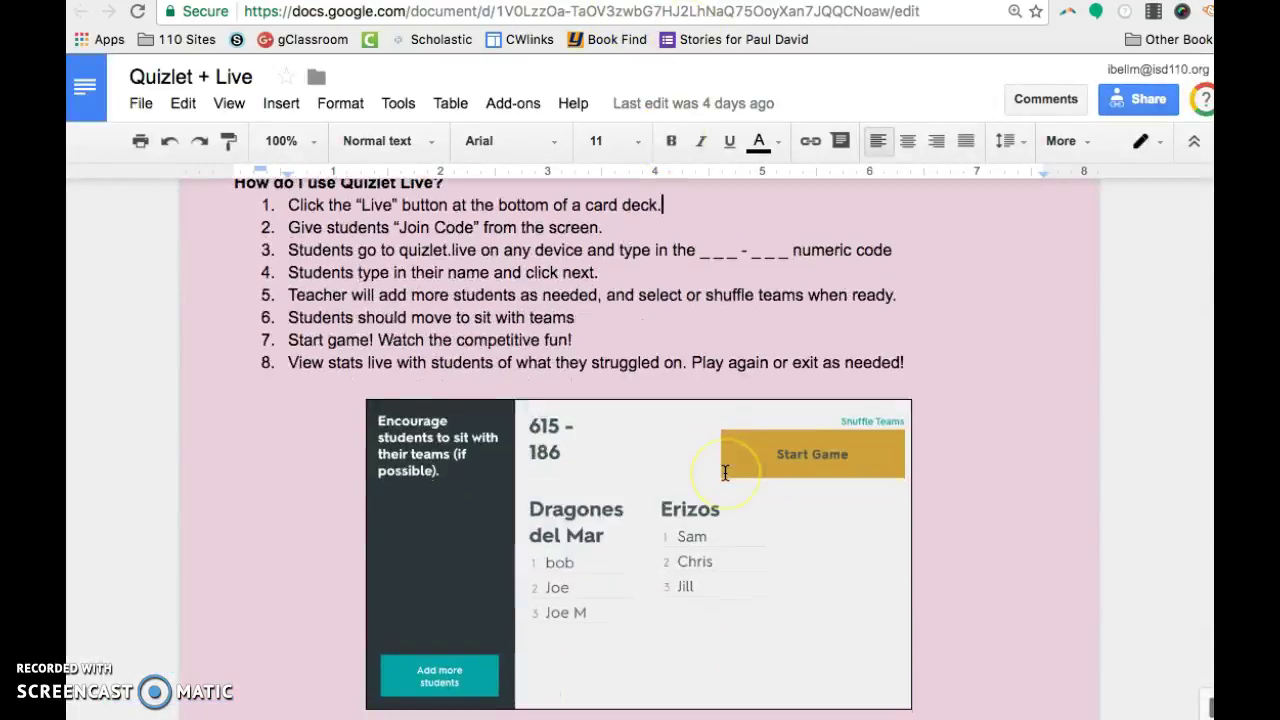
scroll(725, 472, "down", 10)
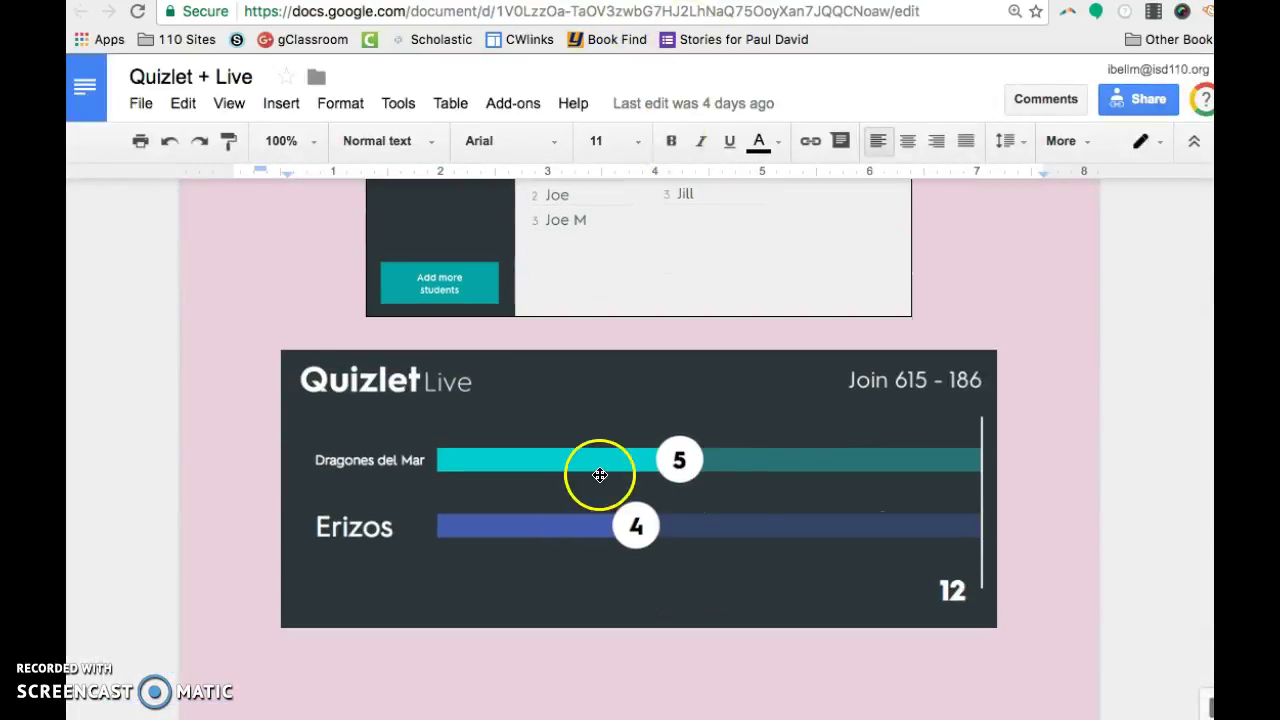